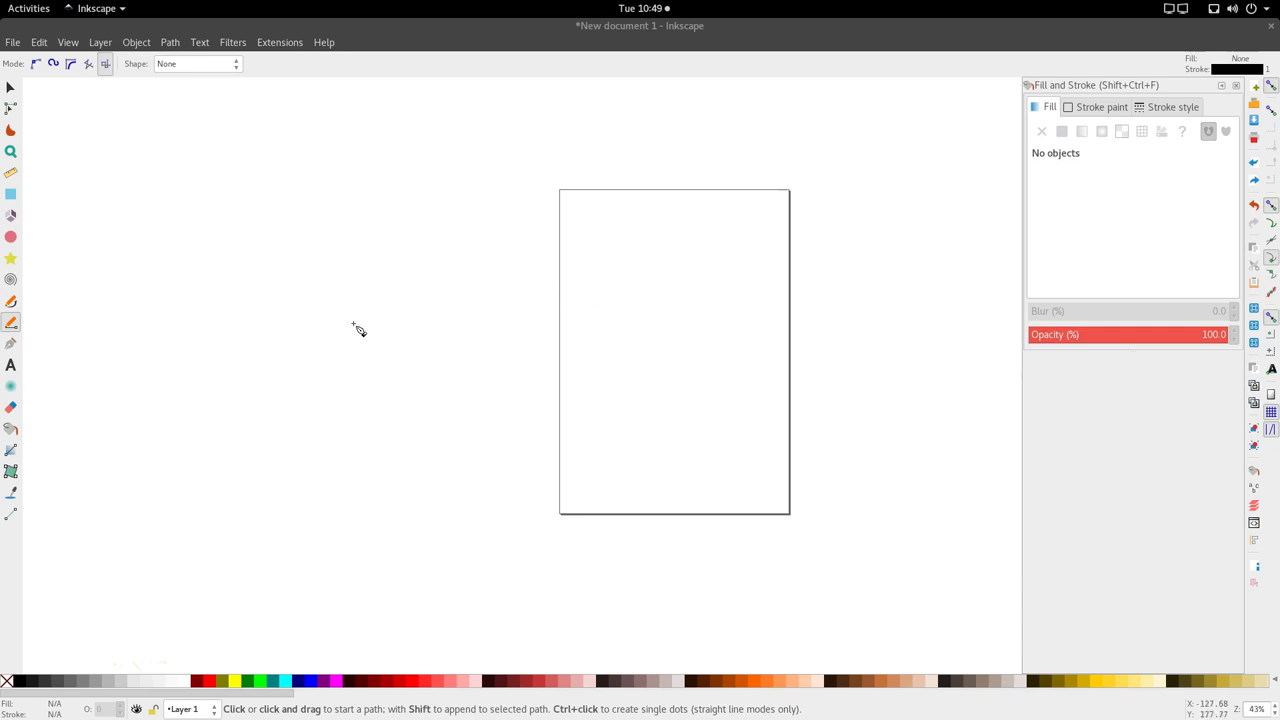
Step: Examine the Bezier pen tool's drawing modes and Shape options, comparing it with the calligraphy tool
left_click(5, 345)
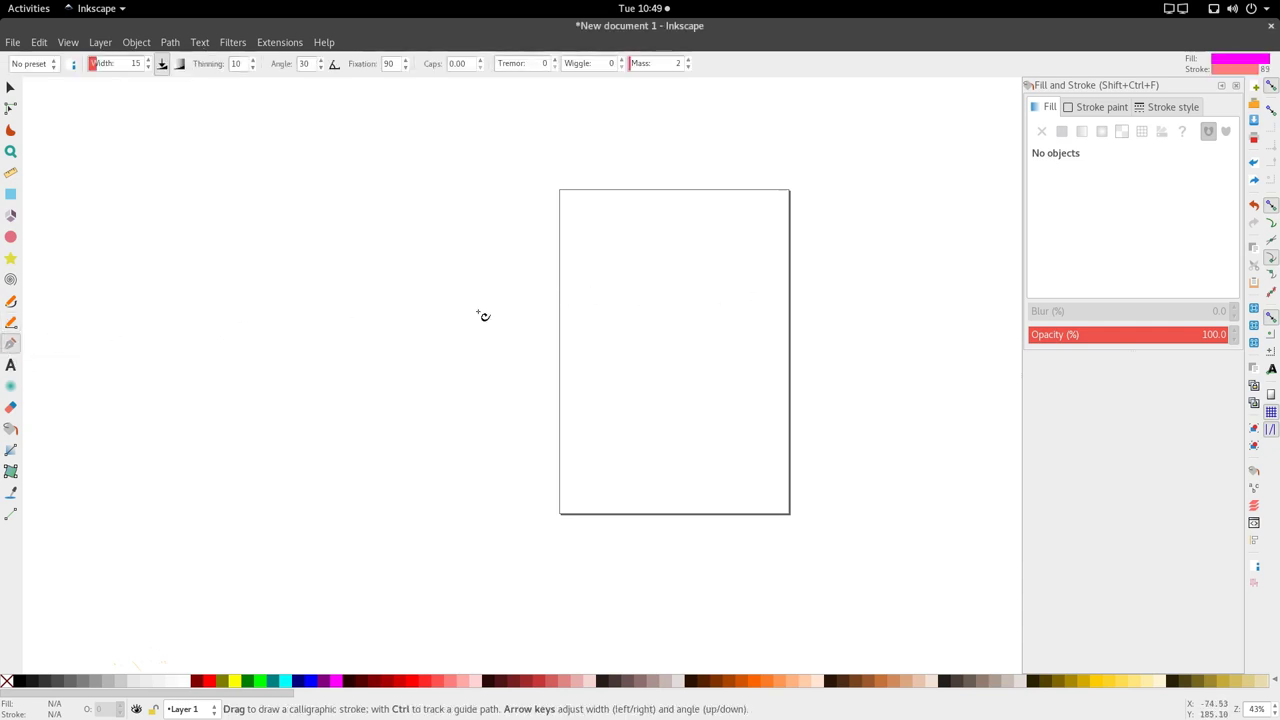
left_click(4, 326)
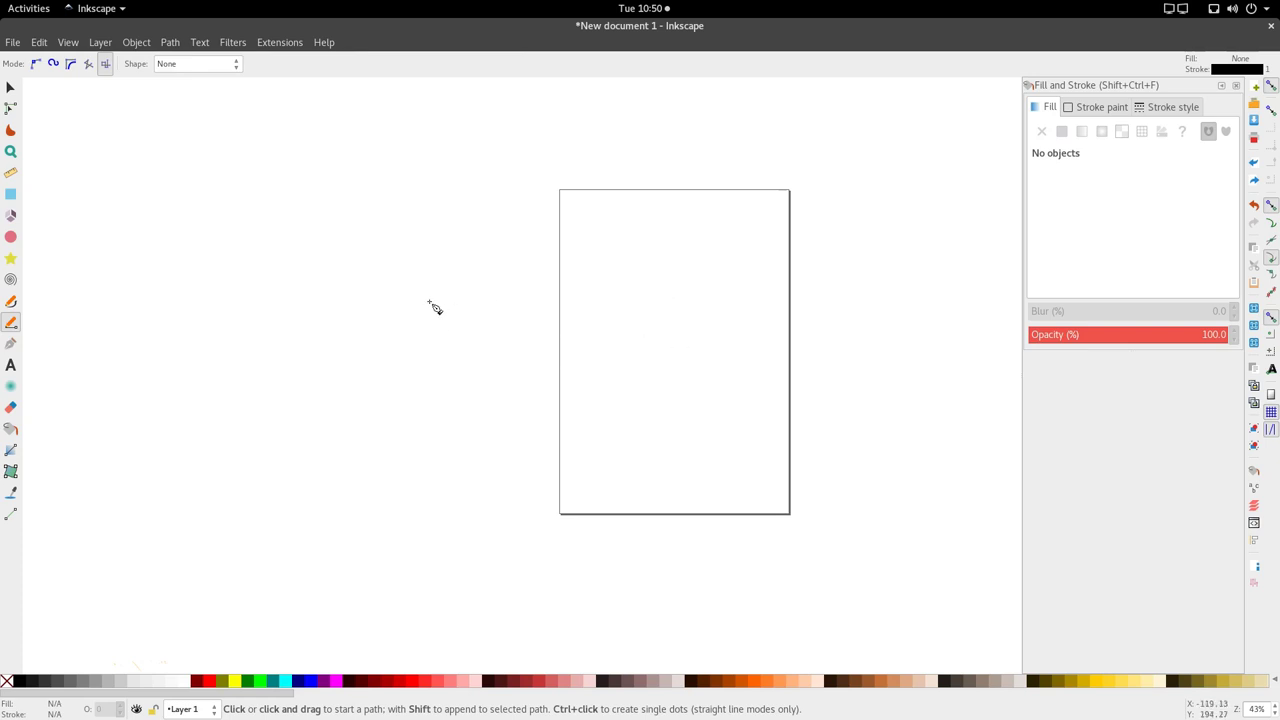
left_click(53, 64)
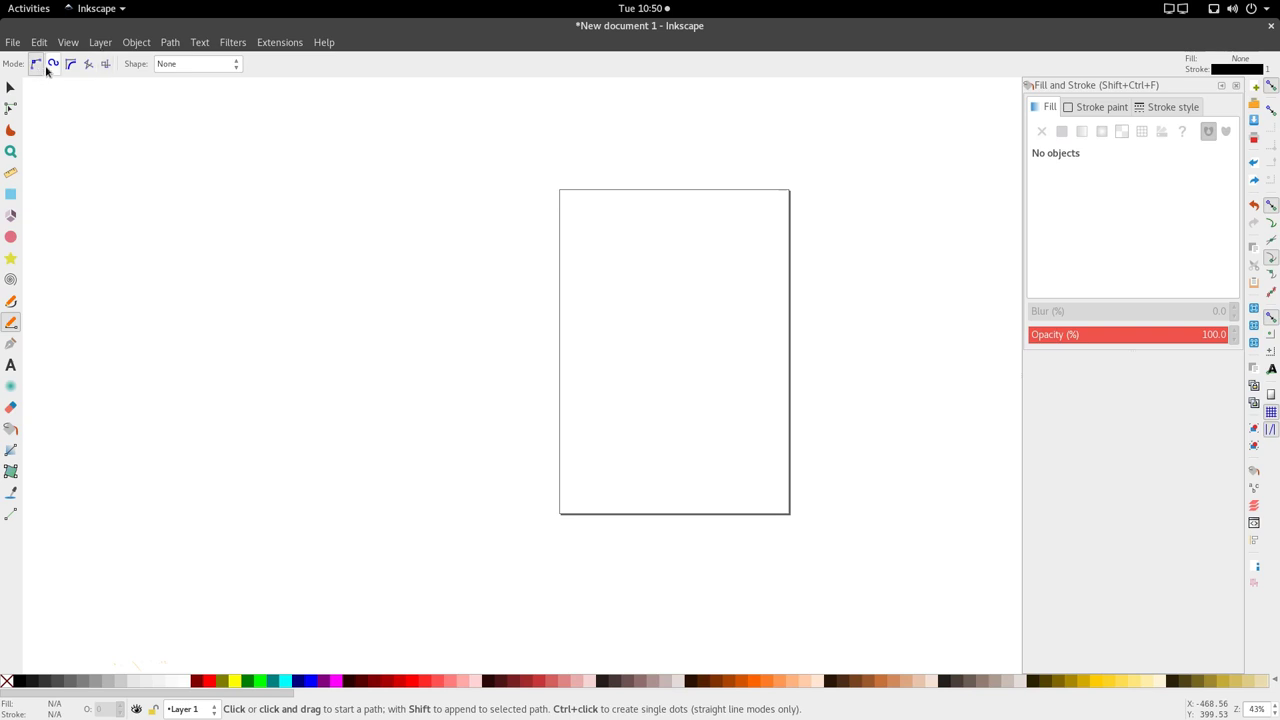
left_click(71, 64)
left_click(105, 64)
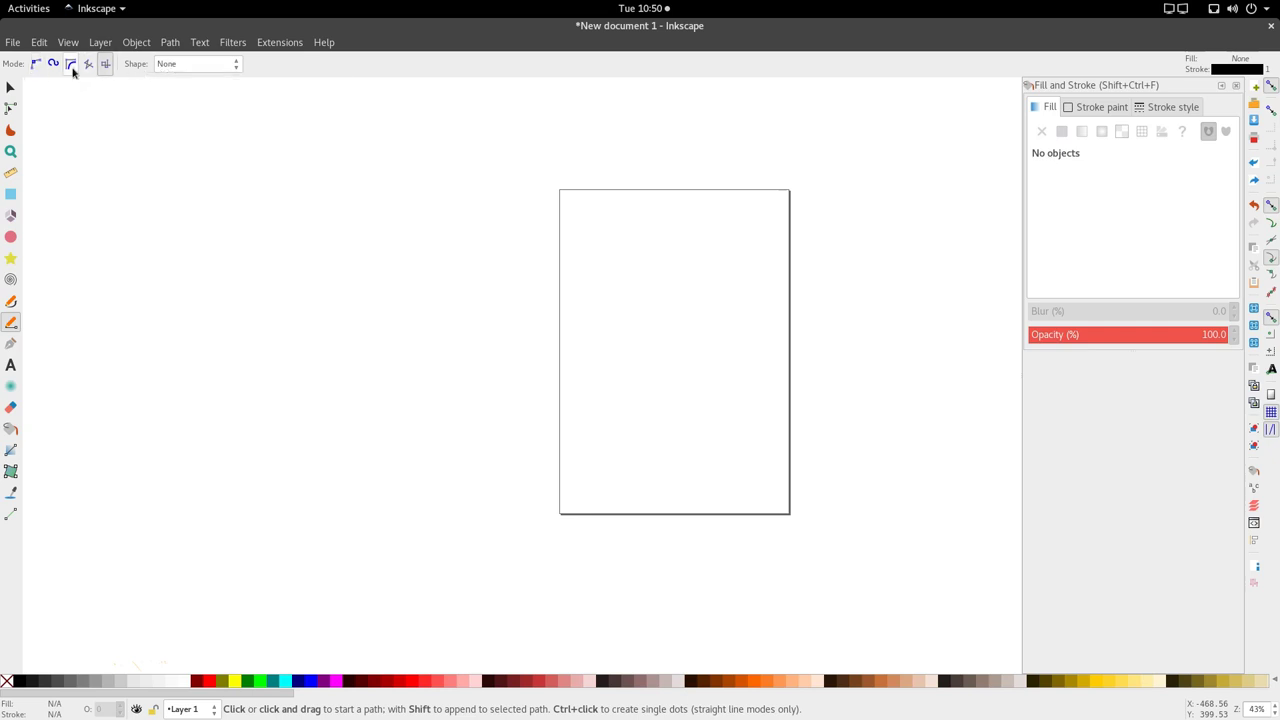
left_click(175, 64)
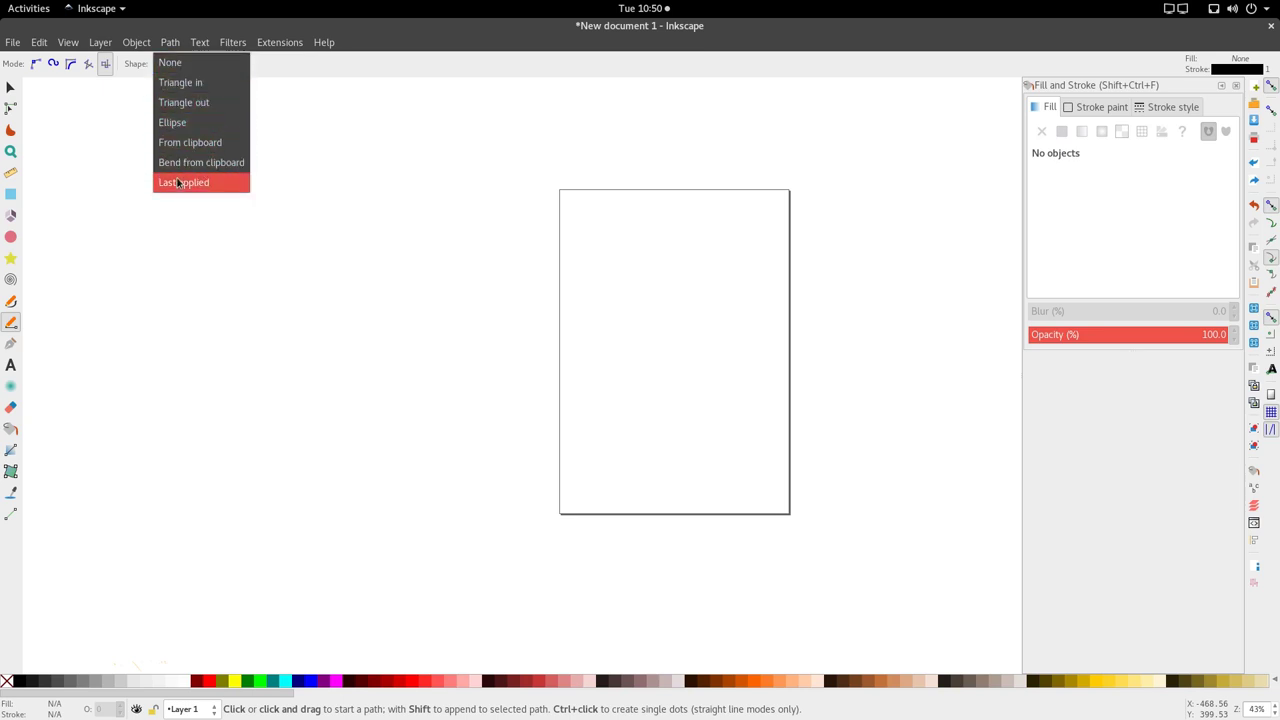
left_click(30, 330)
left_click(10, 344)
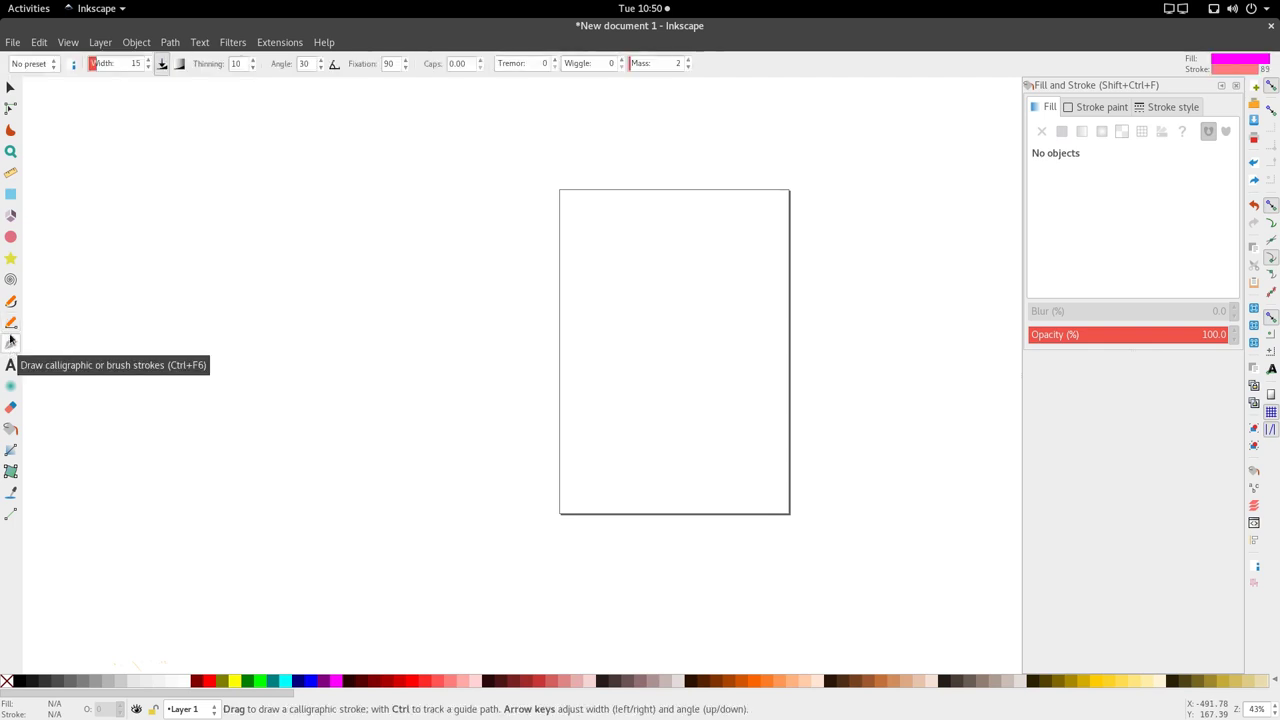
left_click(8, 324)
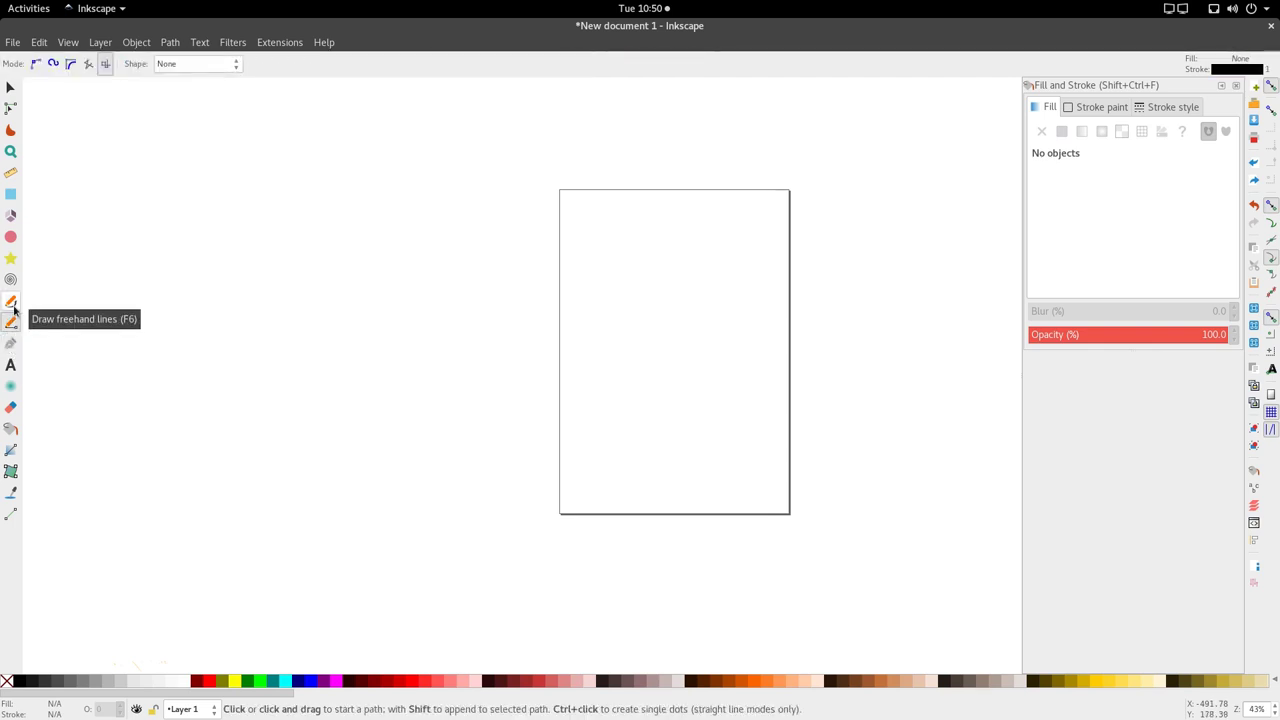
left_click(195, 64)
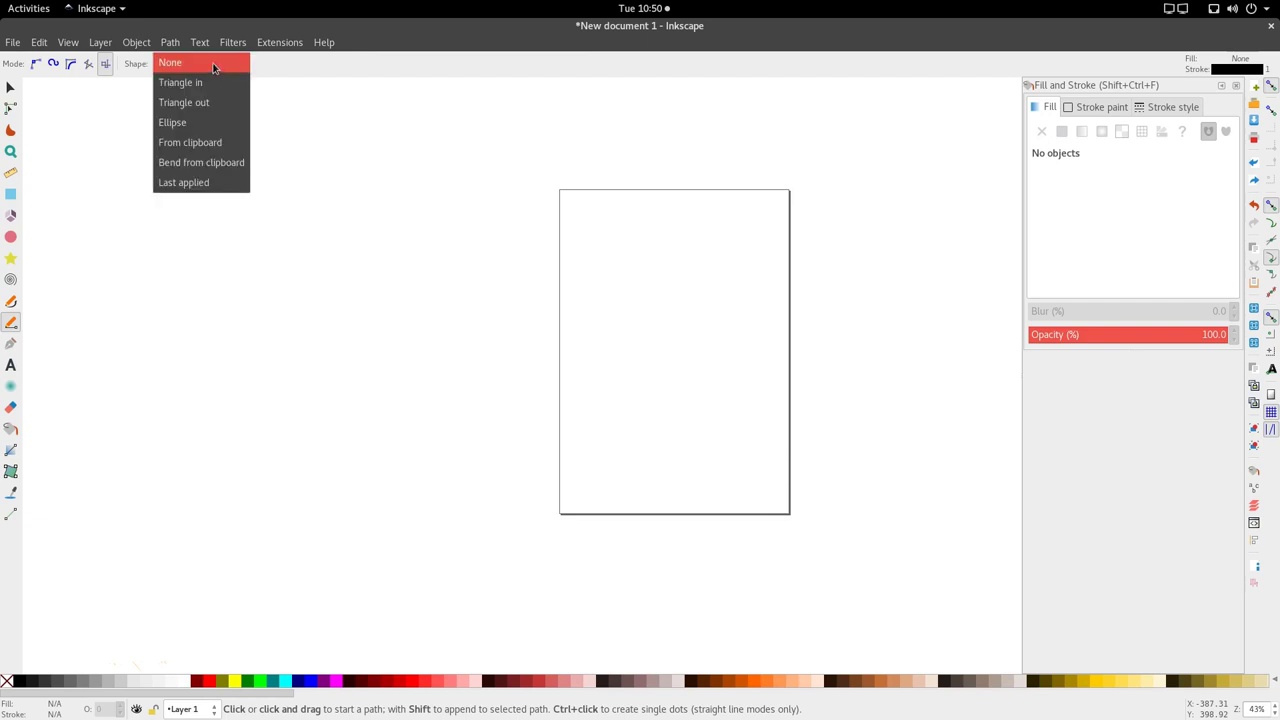
left_click(213, 66)
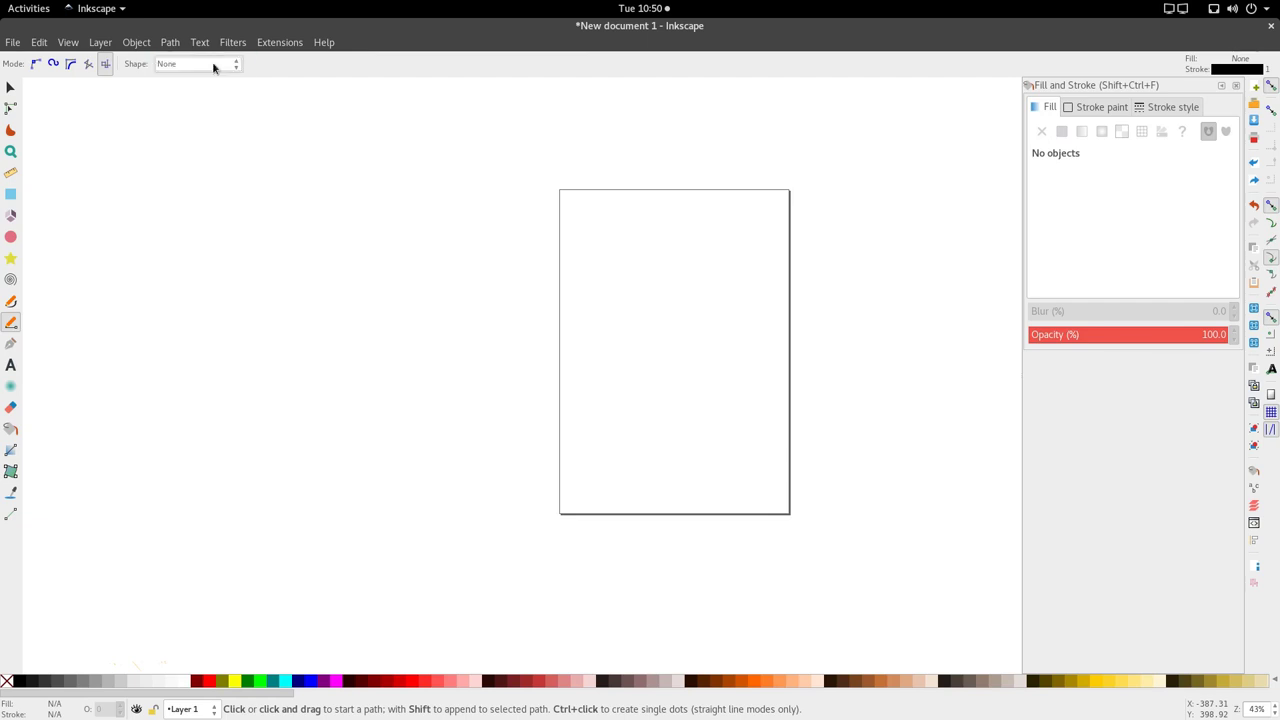
Step: Draw an open, winding six-node path in regular Bezier mode, starting left of the page and ending inside it
left_click(37, 65)
left_click(255, 211)
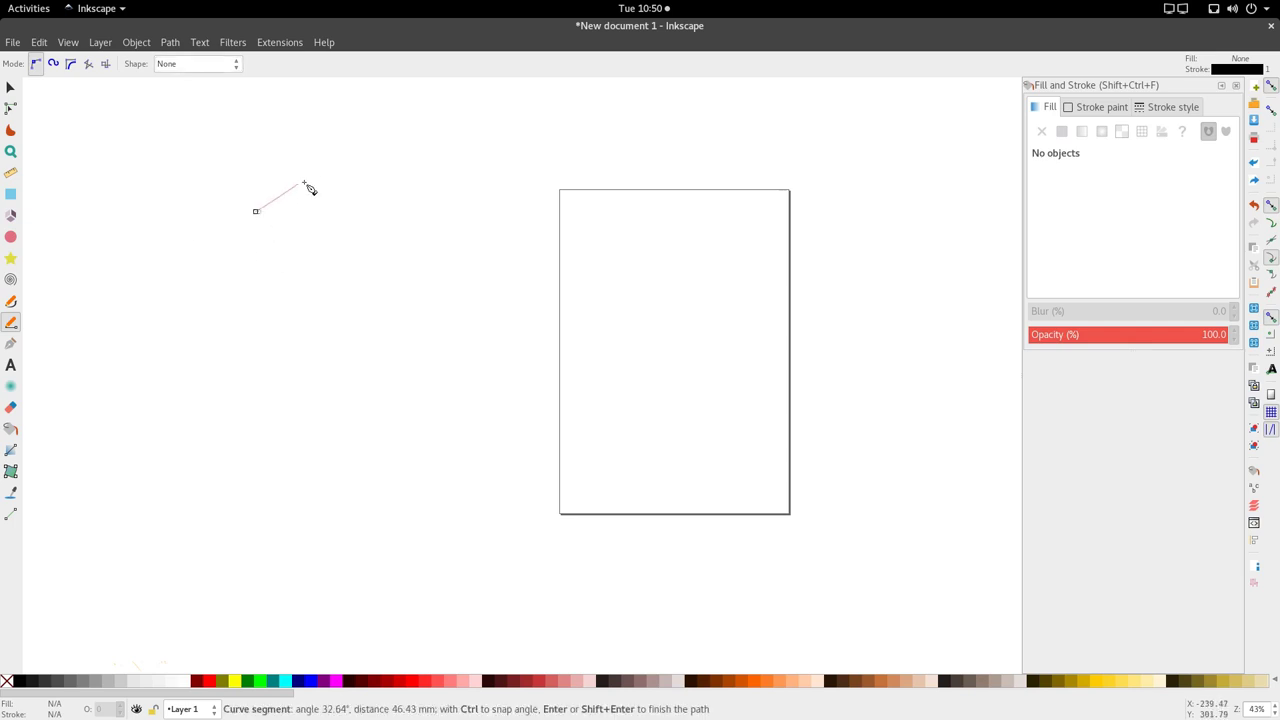
left_click_drag(353, 209, 333, 281)
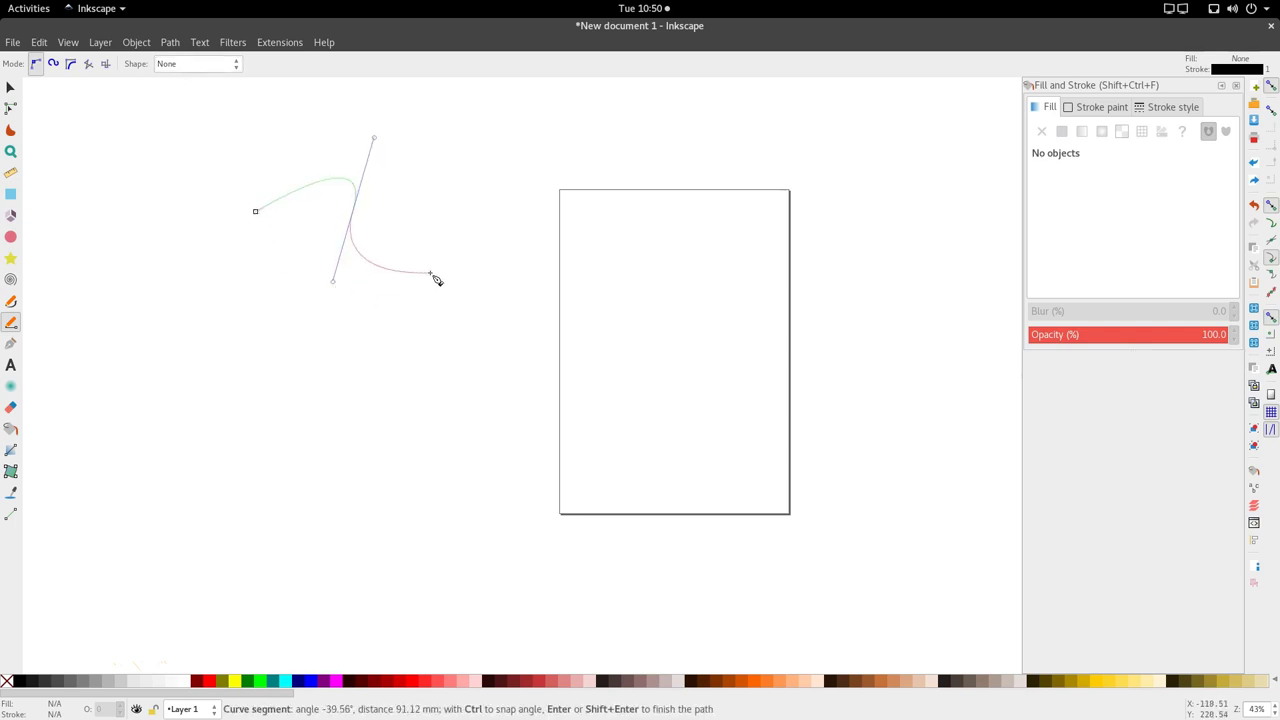
left_click_drag(431, 272, 502, 278)
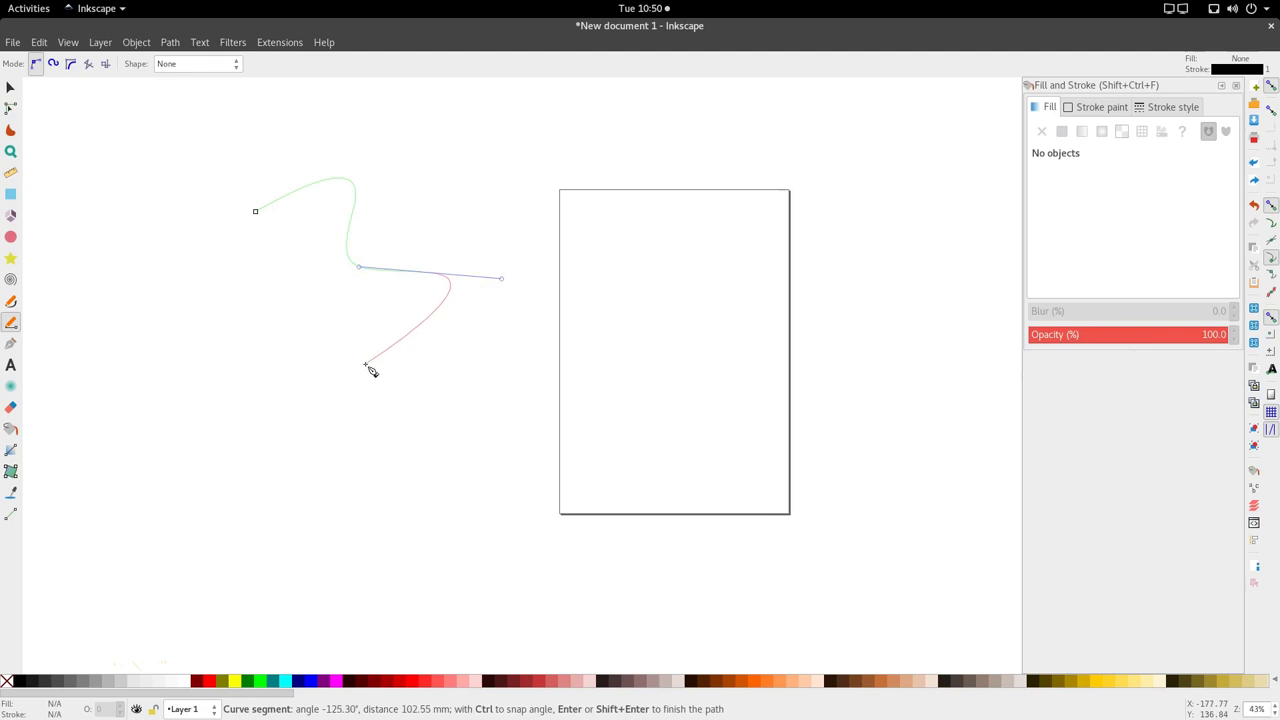
left_click_drag(366, 365, 355, 432)
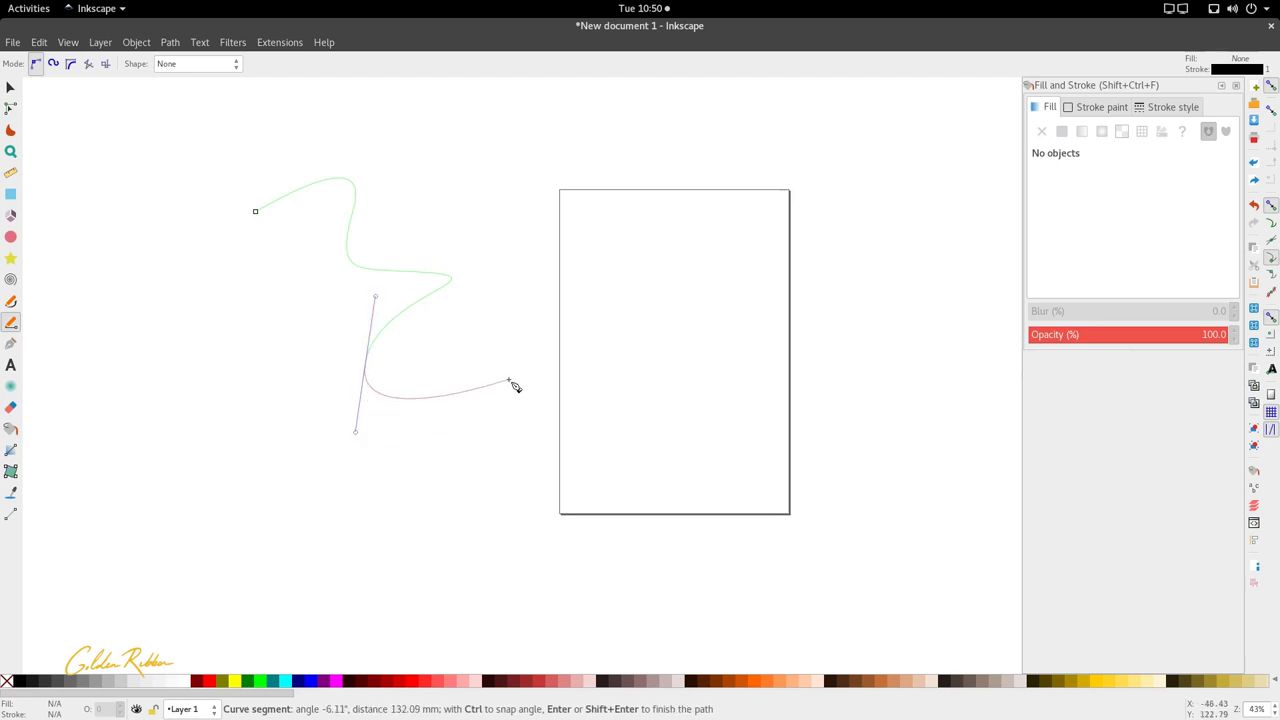
left_click_drag(513, 378, 594, 341)
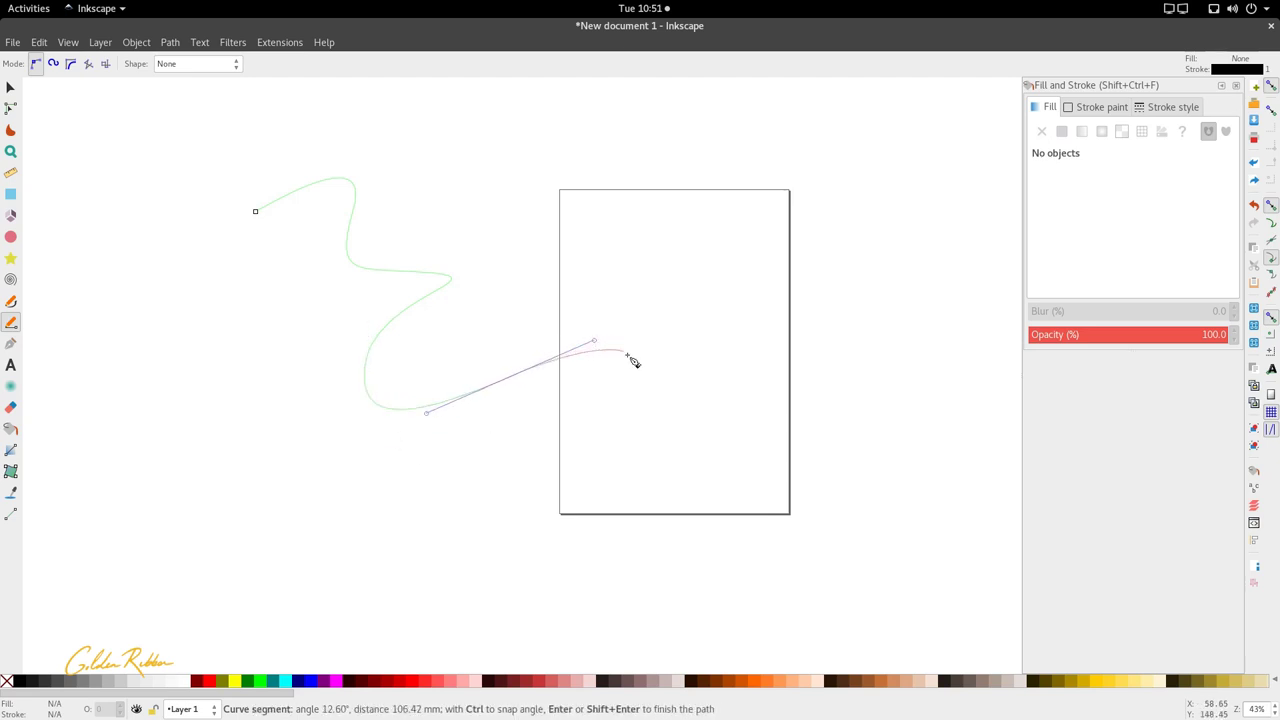
double_click(660, 398)
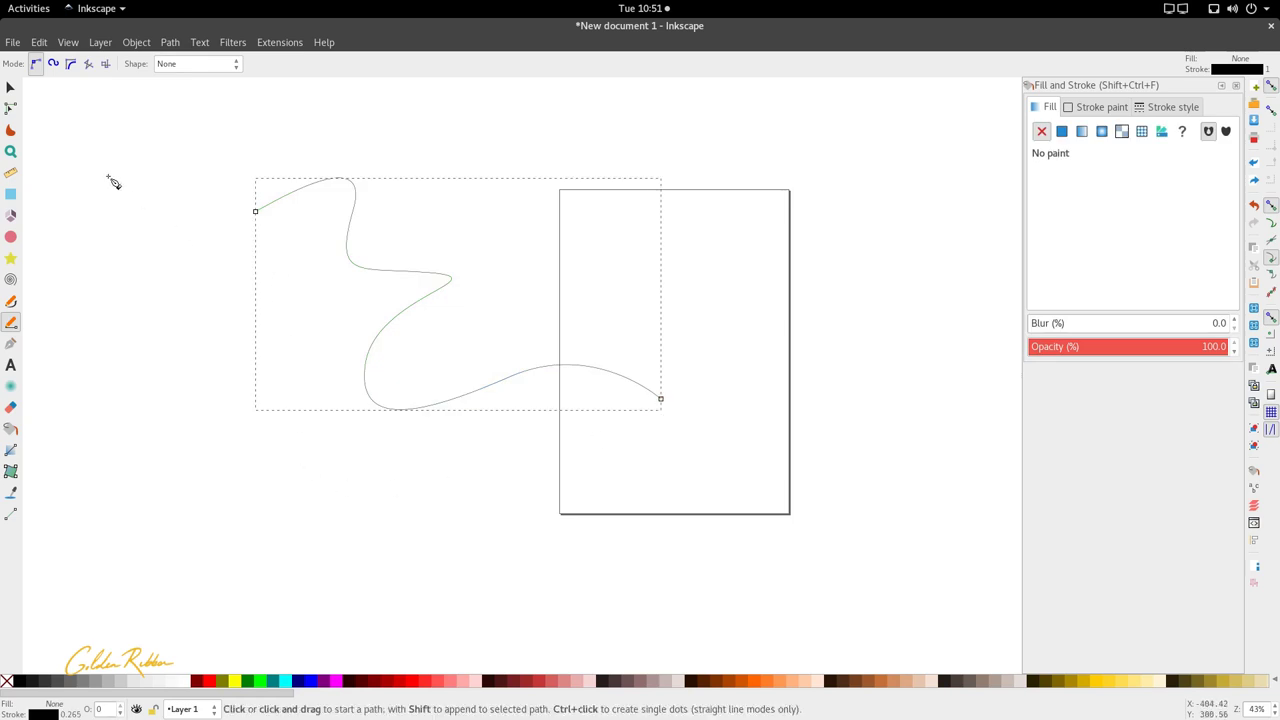
Step: Inspect the curve's nodes and their Bezier handles with the Node tool
left_click(10, 108)
left_click(354, 211)
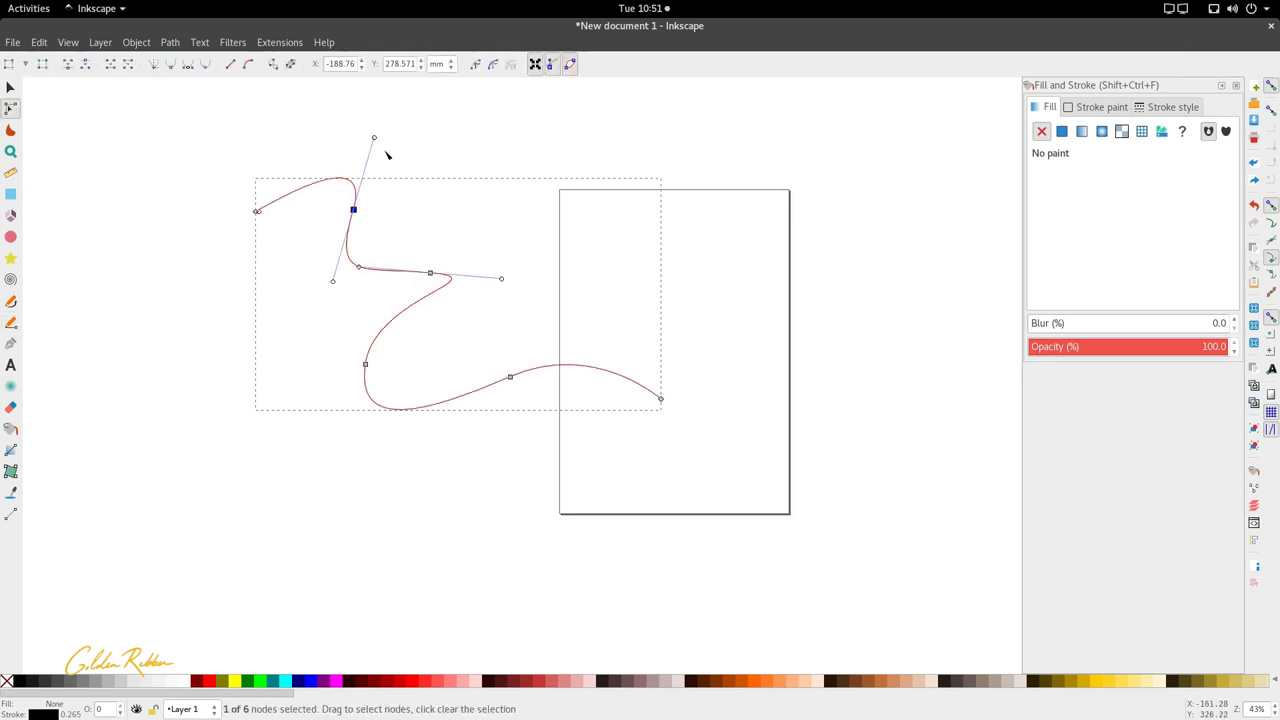
left_click(431, 275)
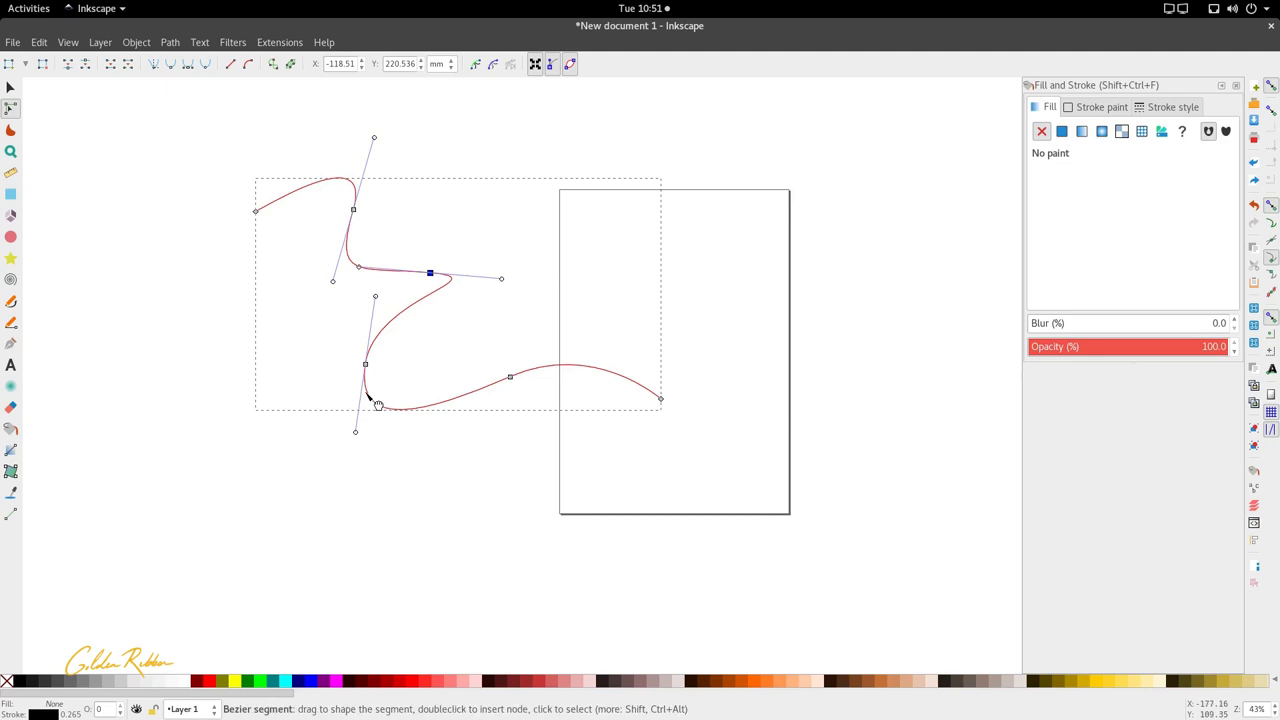
left_click(365, 364)
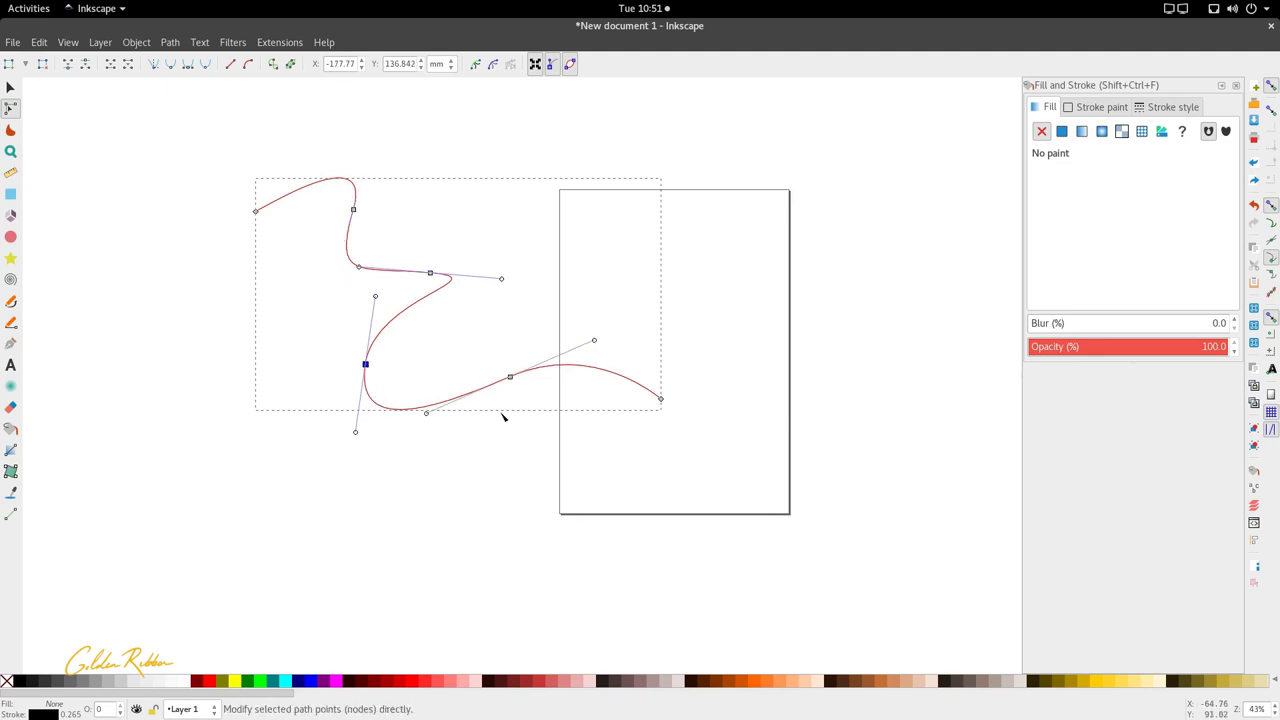
left_click(660, 399)
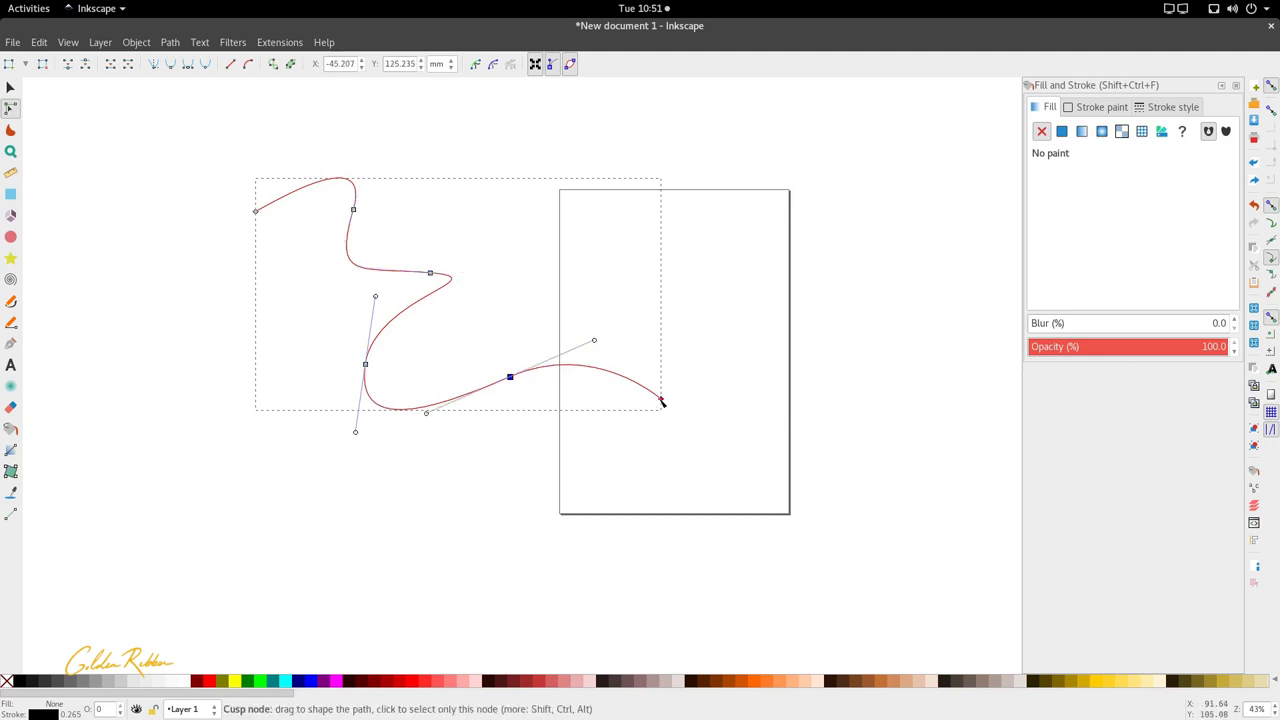
left_click(365, 365)
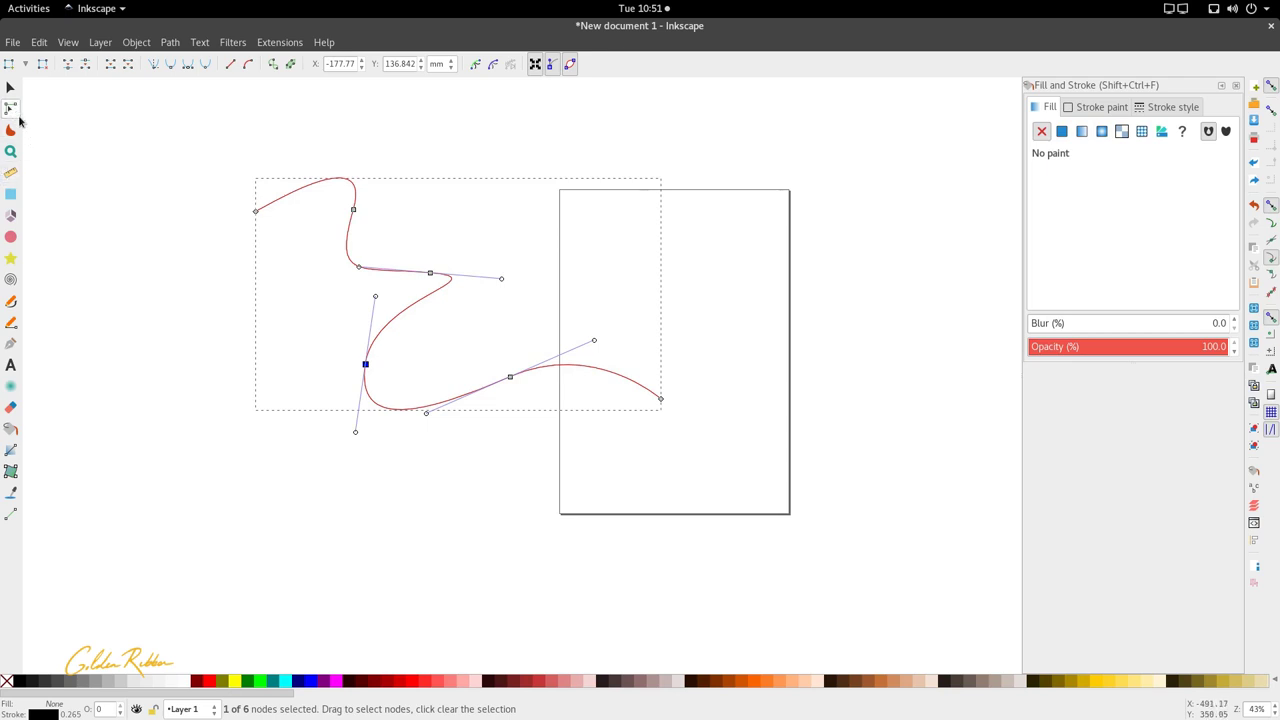
left_click(353, 210)
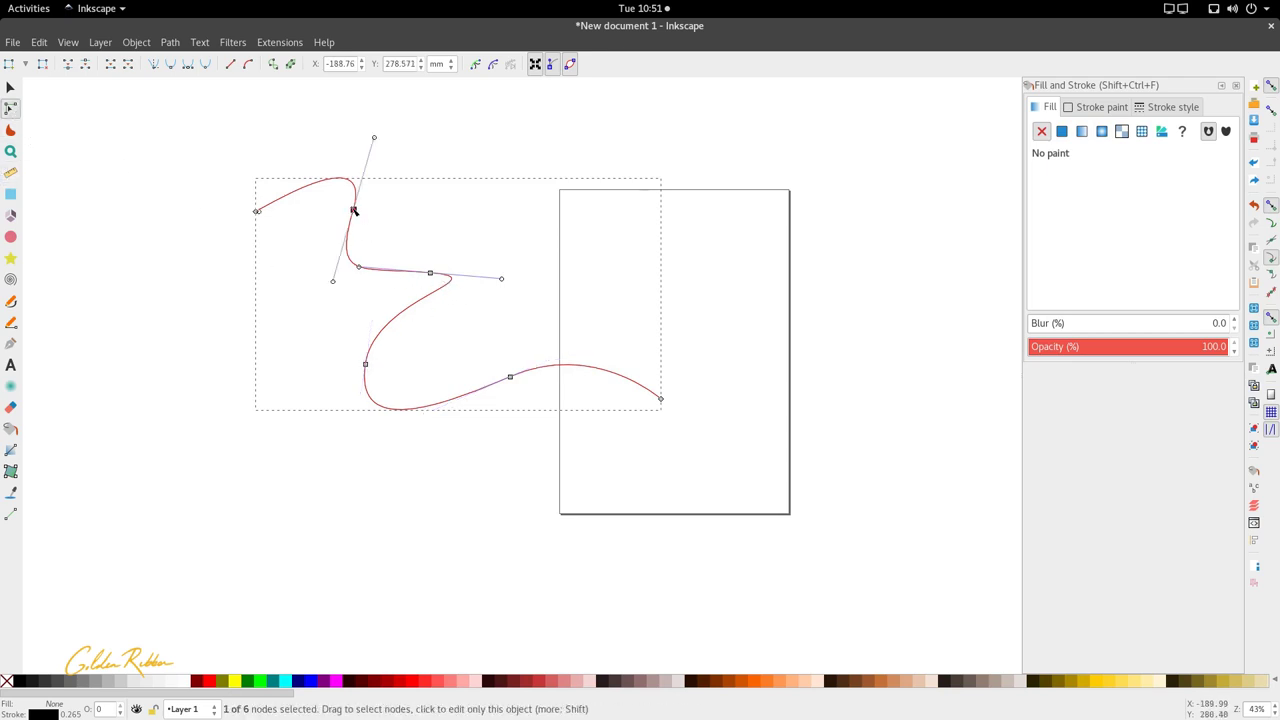
left_click(257, 211)
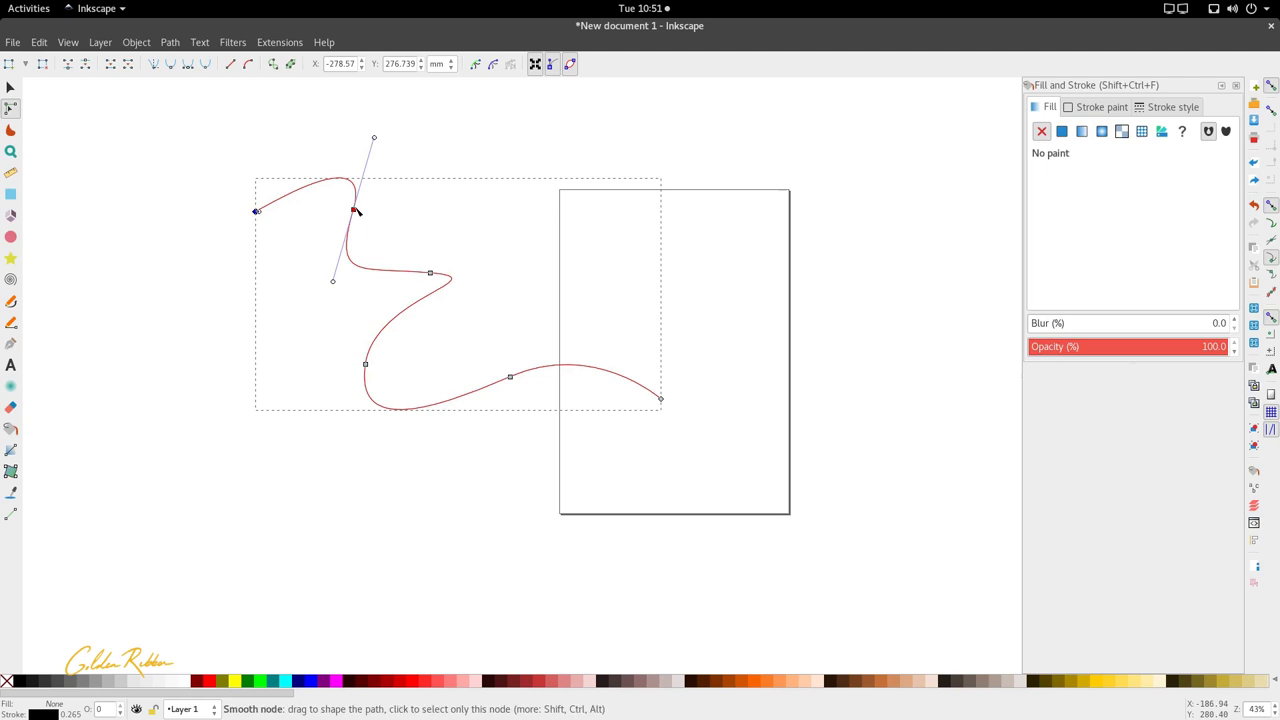
Step: Adjust the handles of the curve's second and third nodes and move the fourth node to about X -205, Y 100 mm
left_click(355, 210)
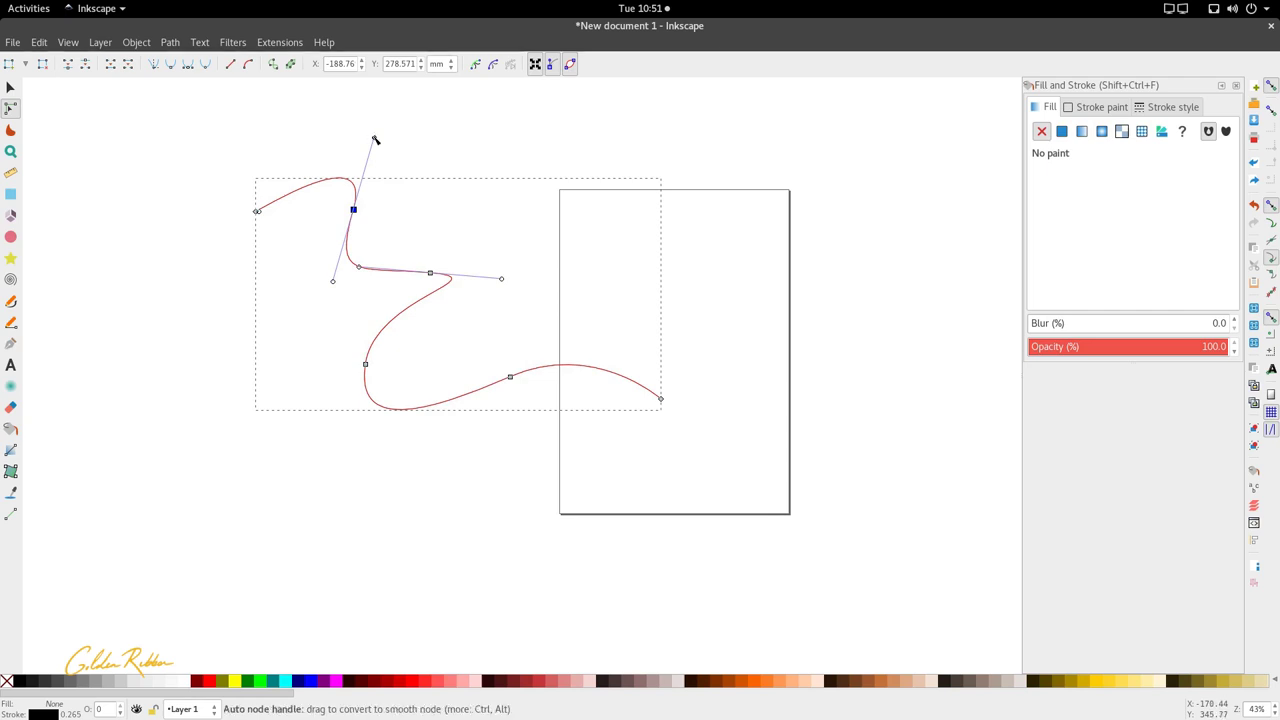
mouse_move(375, 138)
left_mouse_down()
mouse_move(357, 133)
mouse_move(365, 149)
left_mouse_up()
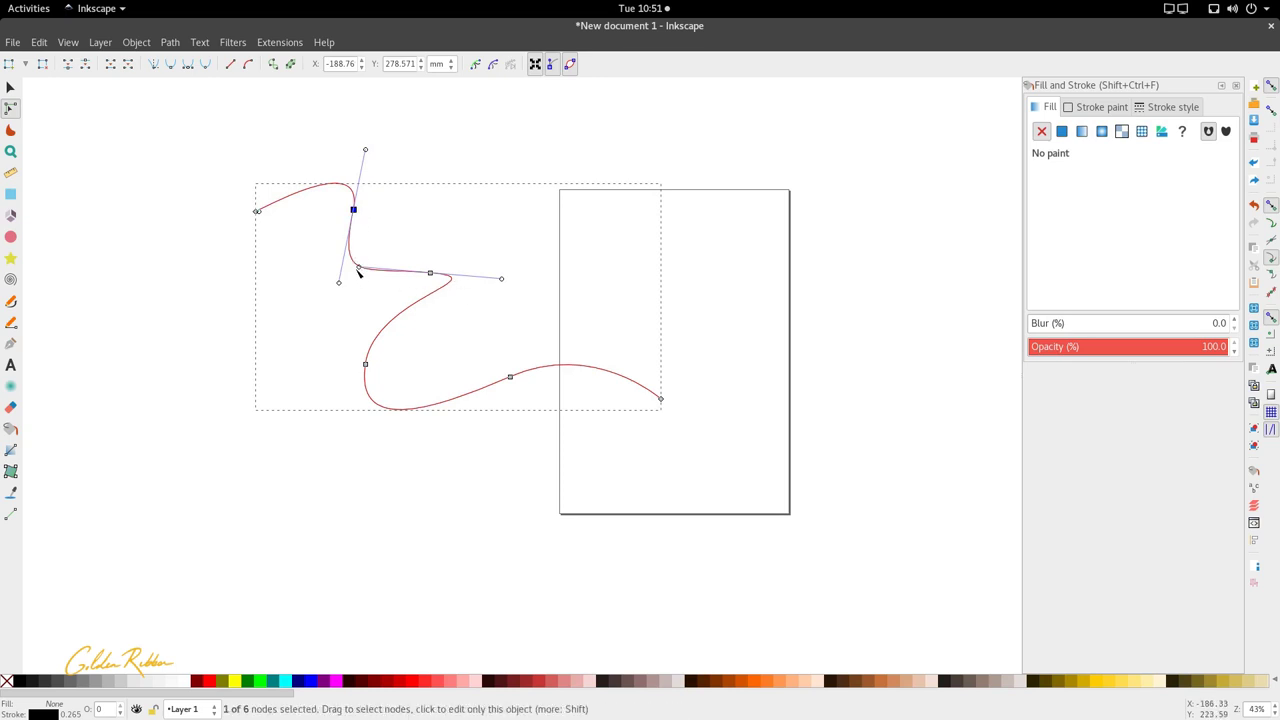
left_click_drag(359, 267, 428, 249)
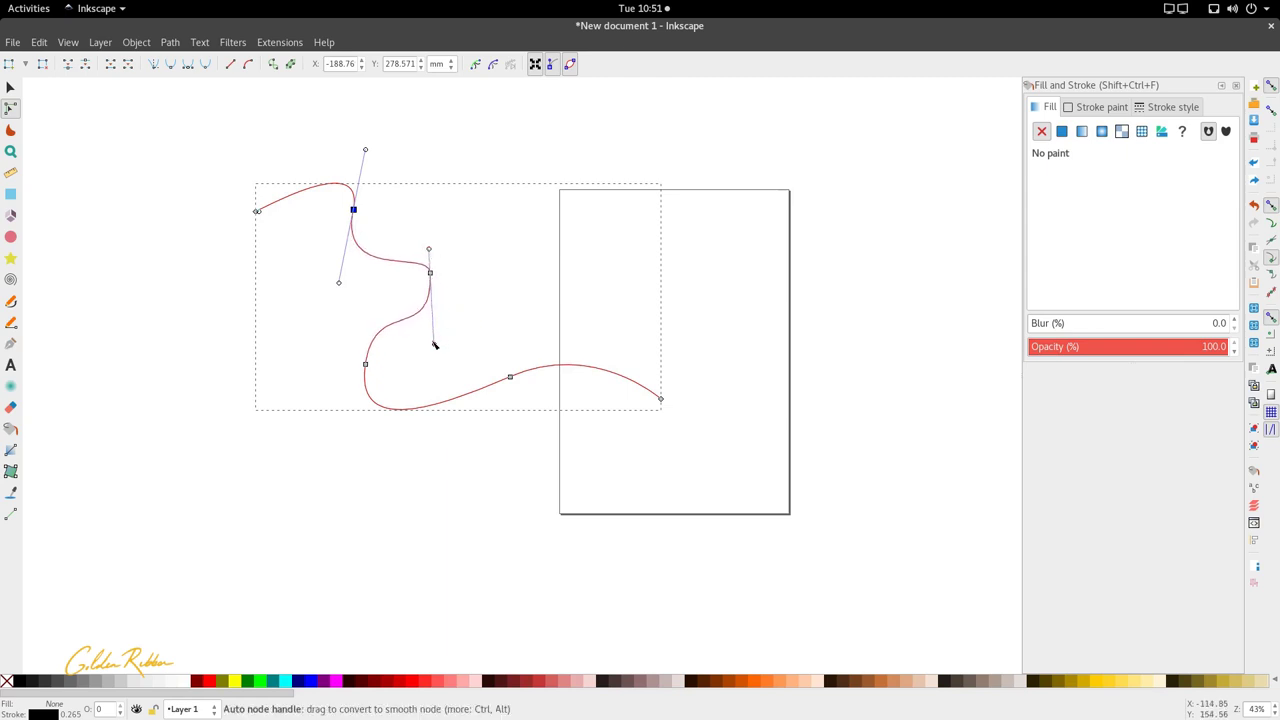
left_click_drag(434, 345, 465, 338)
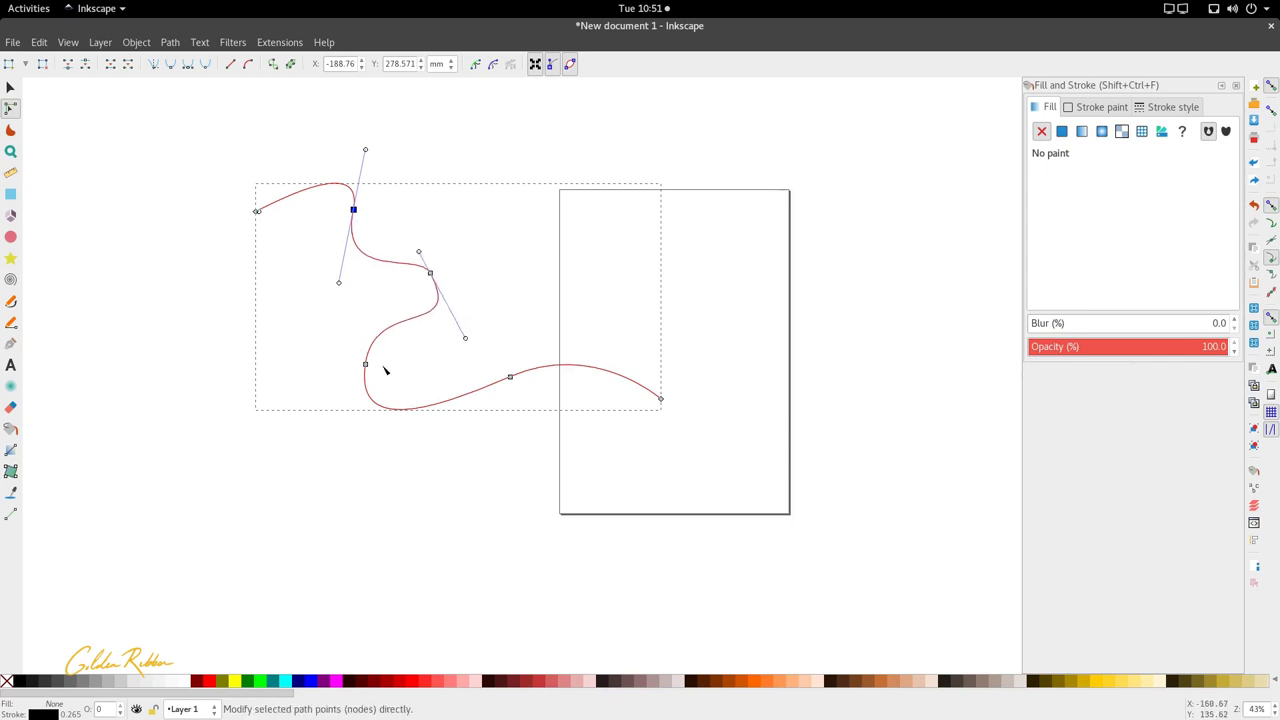
left_click_drag(367, 365, 337, 406)
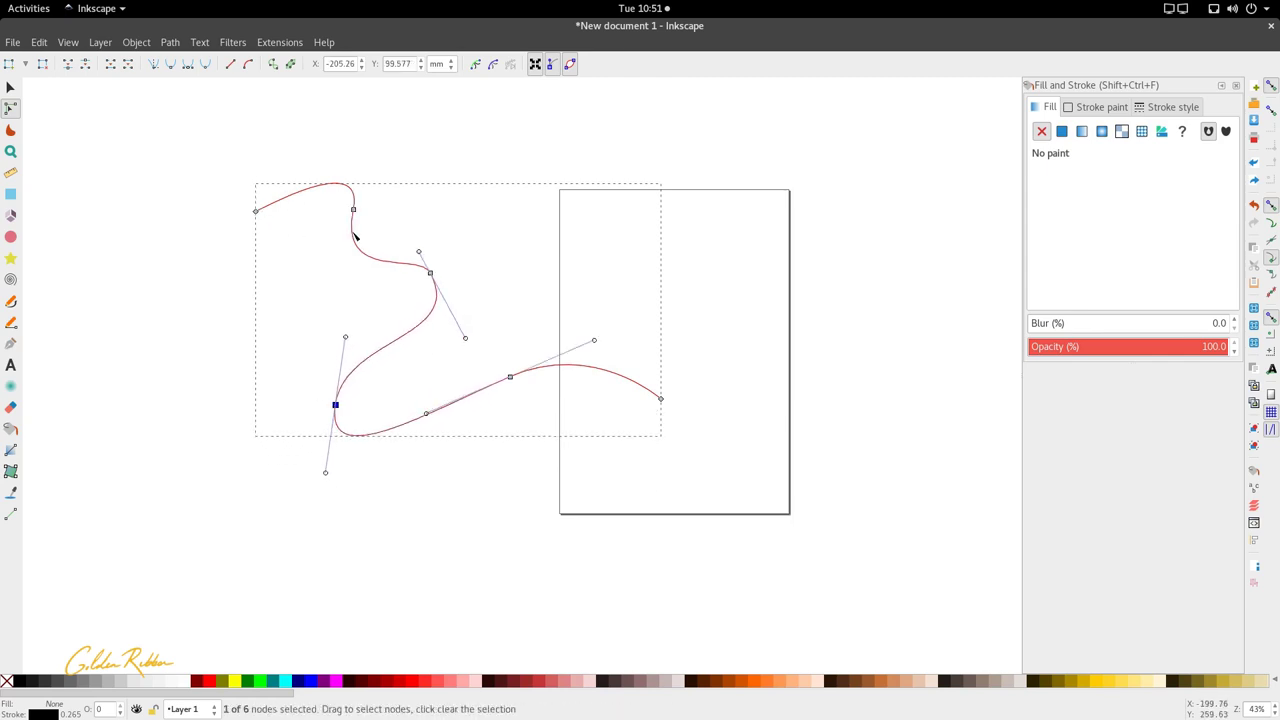
Step: Turn the curve's third node into a corner and swing both its handles leftward to form a sharp point
left_click(430, 272)
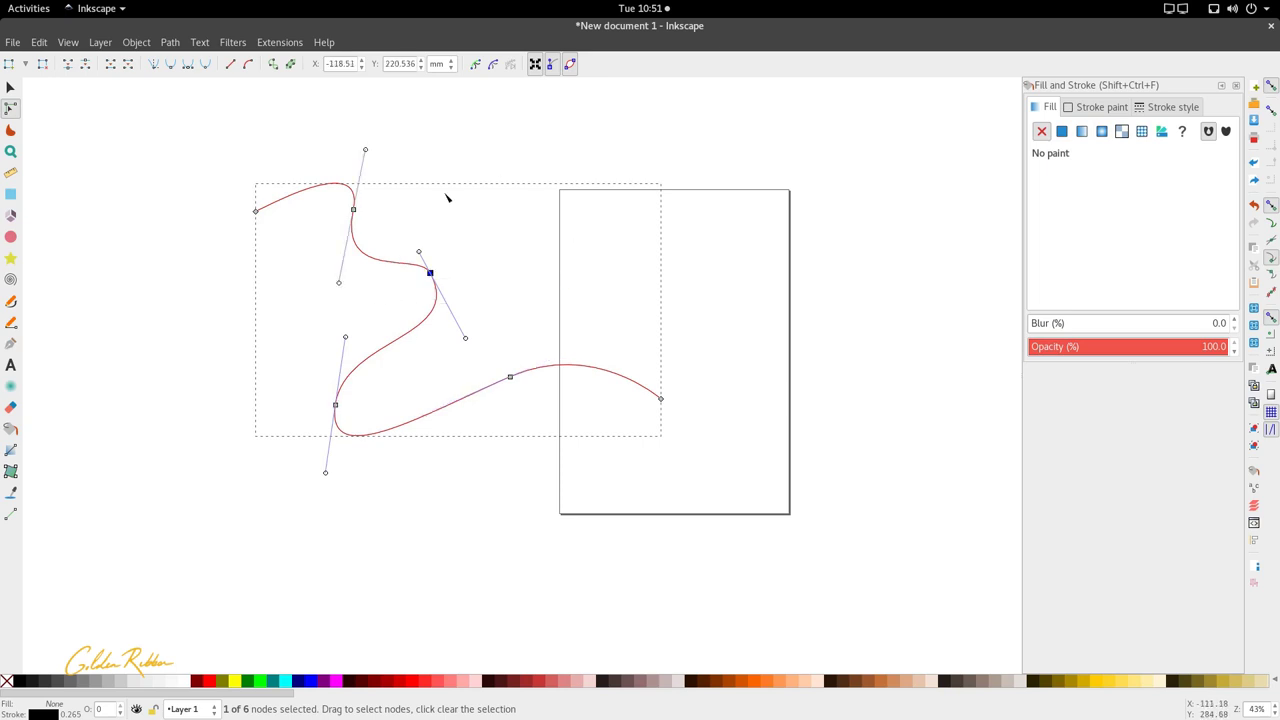
left_click(170, 64)
left_click_drag(420, 254, 388, 286)
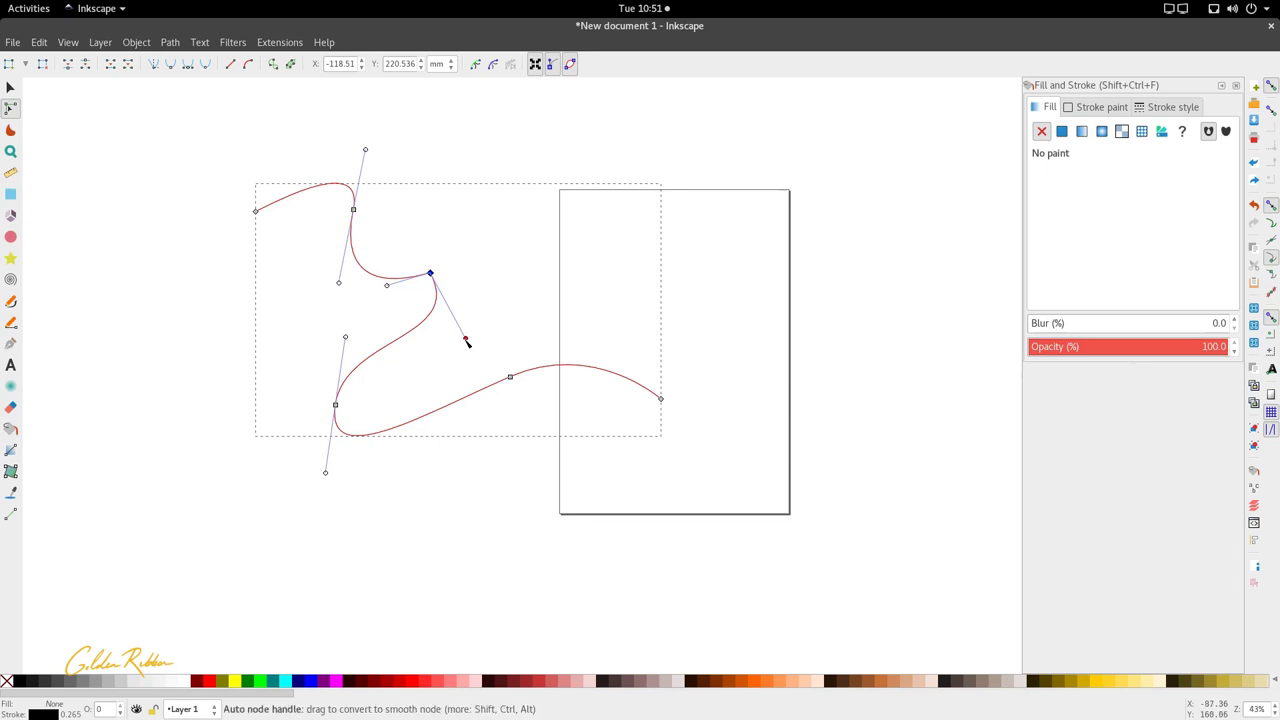
left_click_drag(466, 342, 360, 365)
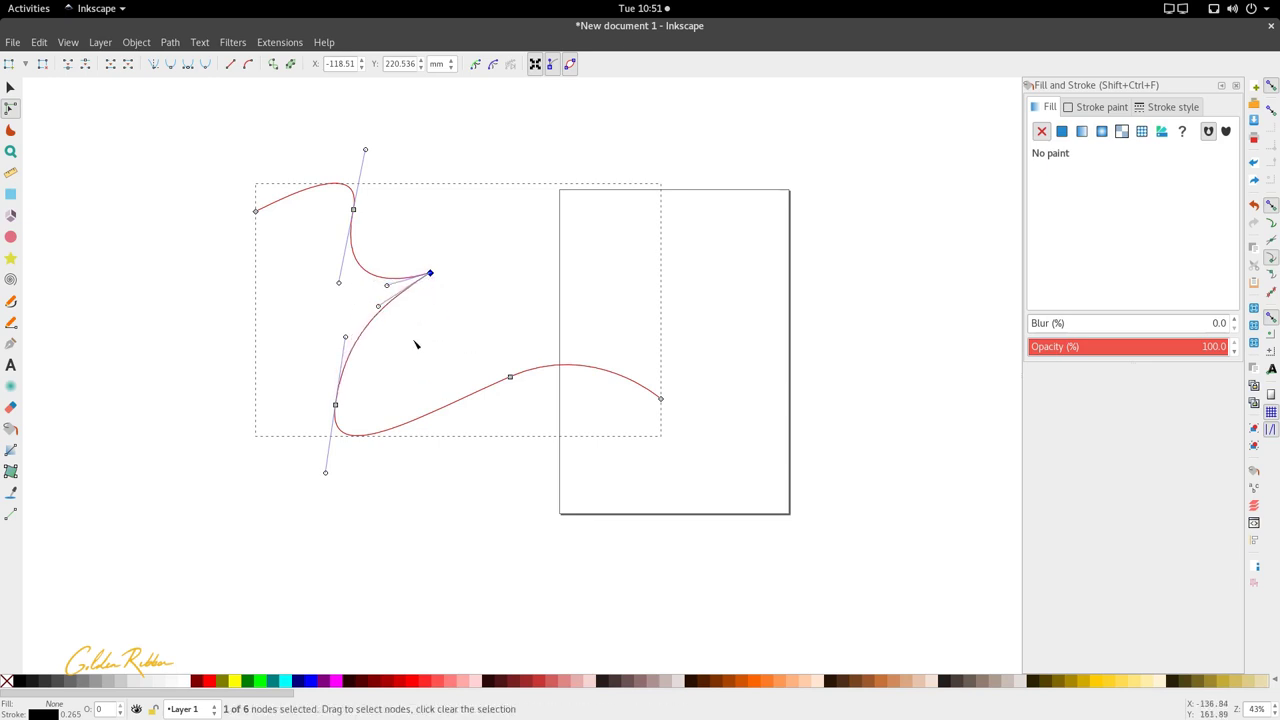
left_click(420, 348)
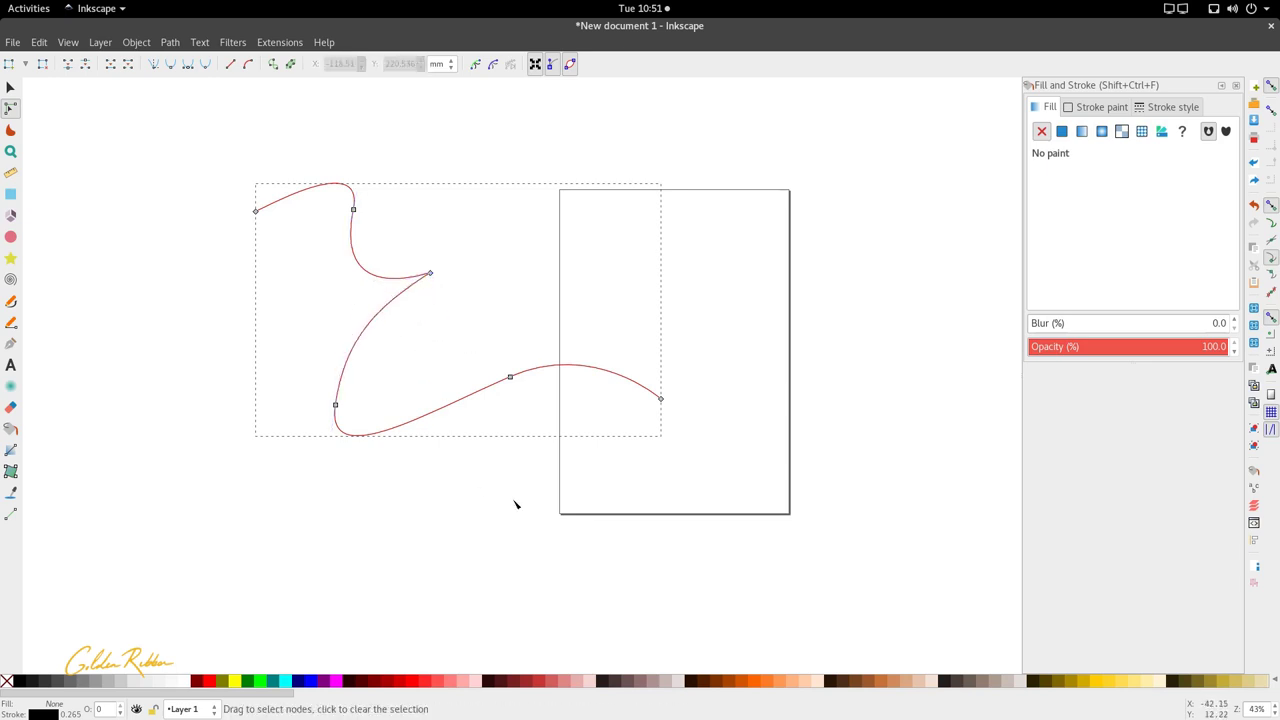
Step: Move the curve right across the page, place its fourth node at about X 5.5, Y 92 mm and shorten that node's upper handle
key("s")
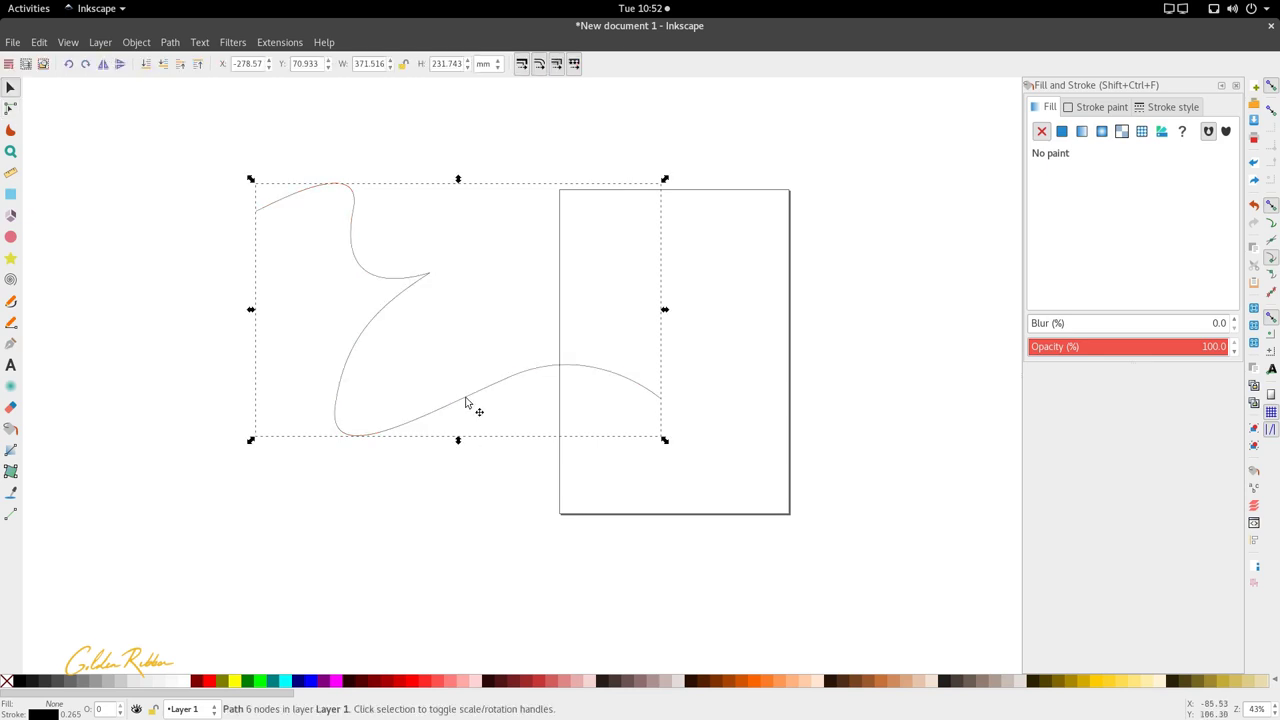
left_click_drag(465, 402, 717, 443)
key("n")
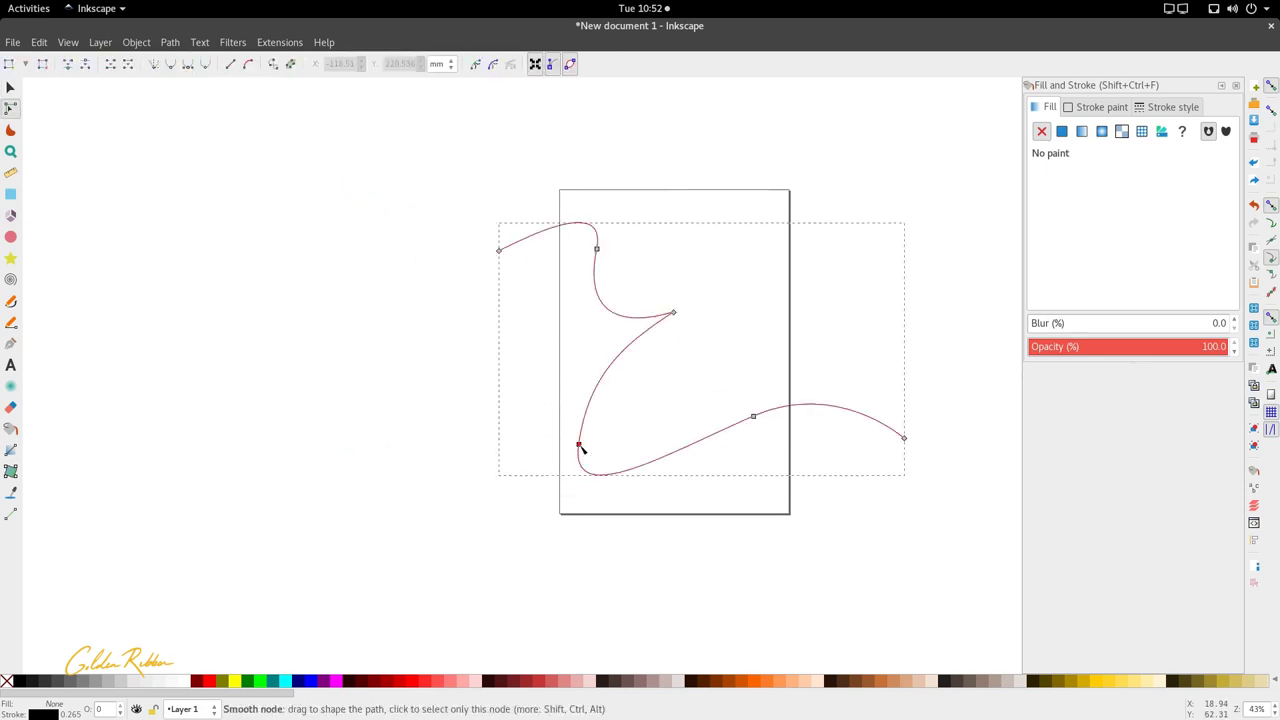
left_click_drag(580, 447, 565, 412)
left_click_drag(580, 349, 570, 370)
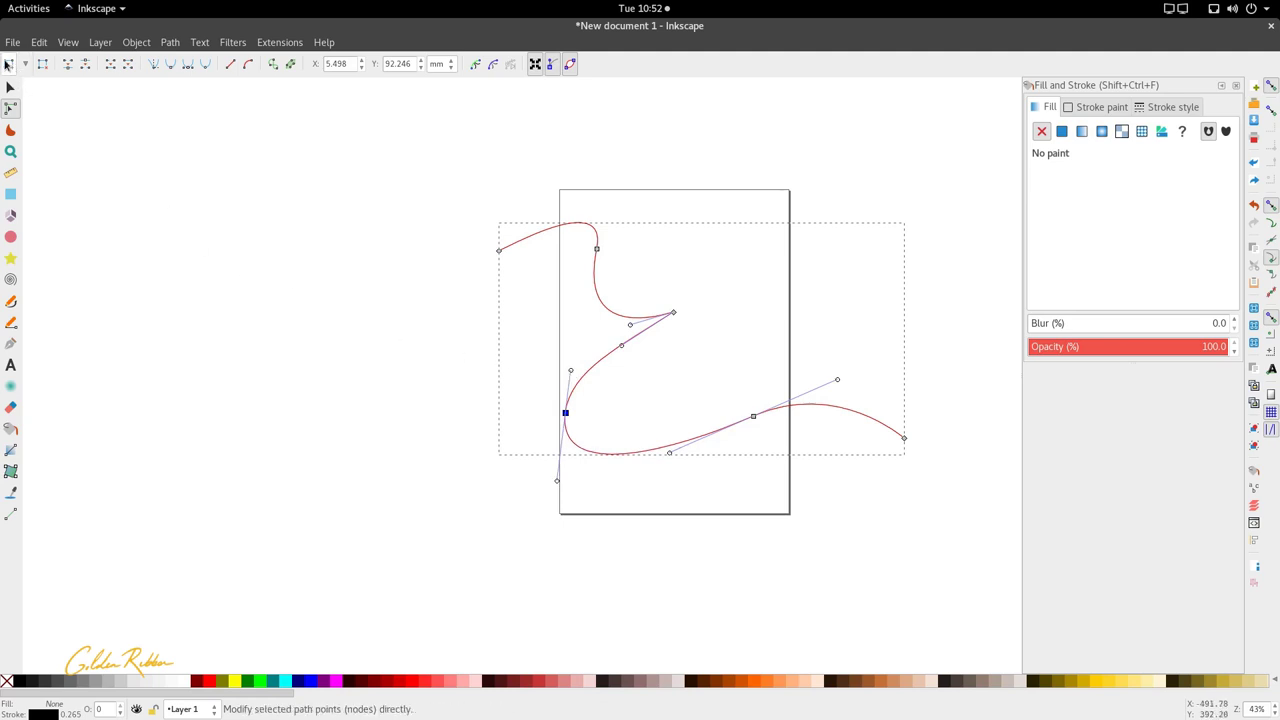
Step: Move the reshaped curve left off the page to about X -368, Y 63 mm
key("p")
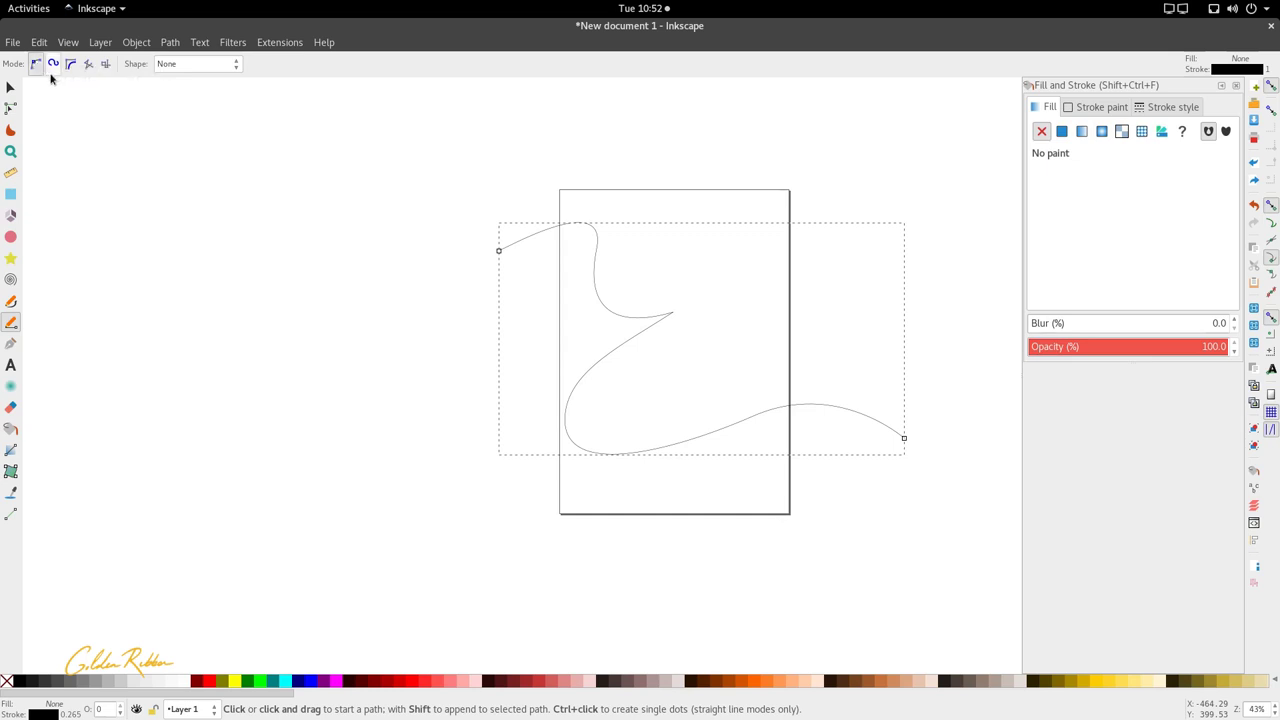
key("s")
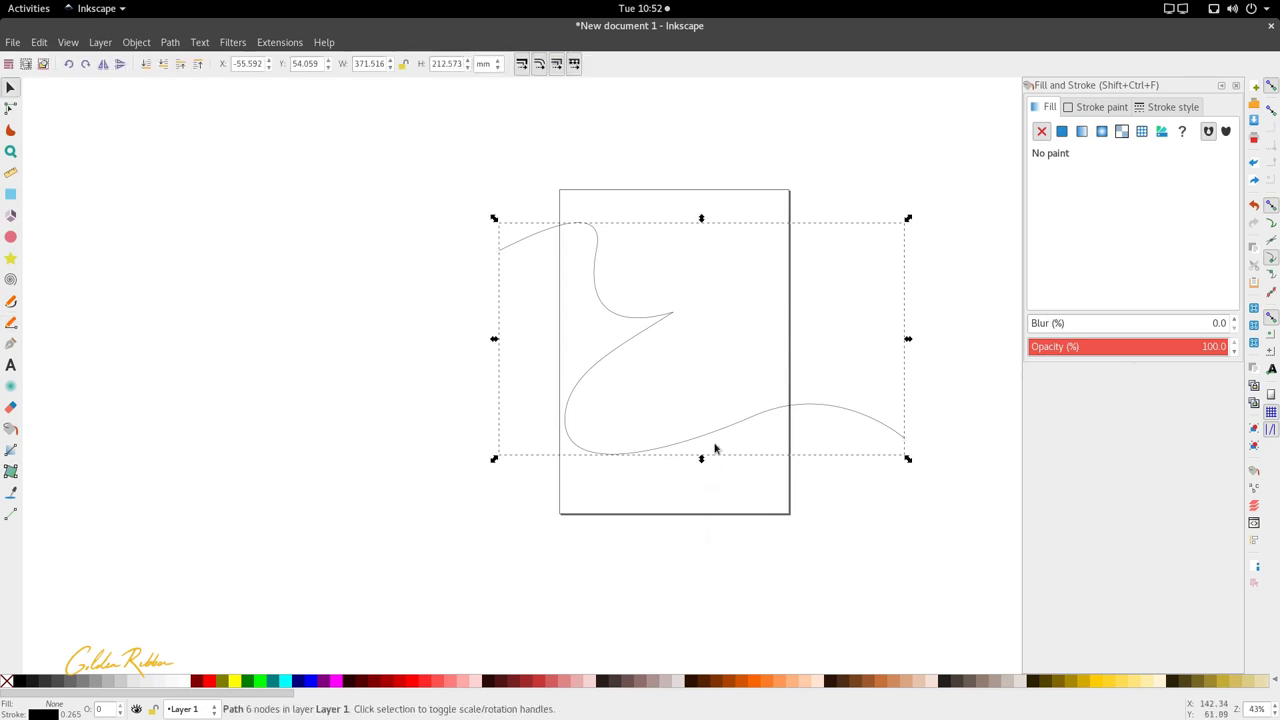
mouse_move(720, 436)
left_mouse_down()
mouse_move(698, 448)
mouse_move(263, 426)
mouse_move(379, 428)
left_mouse_up()
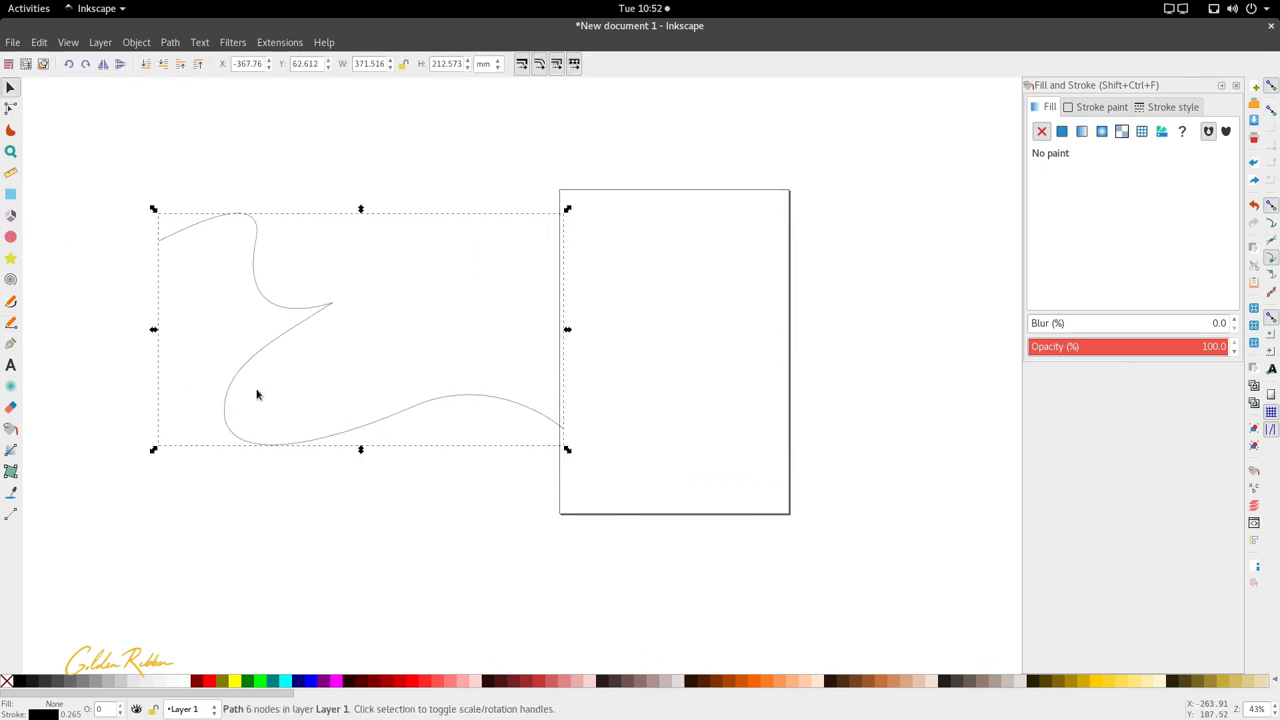
Step: Draw a four-node Spiro curve about 329 mm wide and 208 mm tall, from above the first curve into the page
key("p")
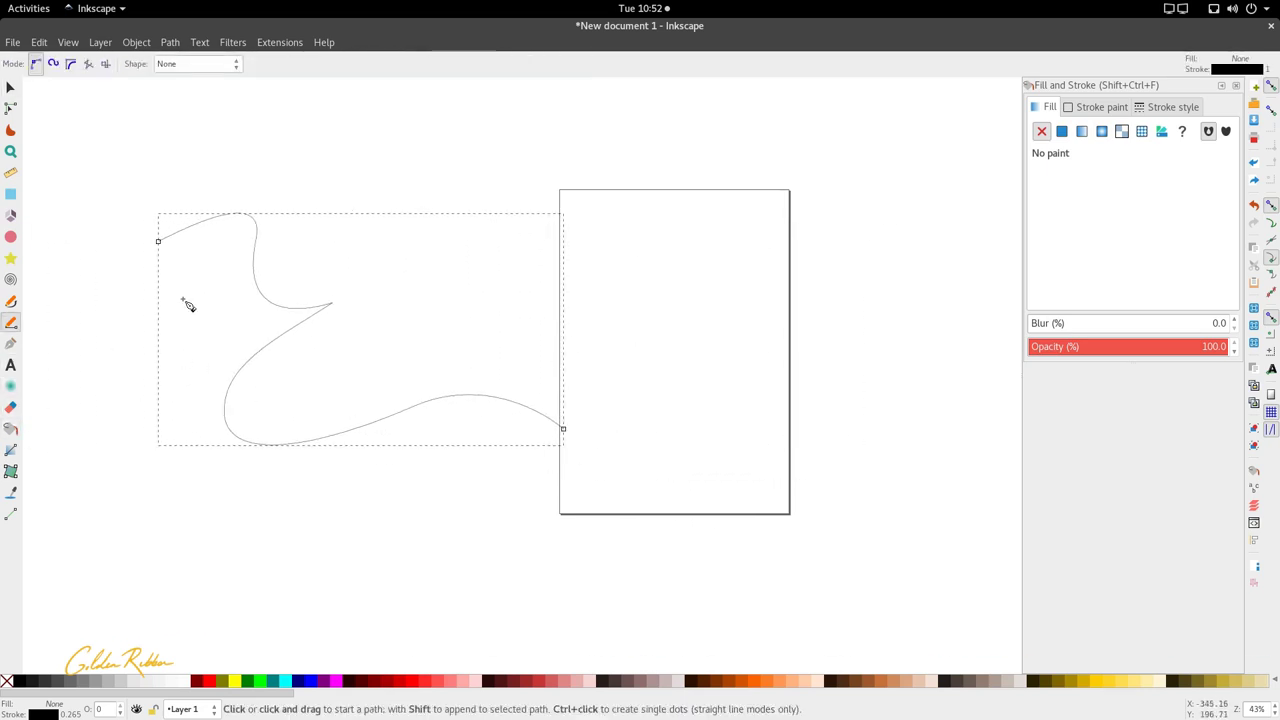
left_click(52, 65)
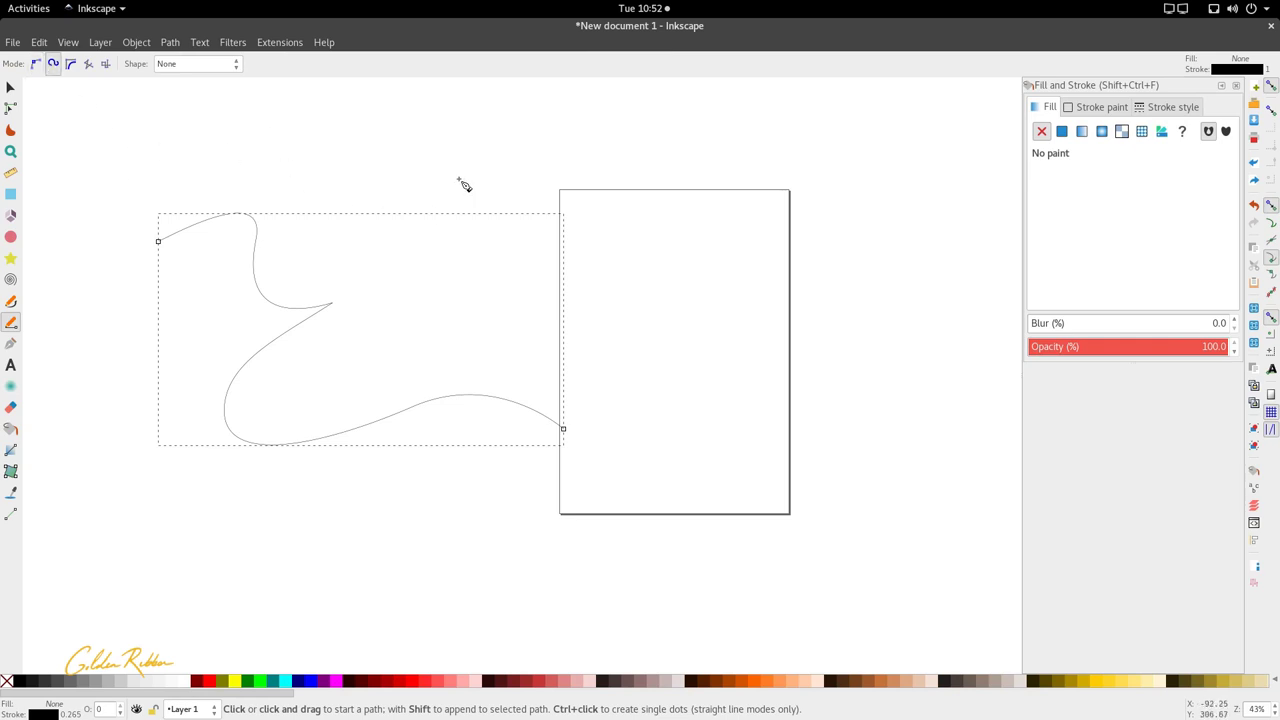
left_click(436, 121)
left_click(444, 241)
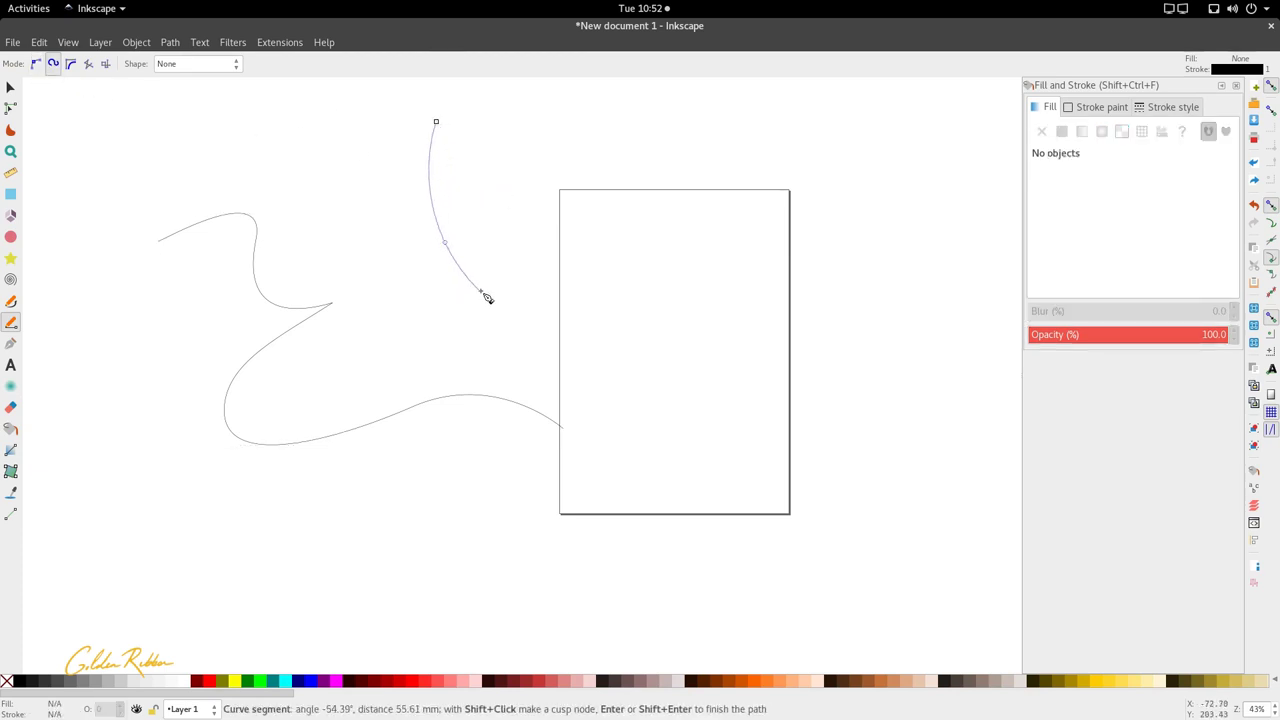
left_click(687, 265)
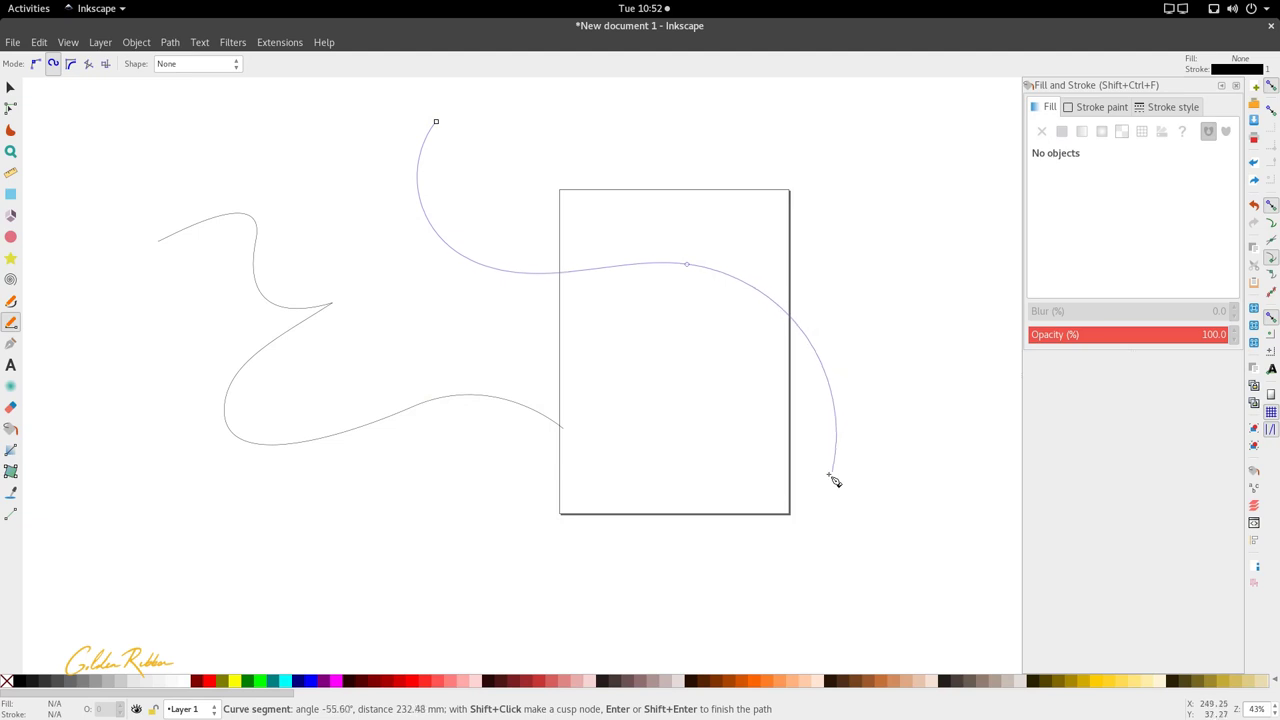
double_click(773, 348)
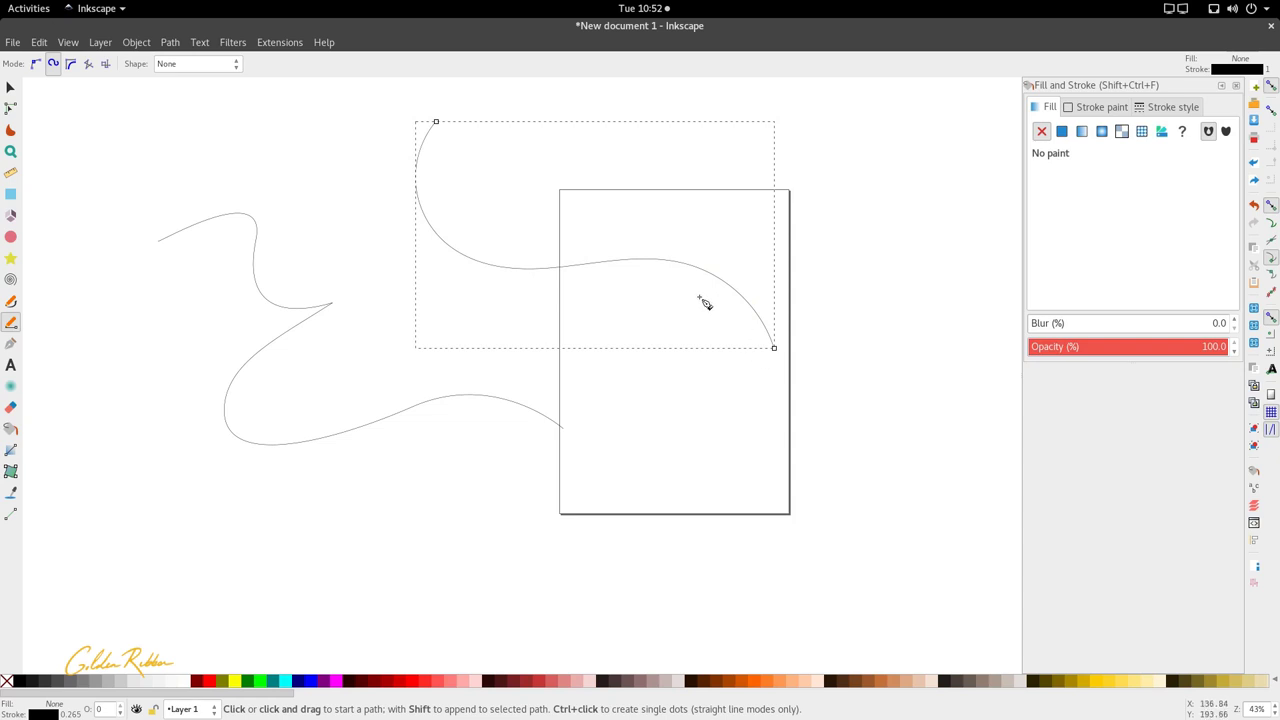
Step: Inspect the Spiro curve's nodes and underlying control path with the Node tool
left_click(10, 107)
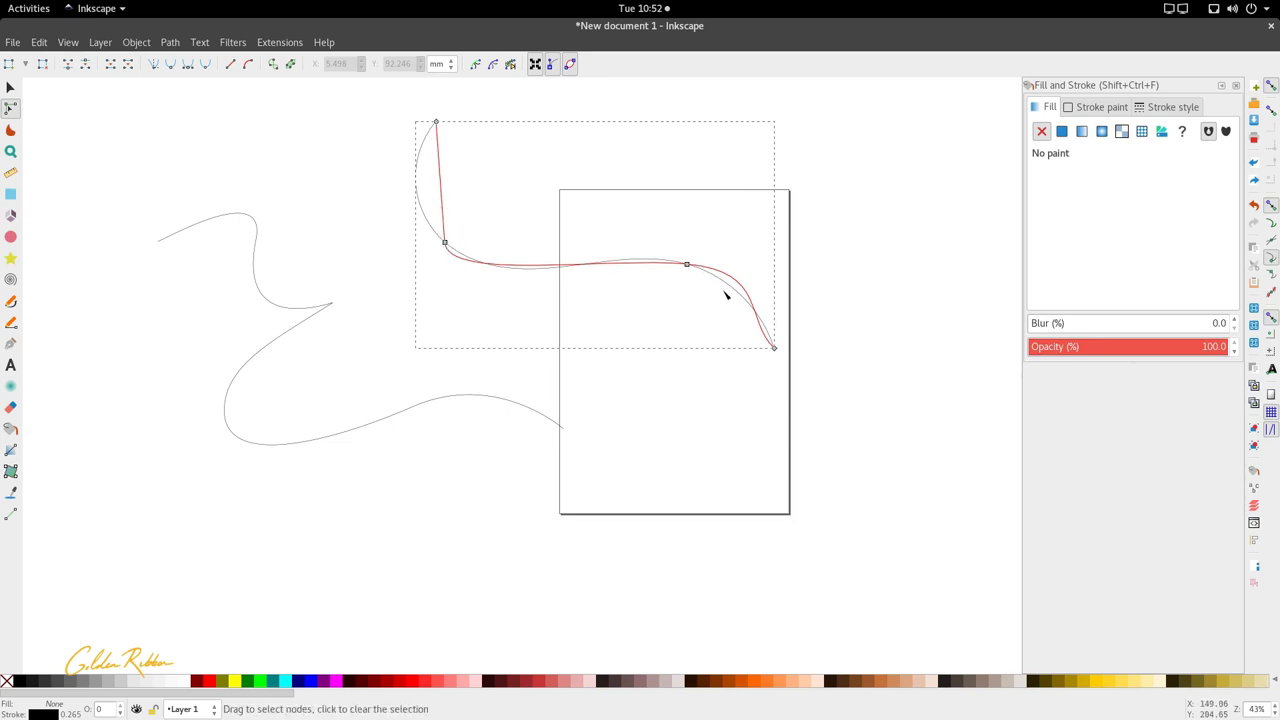
left_click(757, 289)
left_click(771, 349)
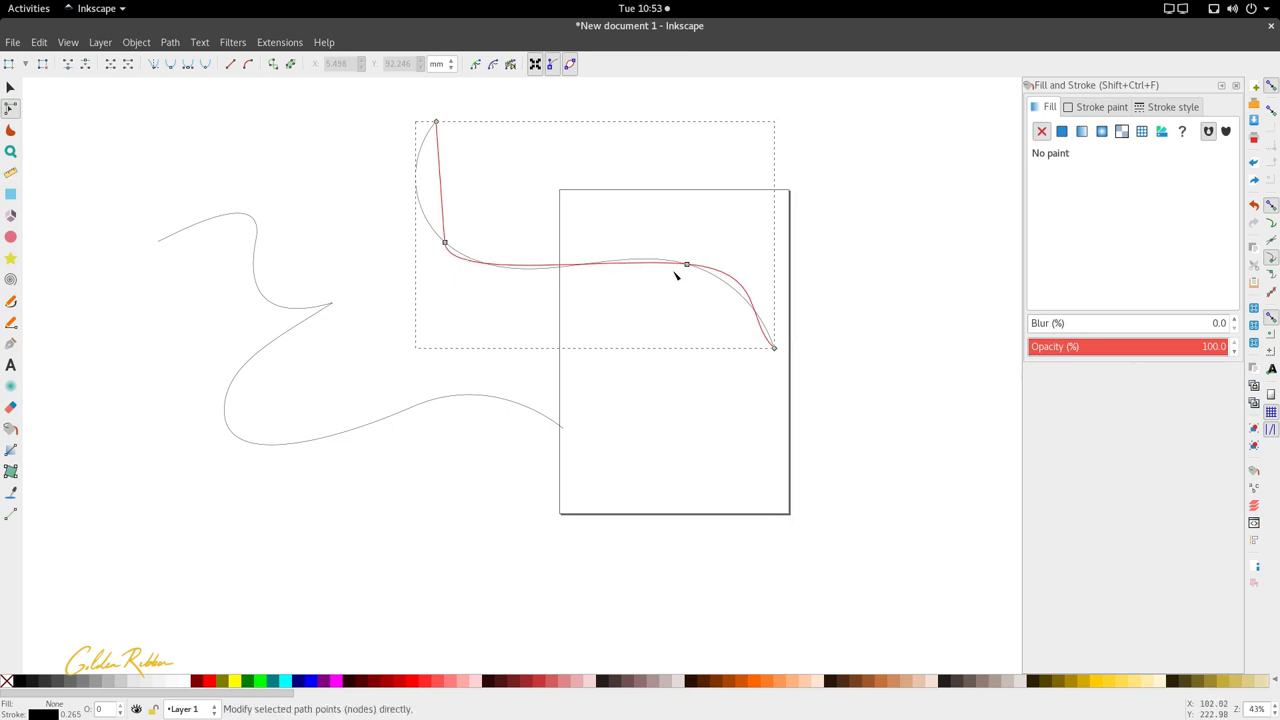
left_click(709, 373)
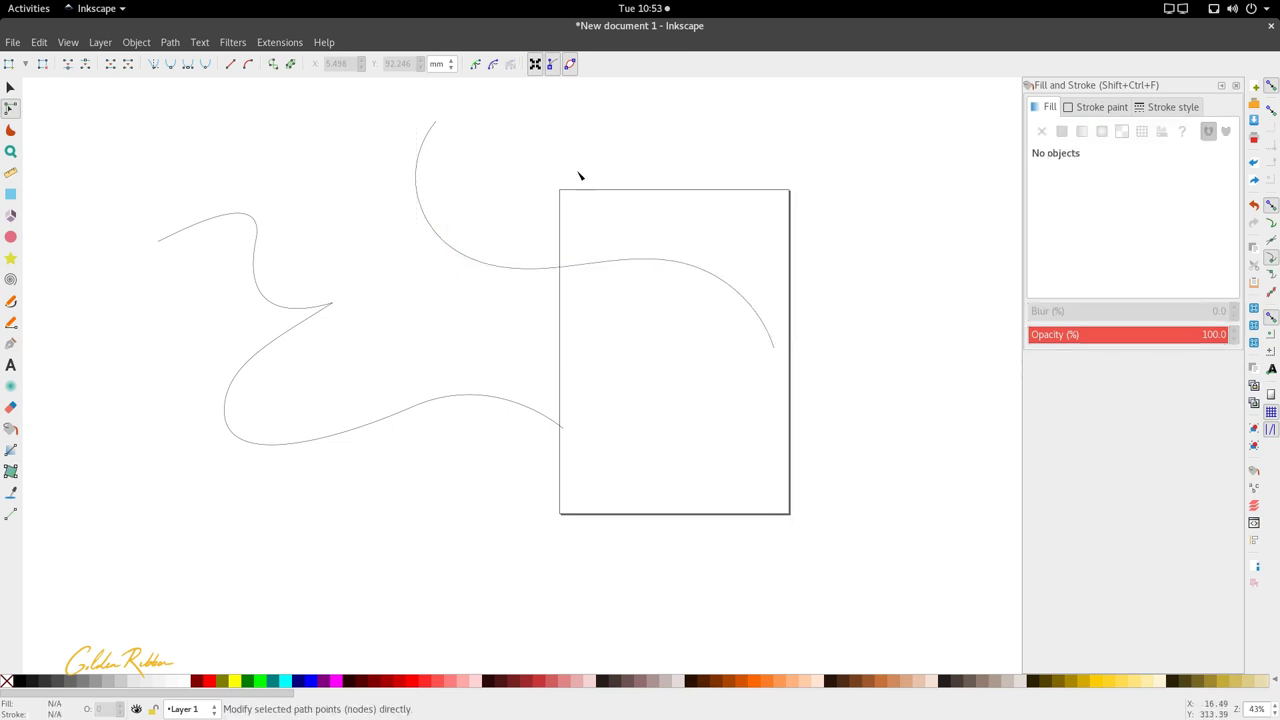
Step: Move the Spiro curve left to about X -248, Y 145 mm and rotate it slightly clockwise
left_click(574, 268)
key("s")
left_click_drag(583, 260, 457, 277)
key("n")
key("s")
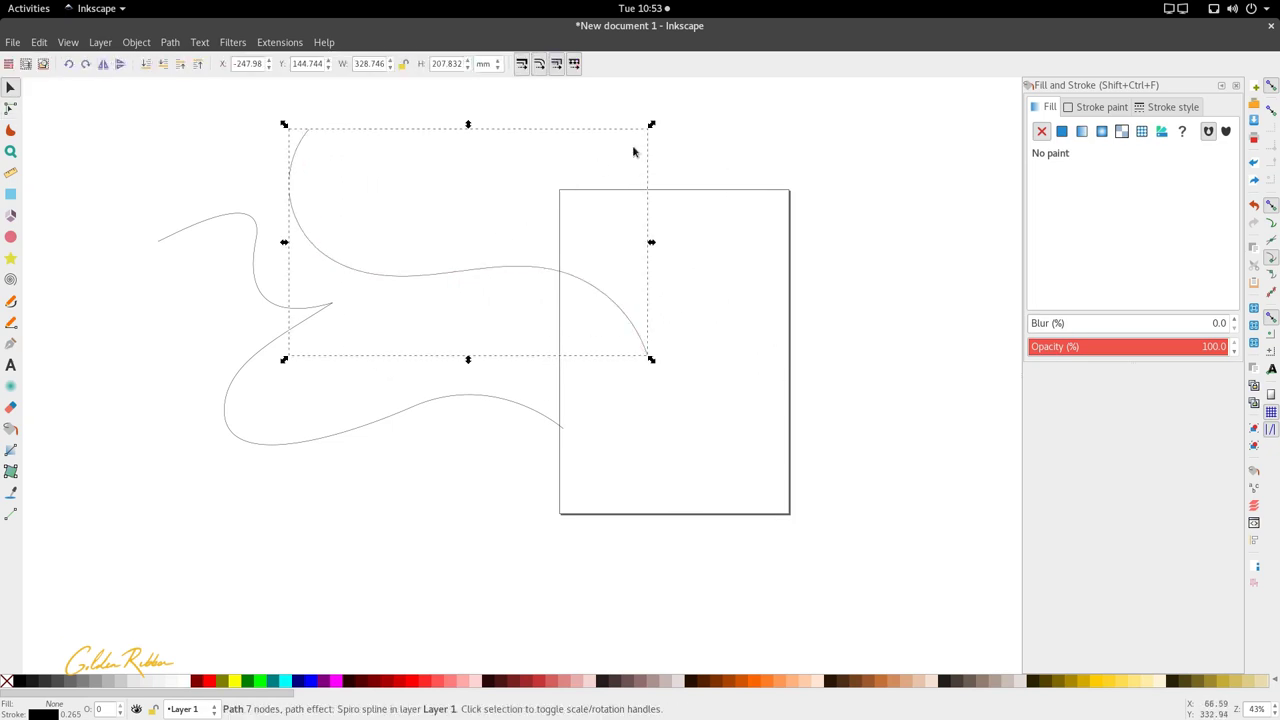
left_click_drag(651, 124, 662, 150)
Step: Move the Spiro curve's third node left to about X -36, Y 212 mm and deselect the curve
key("n")
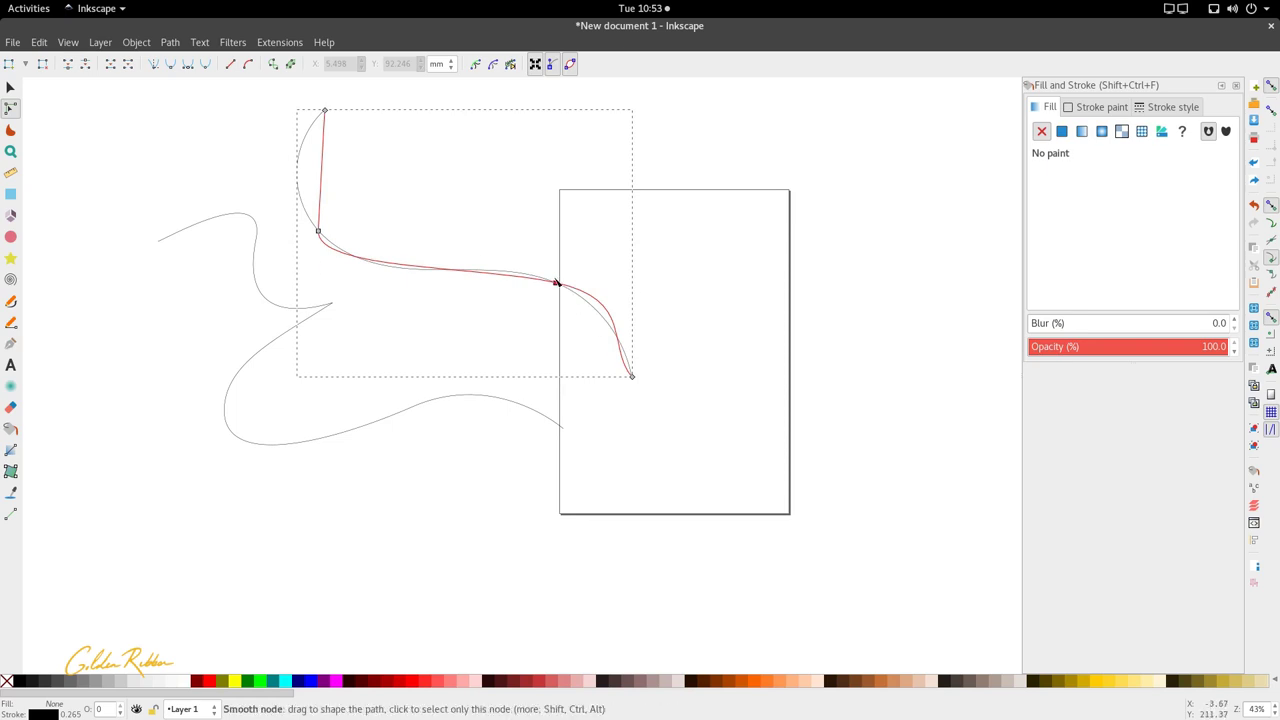
left_click_drag(557, 283, 520, 282)
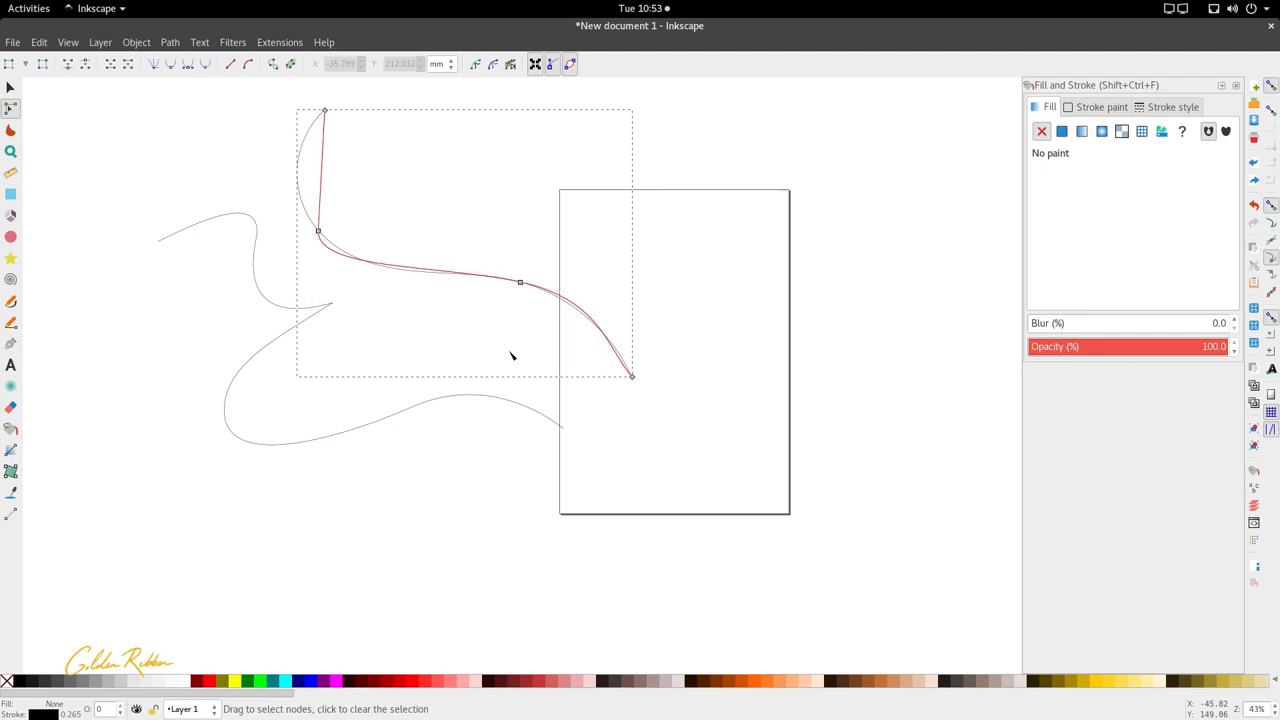
left_click(447, 349)
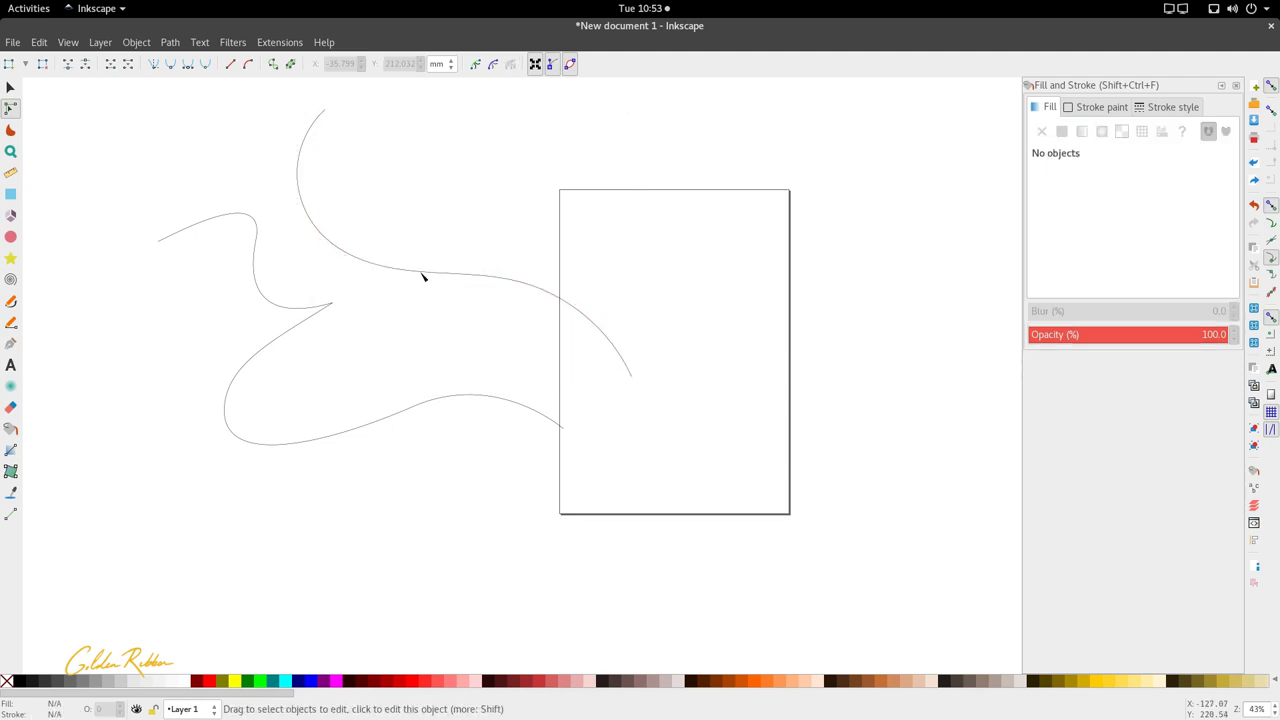
Step: Set the Pen tool to BSpline mode
key("p")
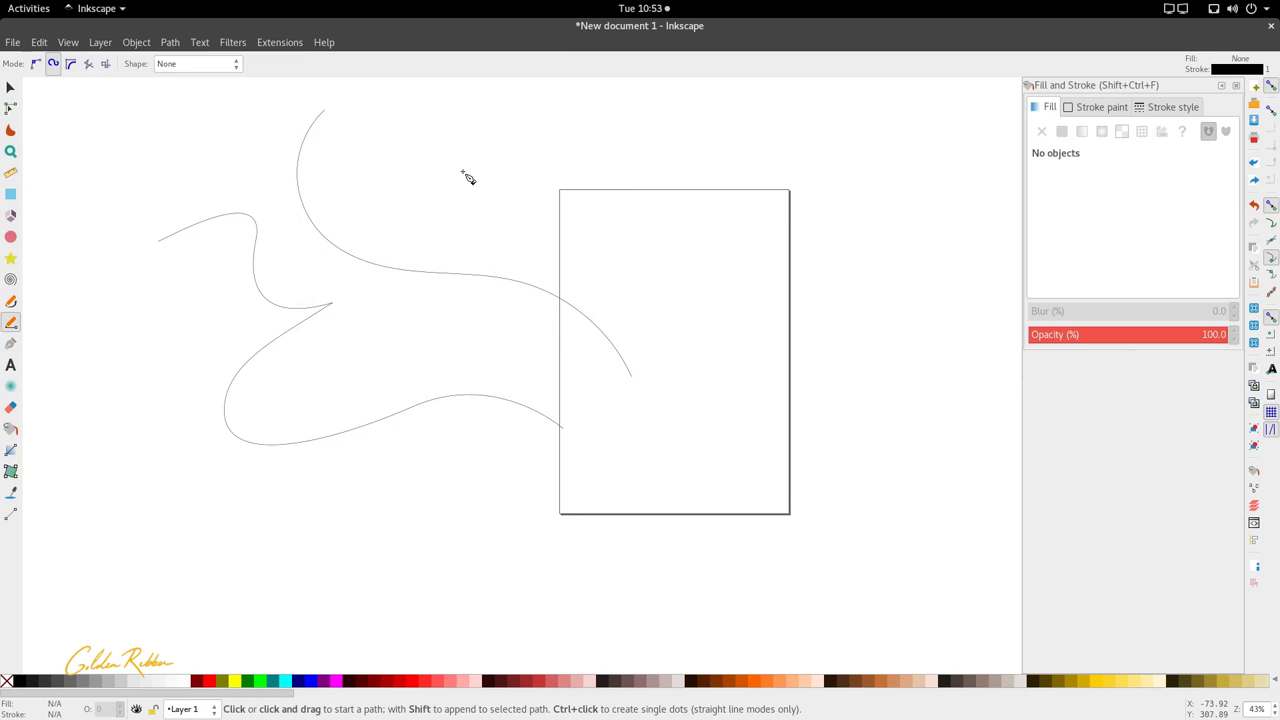
left_click(70, 64)
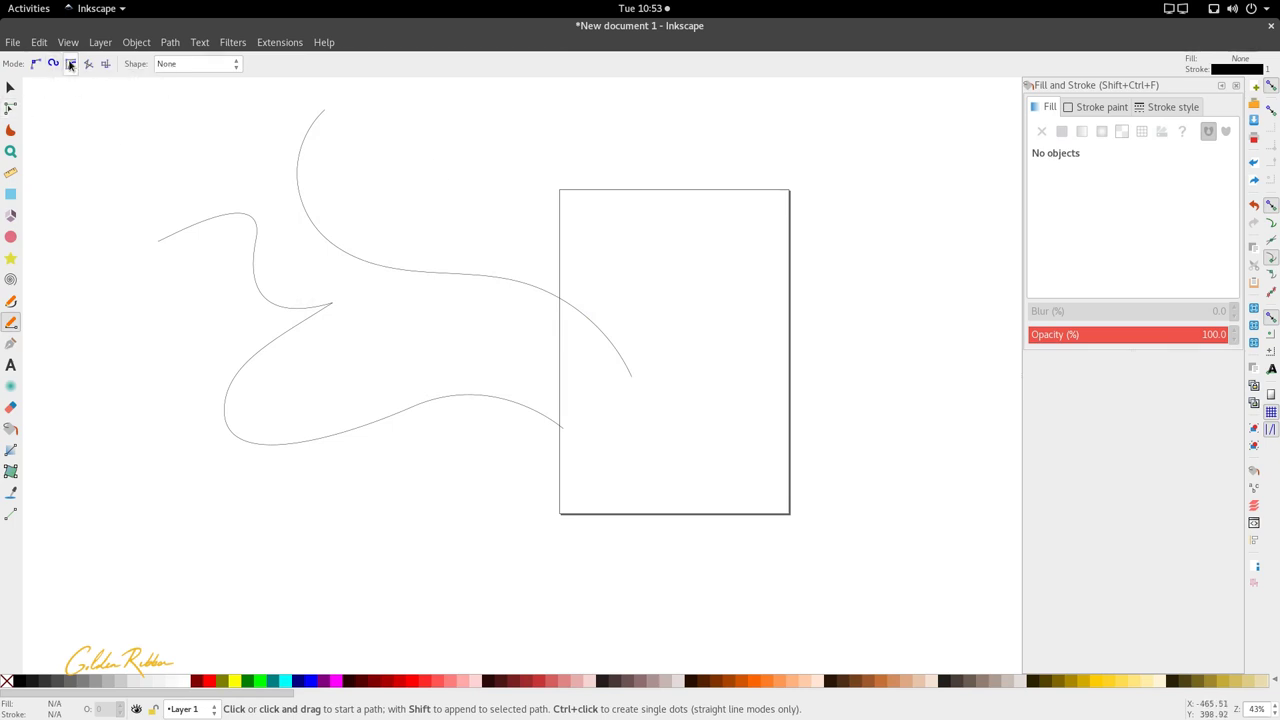
Step: Draw a trial four-node BSpline curve from above the page to below its lower right corner, and undo it
left_click(715, 119)
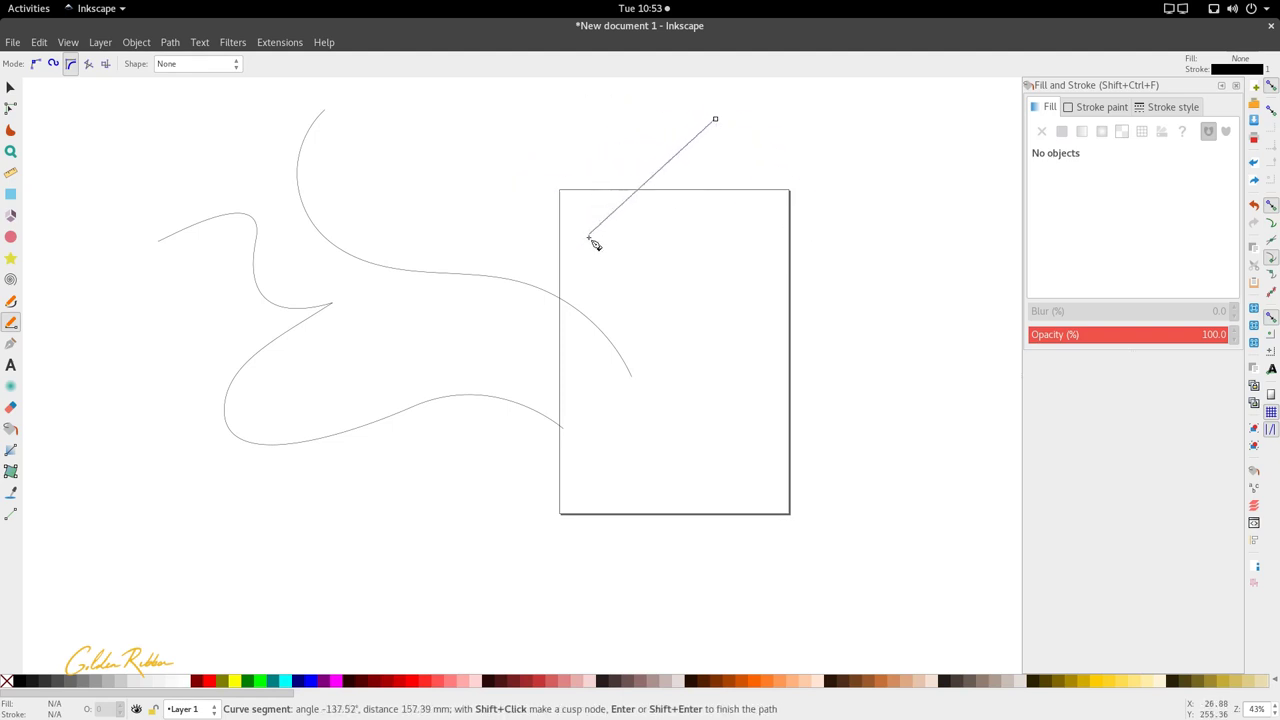
left_click(620, 295)
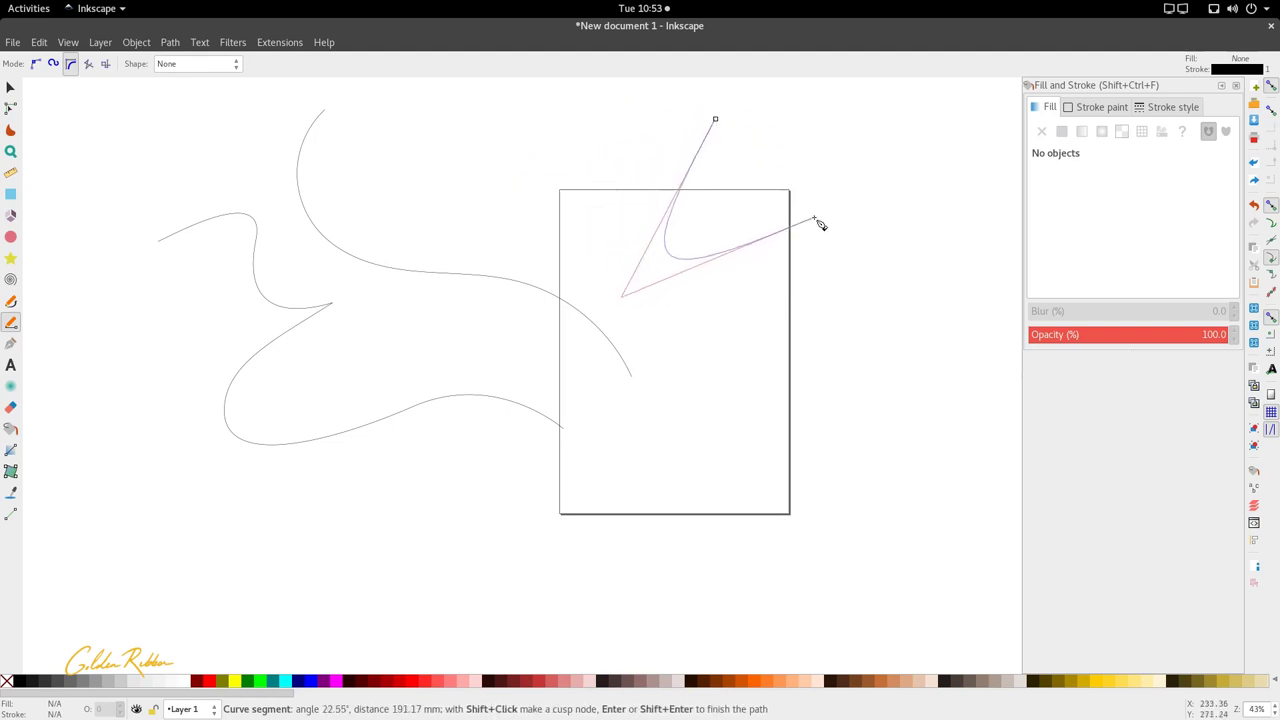
left_click(897, 381)
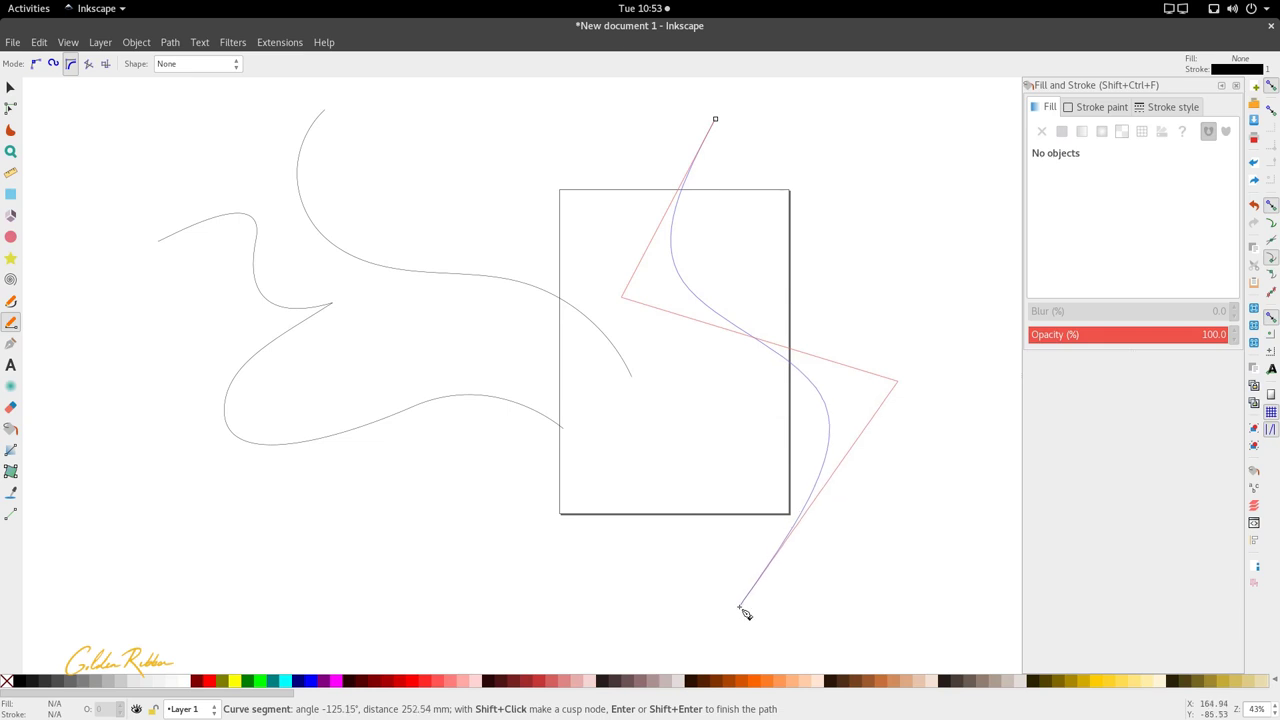
double_click(799, 614)
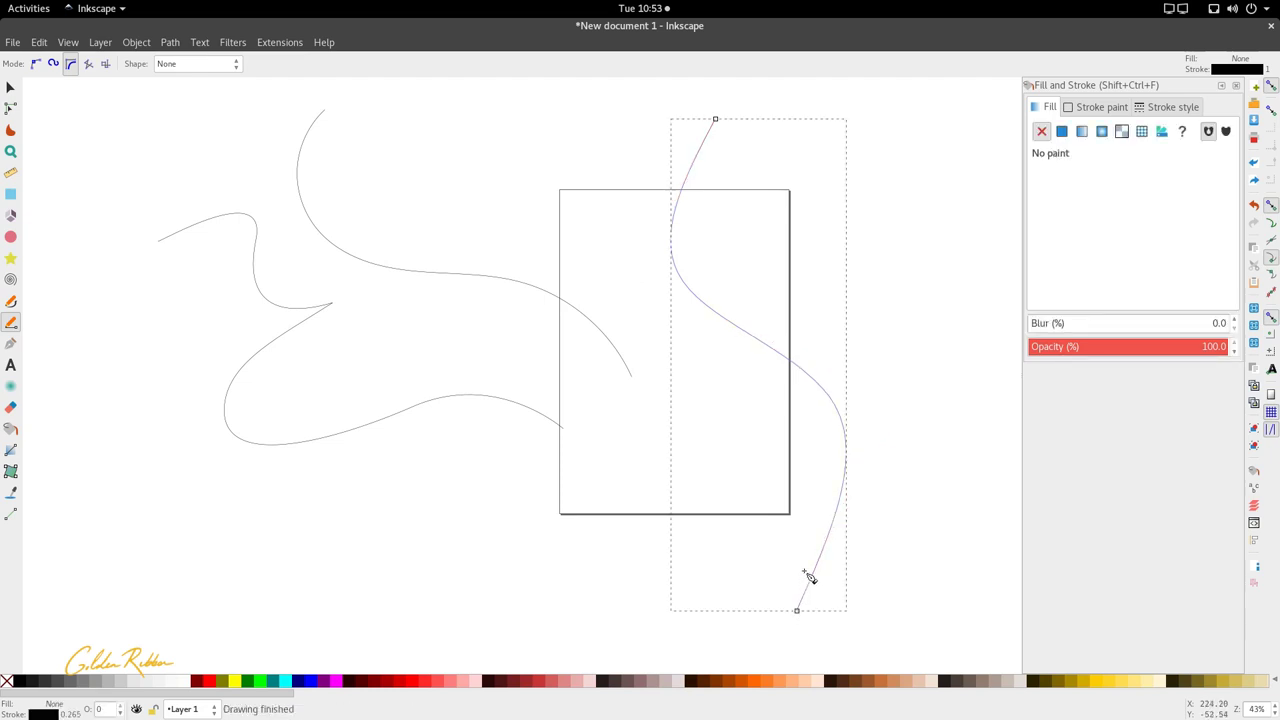
key("ctrl+z")
Step: Draw a three-node BSpline arc about 36 mm wide and 323 mm tall down the page, and delete it
left_click(703, 210)
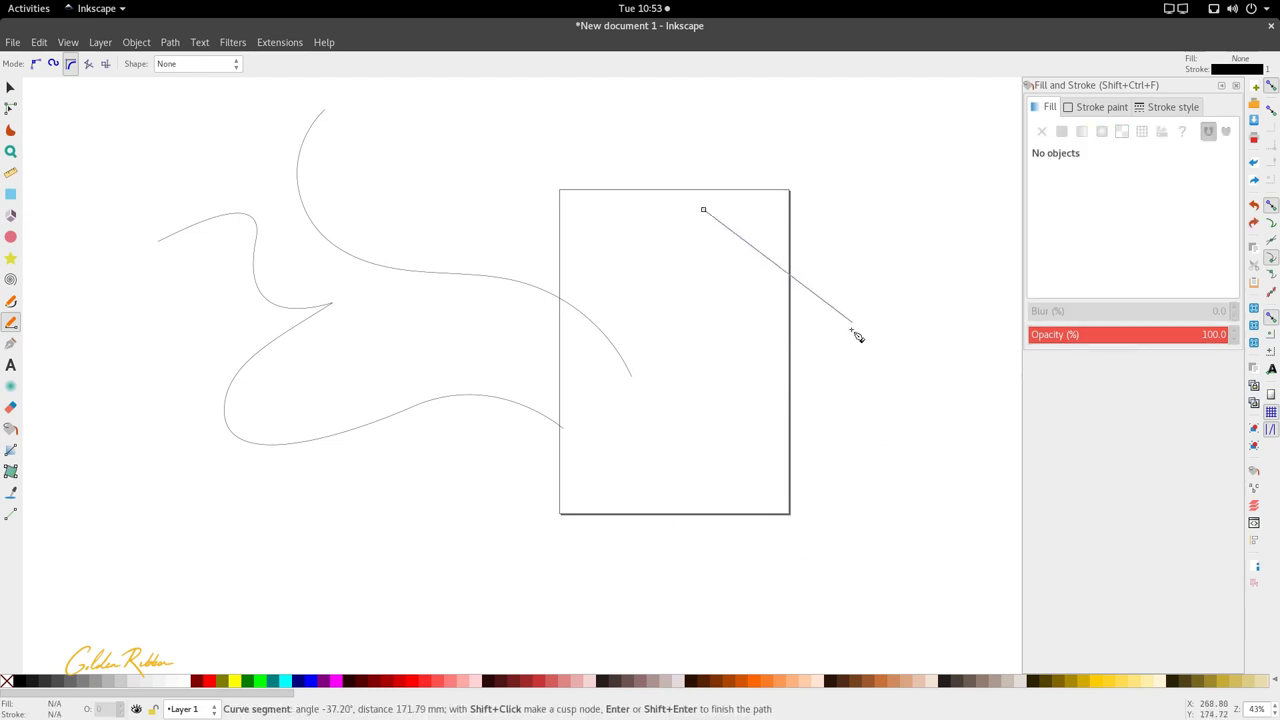
left_click(760, 415)
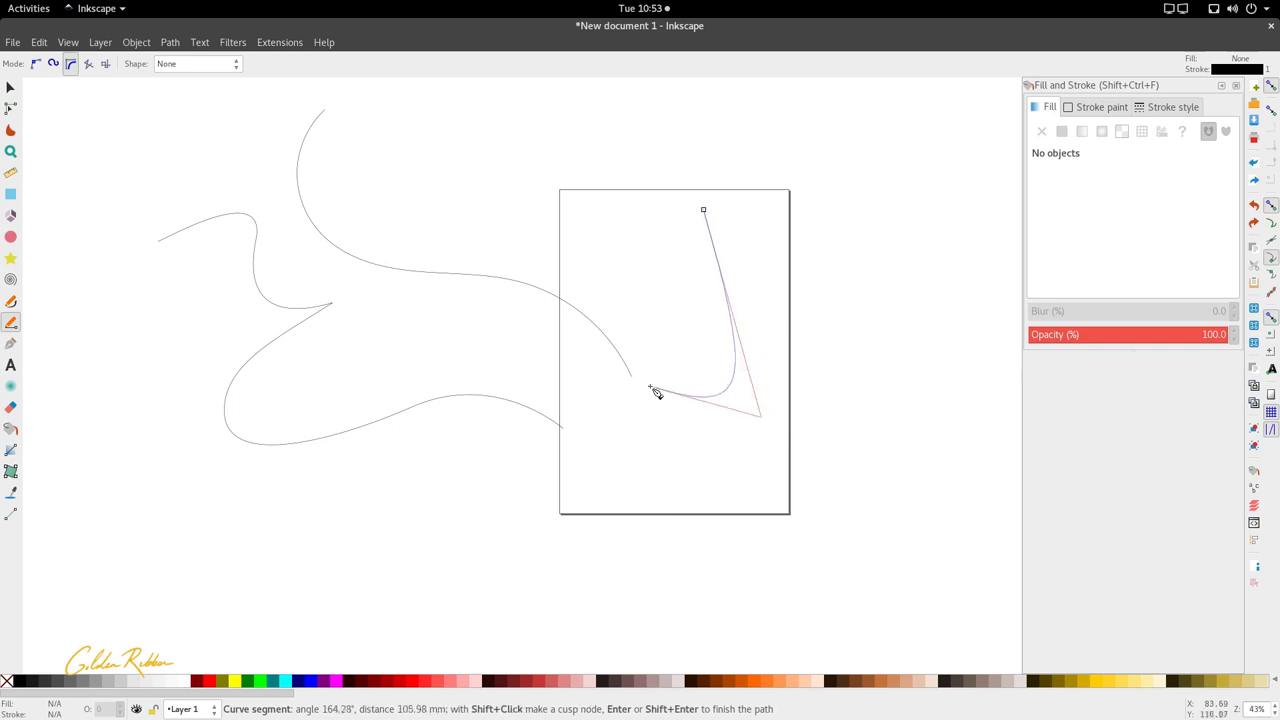
left_click(688, 563)
key("space")
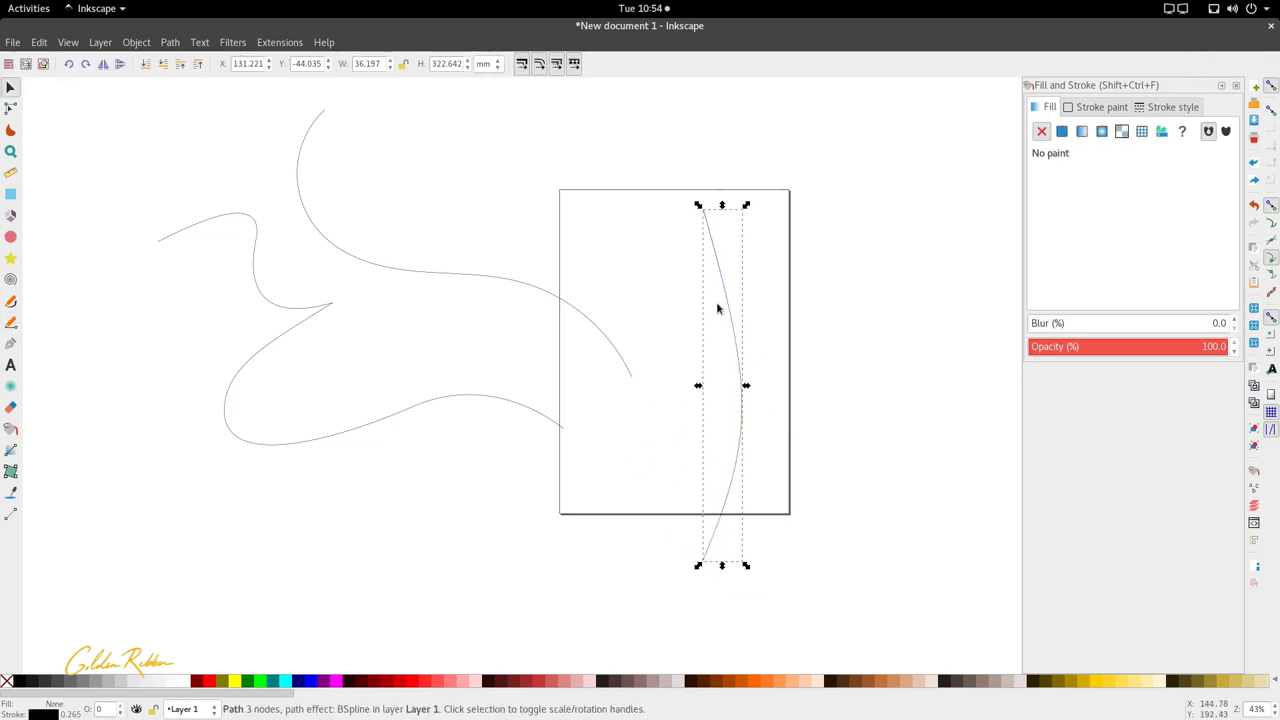
key("Delete")
key("space")
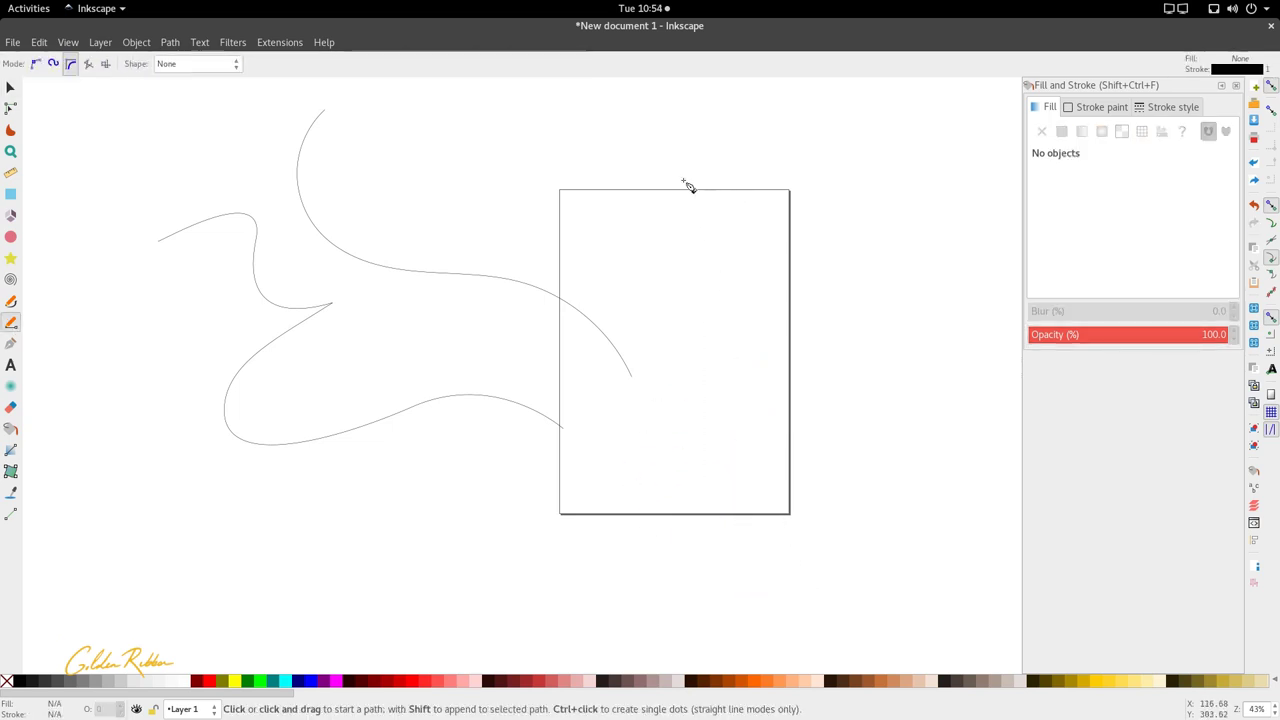
Step: Draw a zigzagging five-node BSpline curve from above the page's upper left corner to below the page, and undo it
left_click(581, 146)
left_click(739, 236)
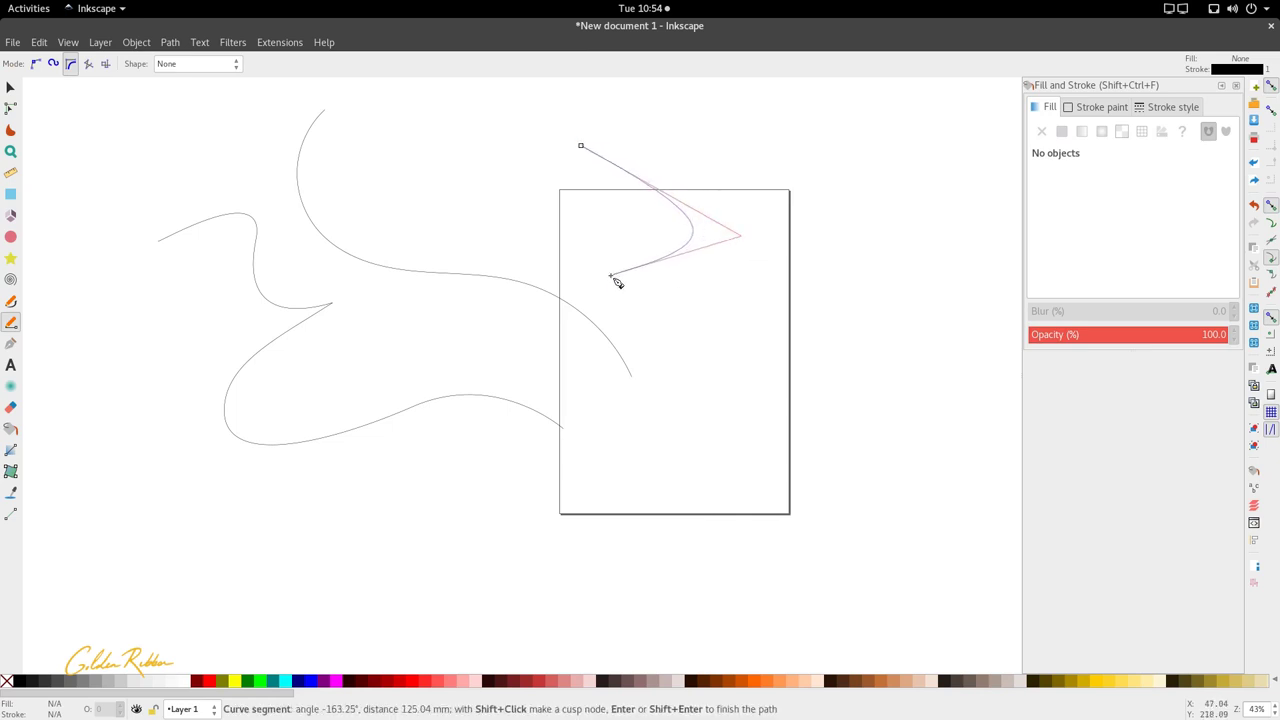
left_click(616, 391)
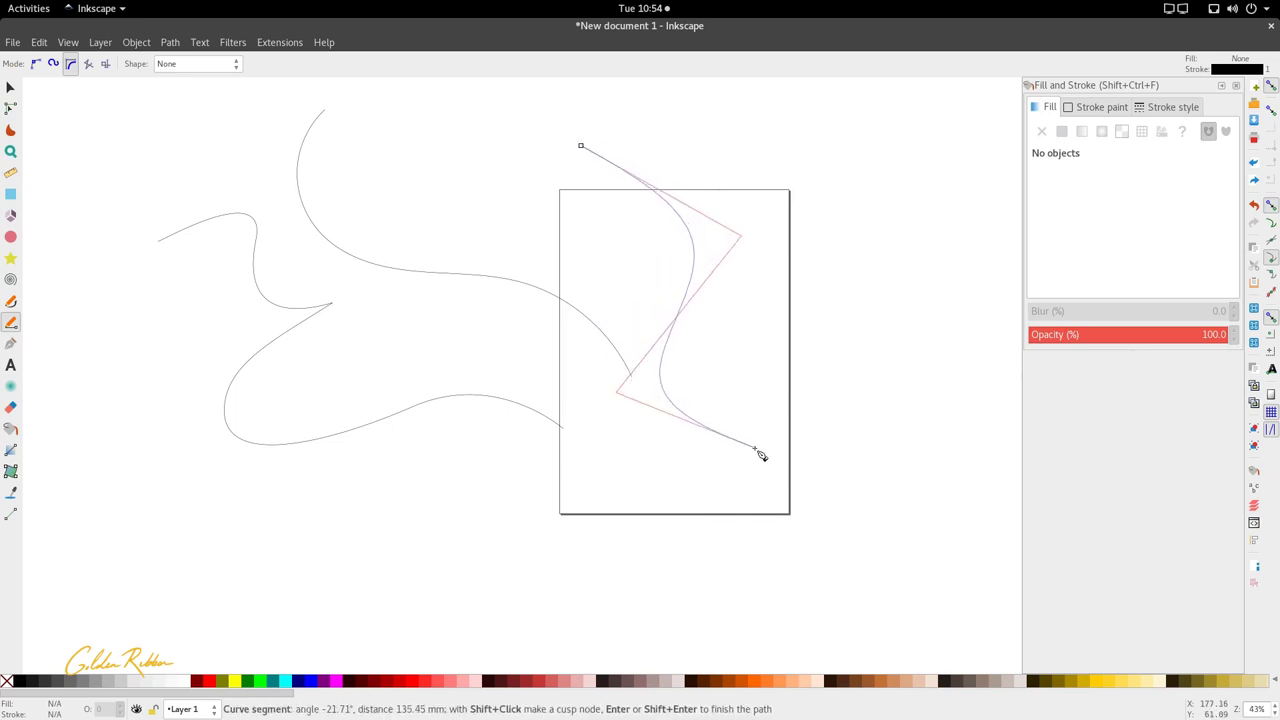
left_click(846, 436)
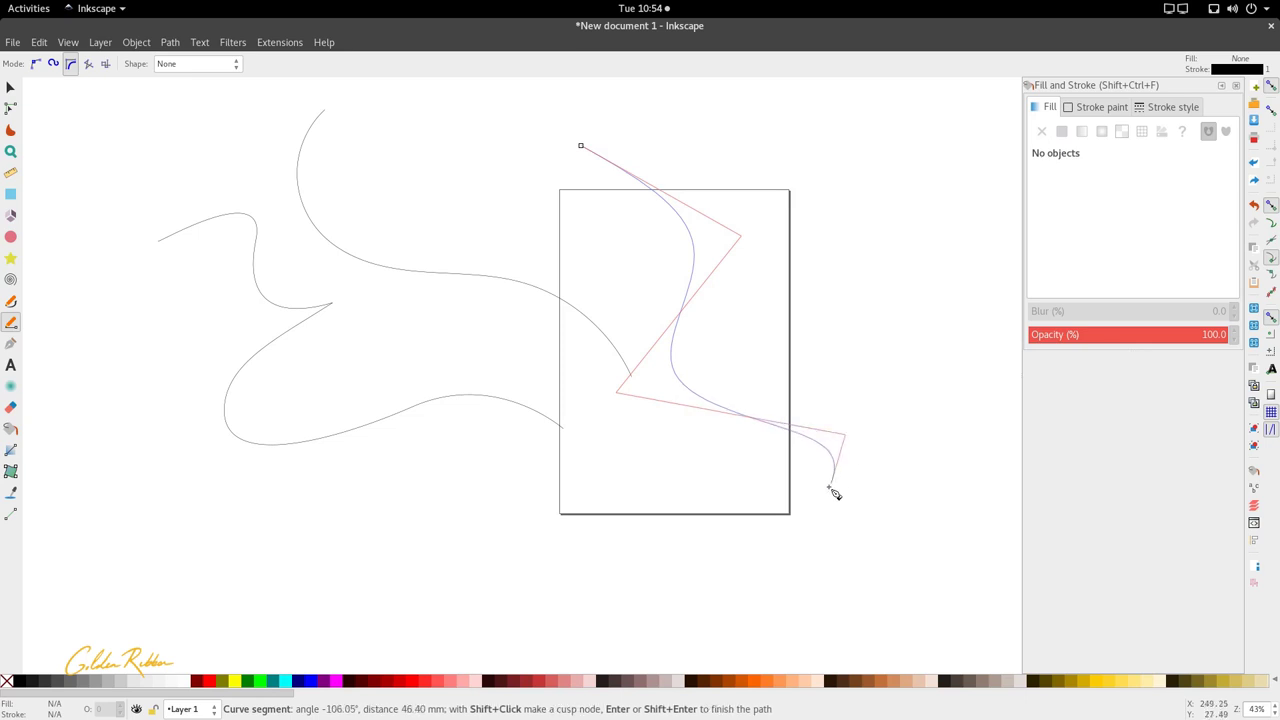
double_click(614, 574)
key("ctrl+z")
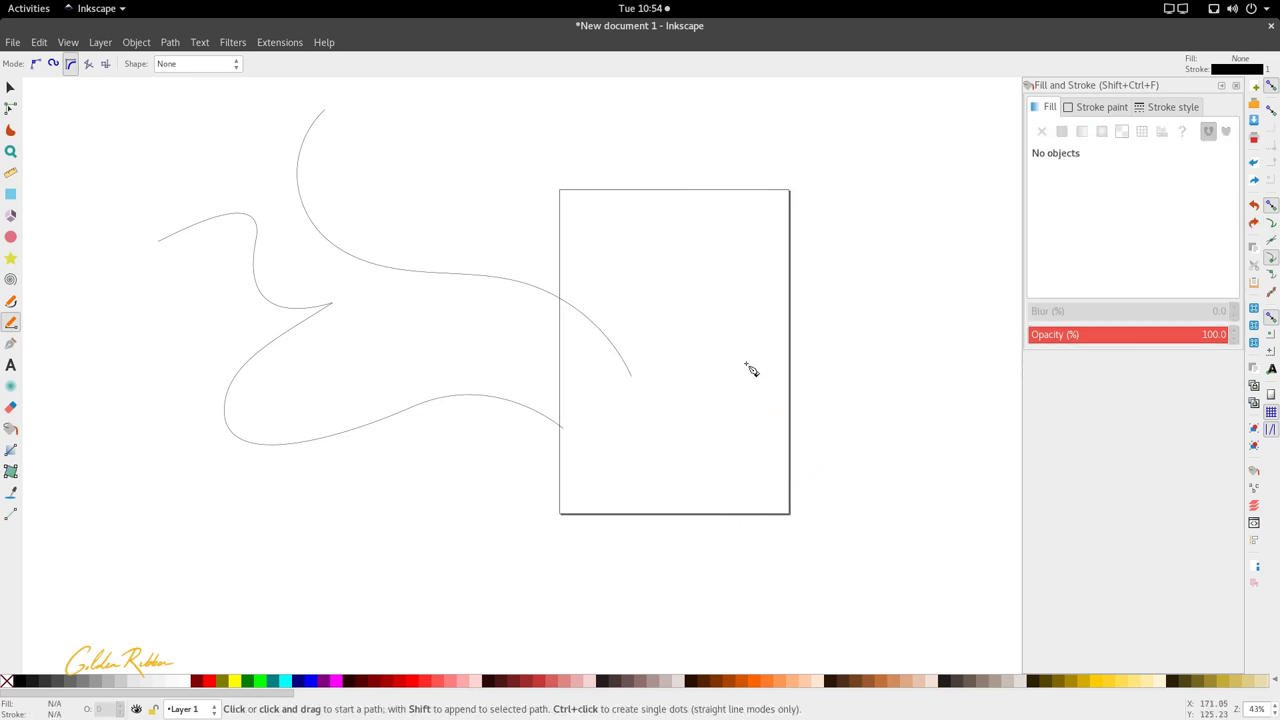
Step: Draw a winding BSpline curve about 229 mm wide and 422 mm tall from above the page to below it
left_click(660, 139)
left_click(731, 221)
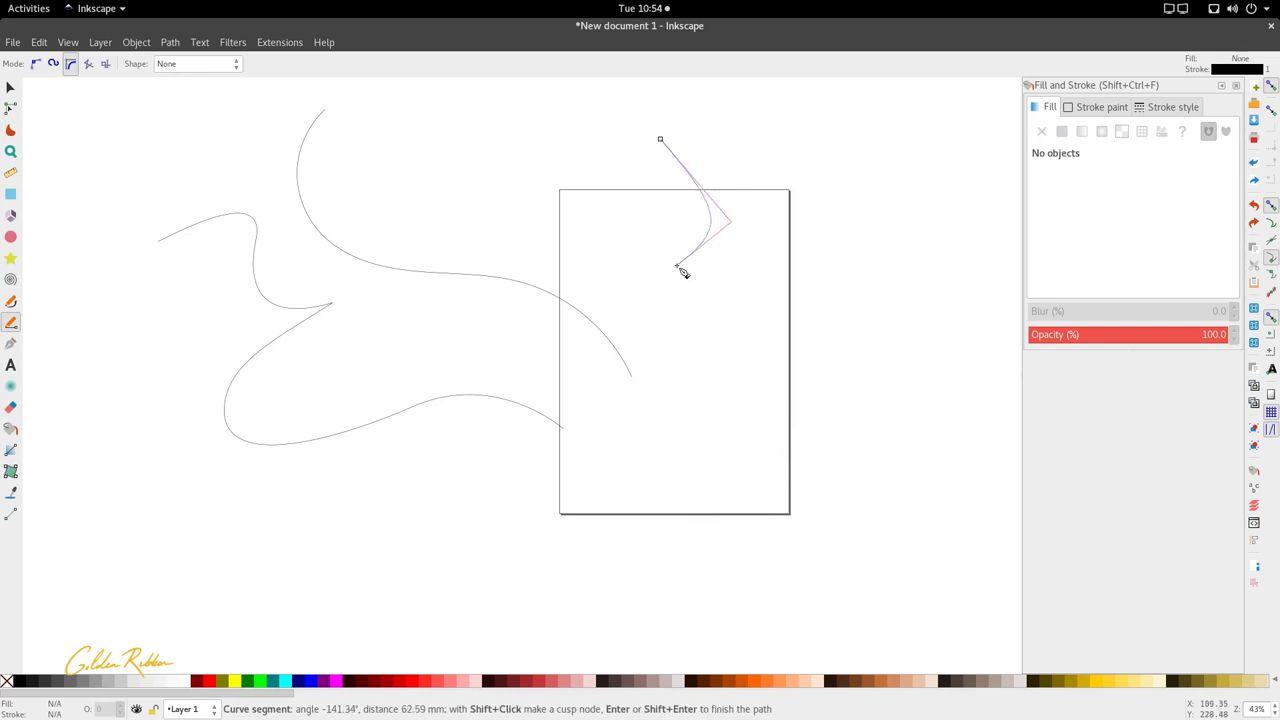
left_click(616, 290)
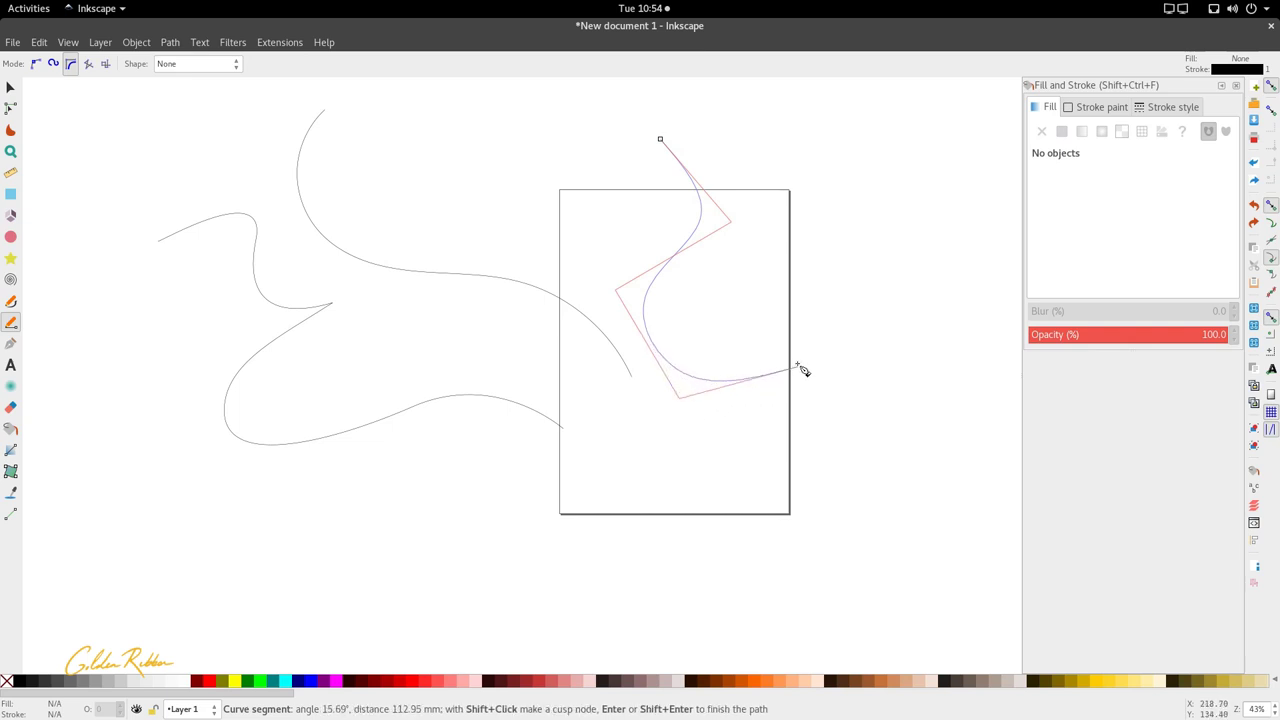
left_click(801, 331)
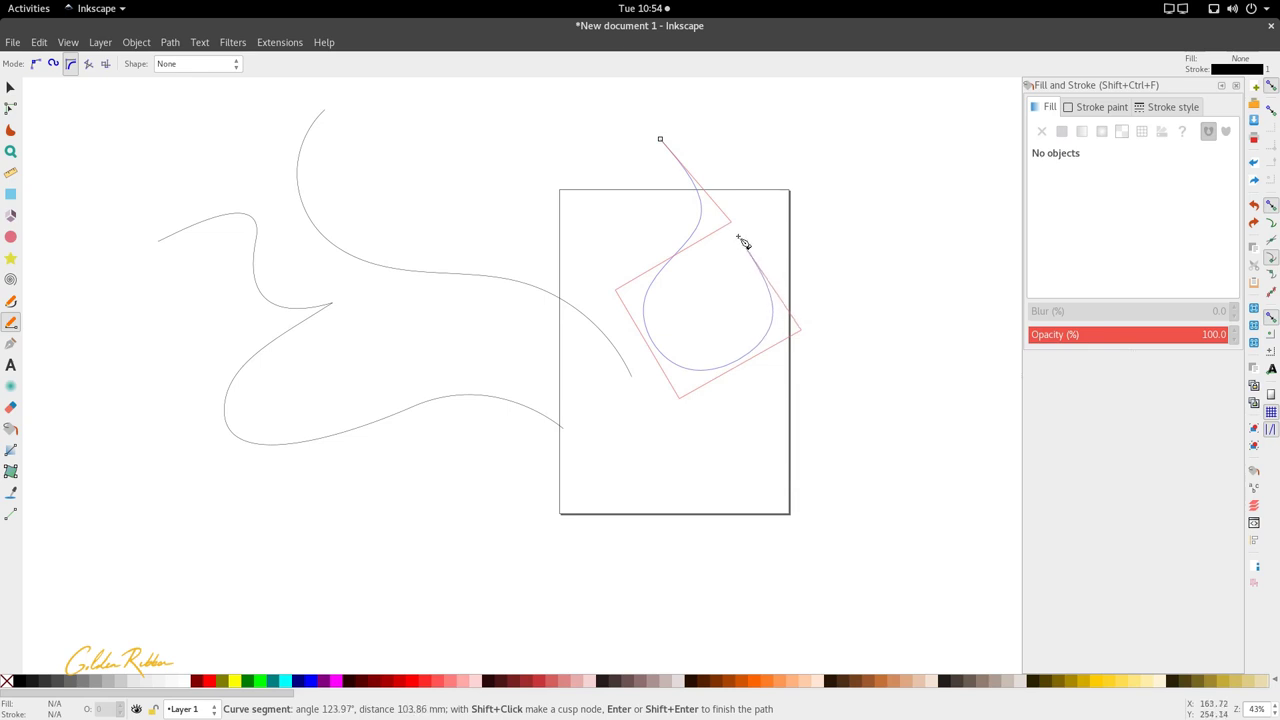
left_click(817, 260)
left_click(930, 346)
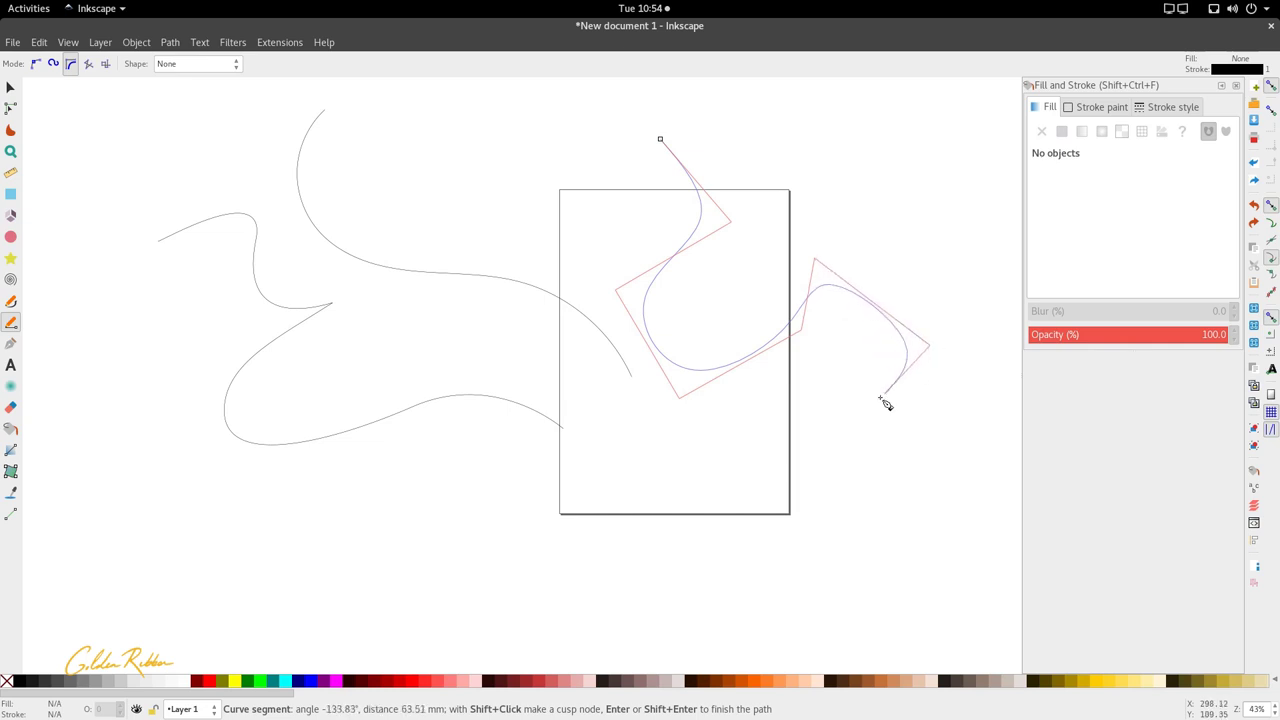
left_click(825, 432)
left_click(777, 379)
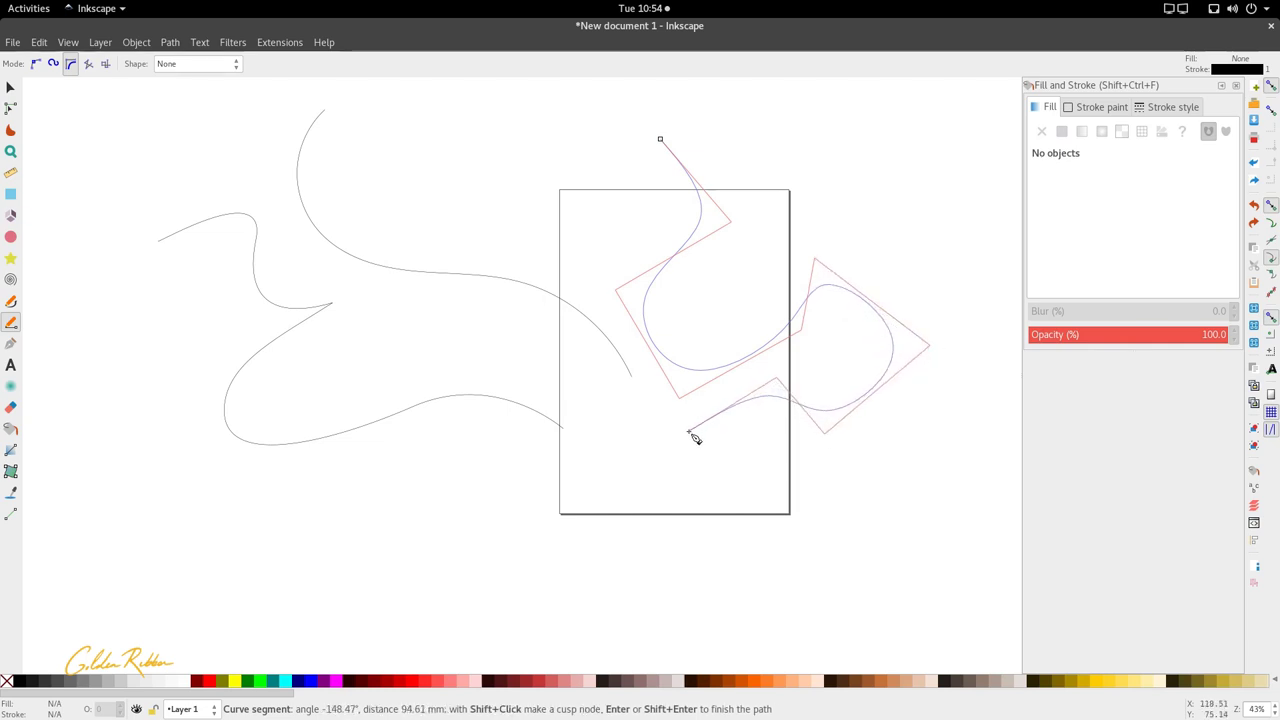
left_click(689, 432)
left_click(742, 505)
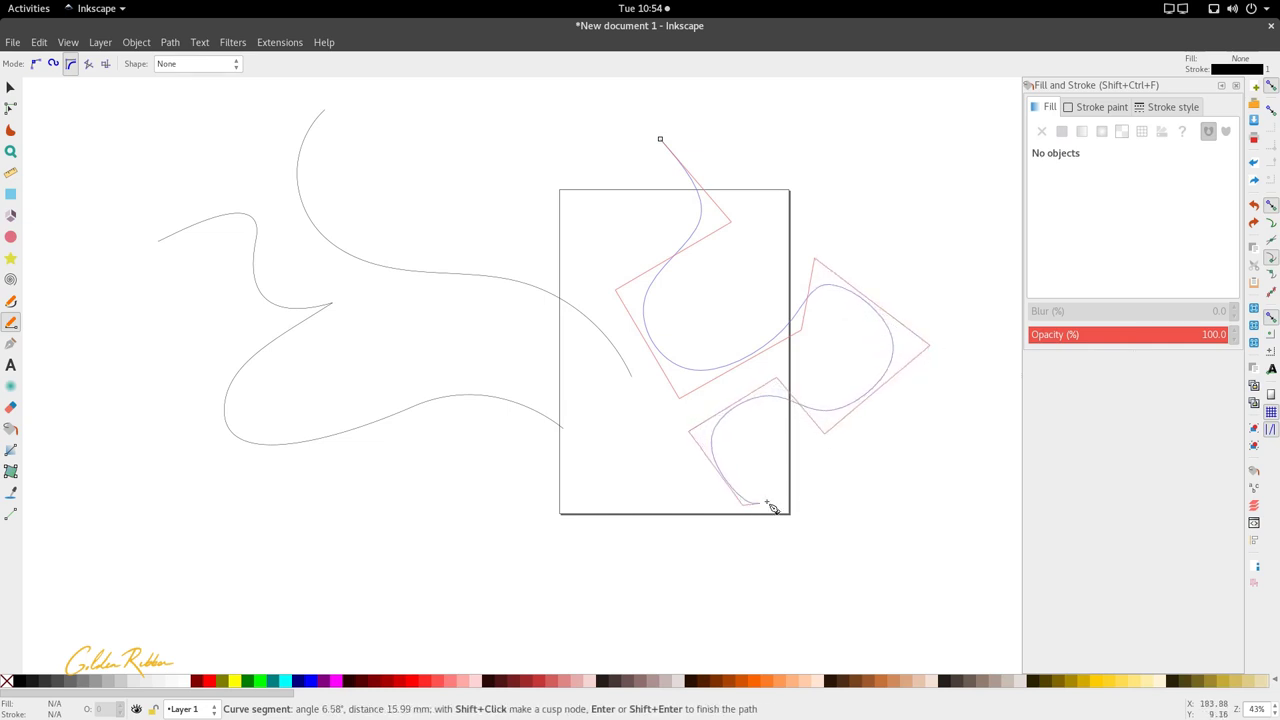
left_click(898, 476)
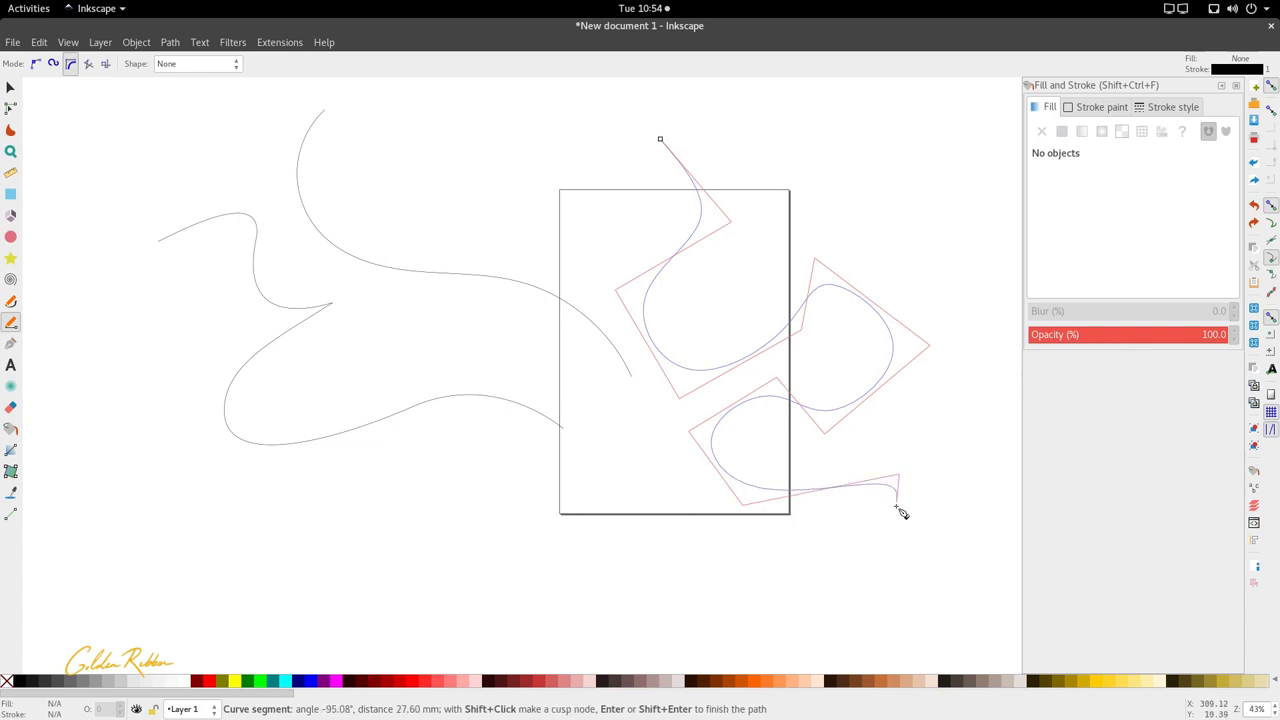
double_click(674, 599)
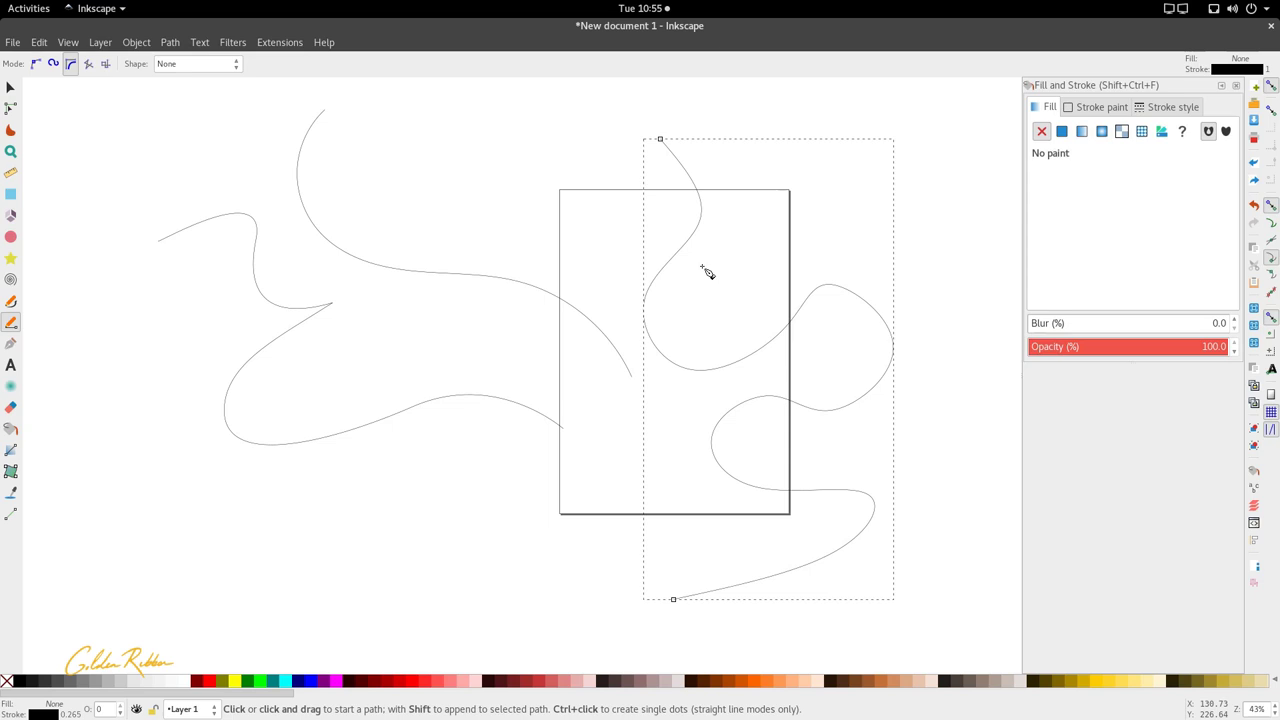
Step: Reshape the winding BSpline curve by shifting two of its control nodes, and move the whole curve up and to the left
key("s")
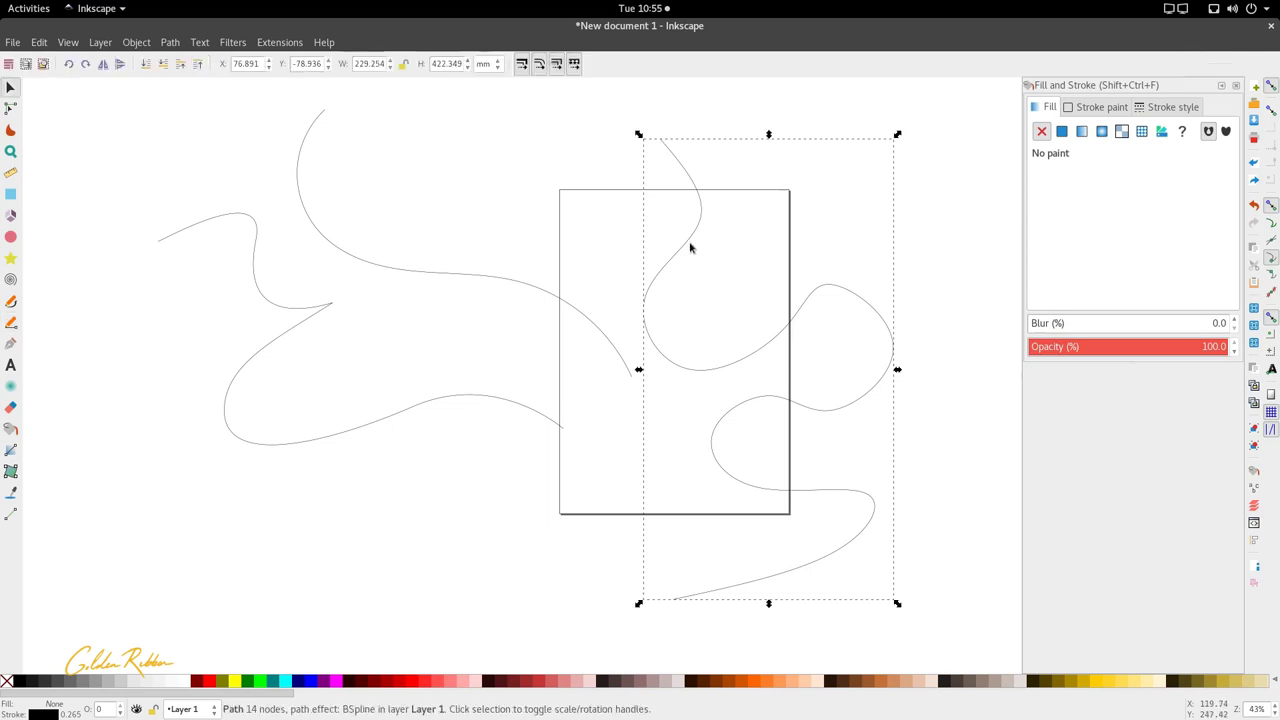
key("Escape")
key("n")
left_click(694, 240)
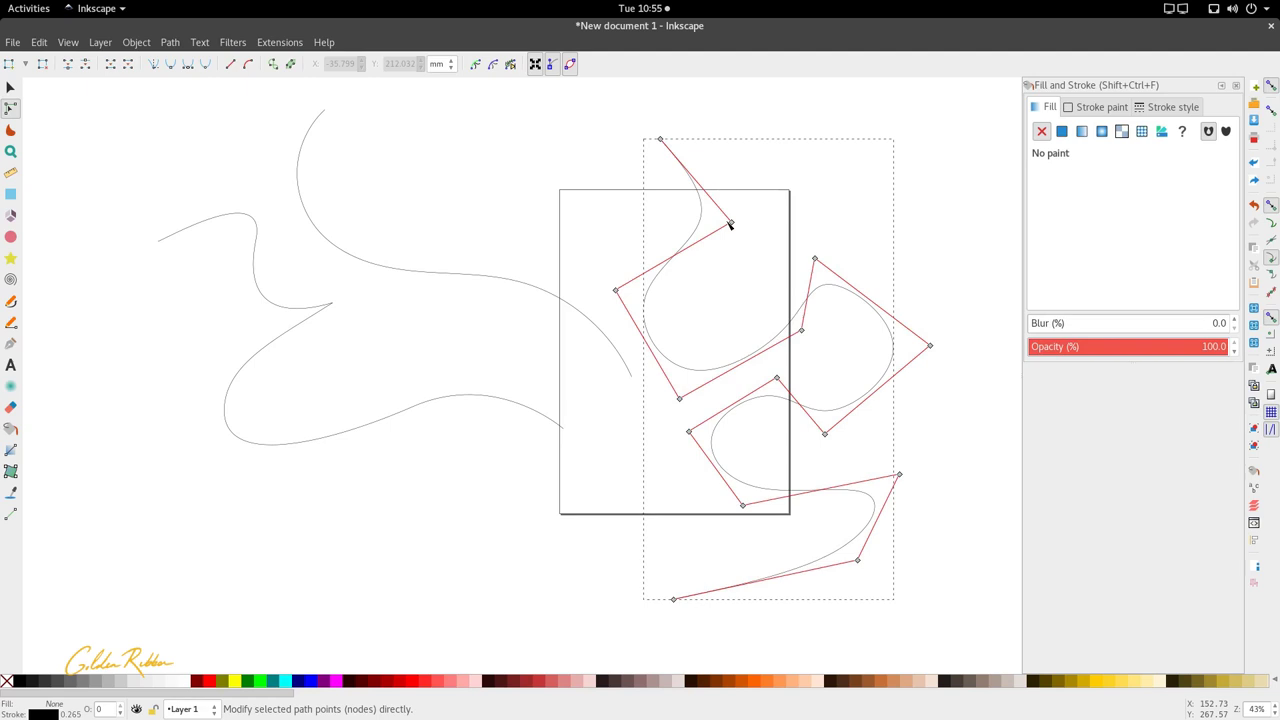
left_click_drag(731, 222, 695, 228)
mouse_move(801, 329)
left_mouse_down()
mouse_move(758, 256)
mouse_move(820, 340)
mouse_move(816, 309)
left_mouse_up()
left_click_drag(828, 440, 686, 260)
Step: Rotate the BSpline curve counterclockwise and scale it down to about 311 mm wide and 314 mm tall
key("s")
scroll(751, 251, "down", 3)
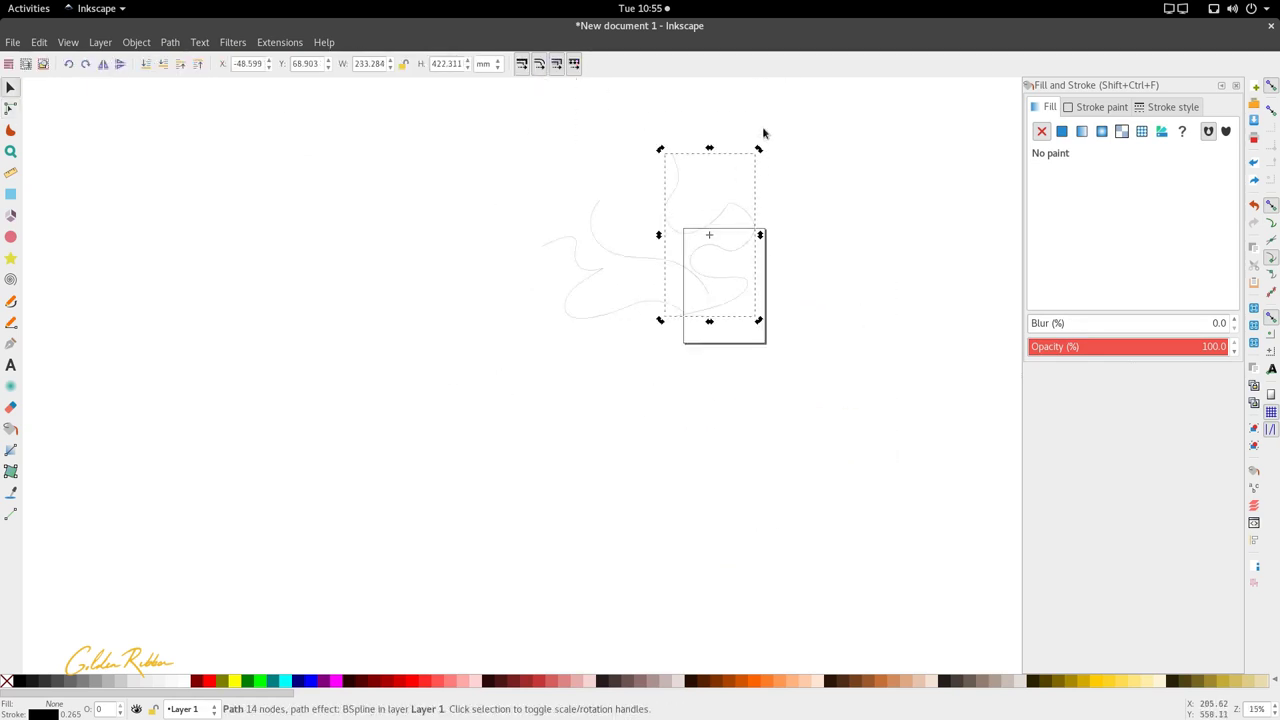
left_click_drag(766, 151, 722, 145)
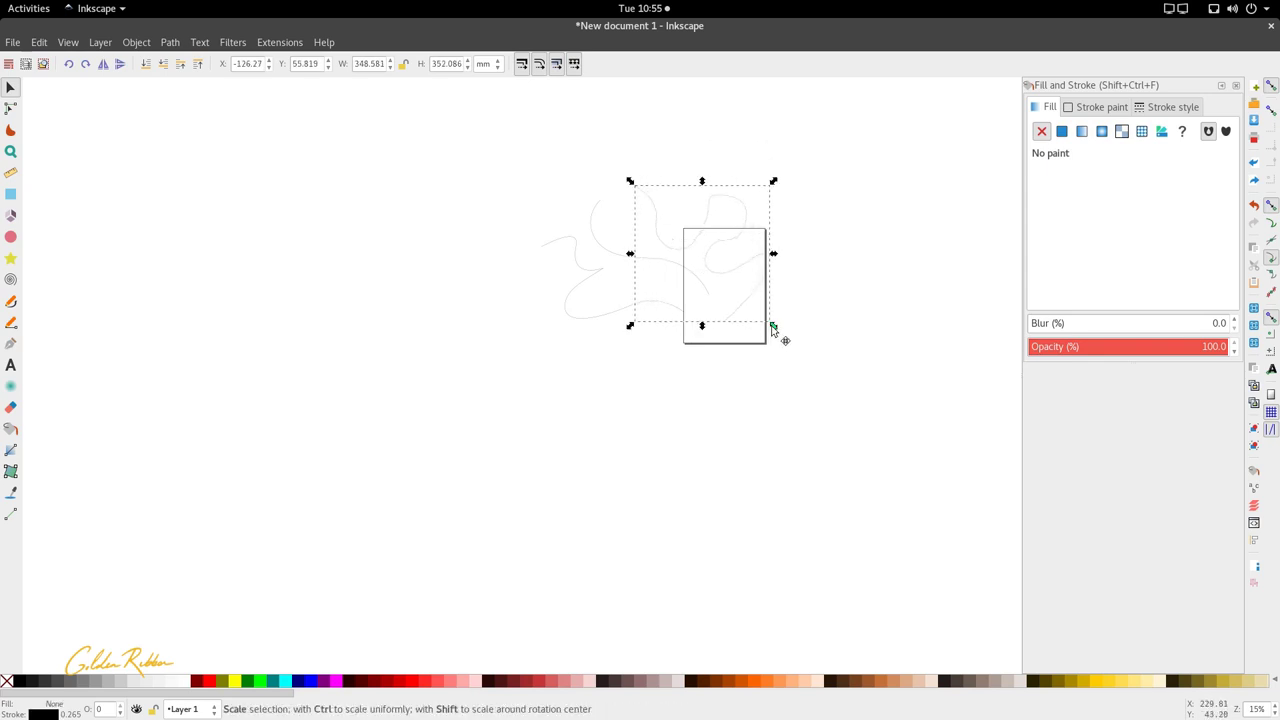
left_click_drag(775, 331, 757, 323)
scroll(409, 264, "up", 2)
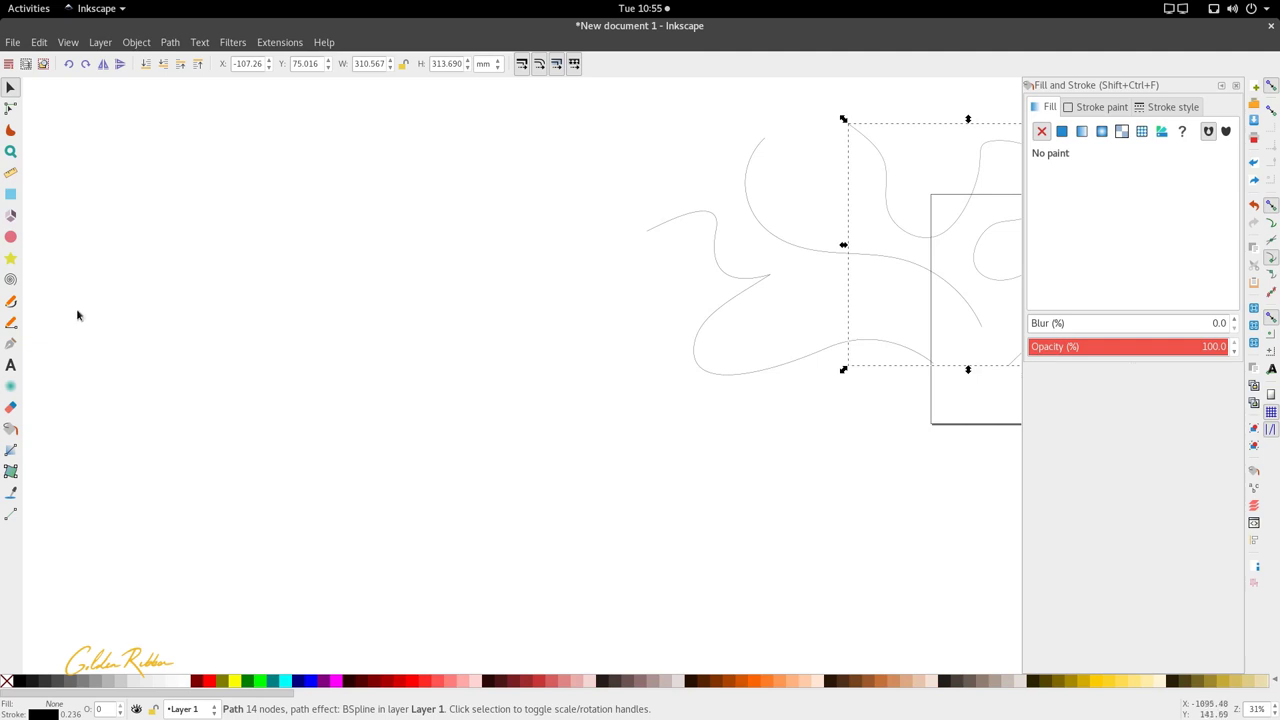
Step: Draw a nine-node zigzag path to the right of the page with the Pen tool in straight line segments mode
left_click(13, 321)
scroll(192, 310, "down", 2)
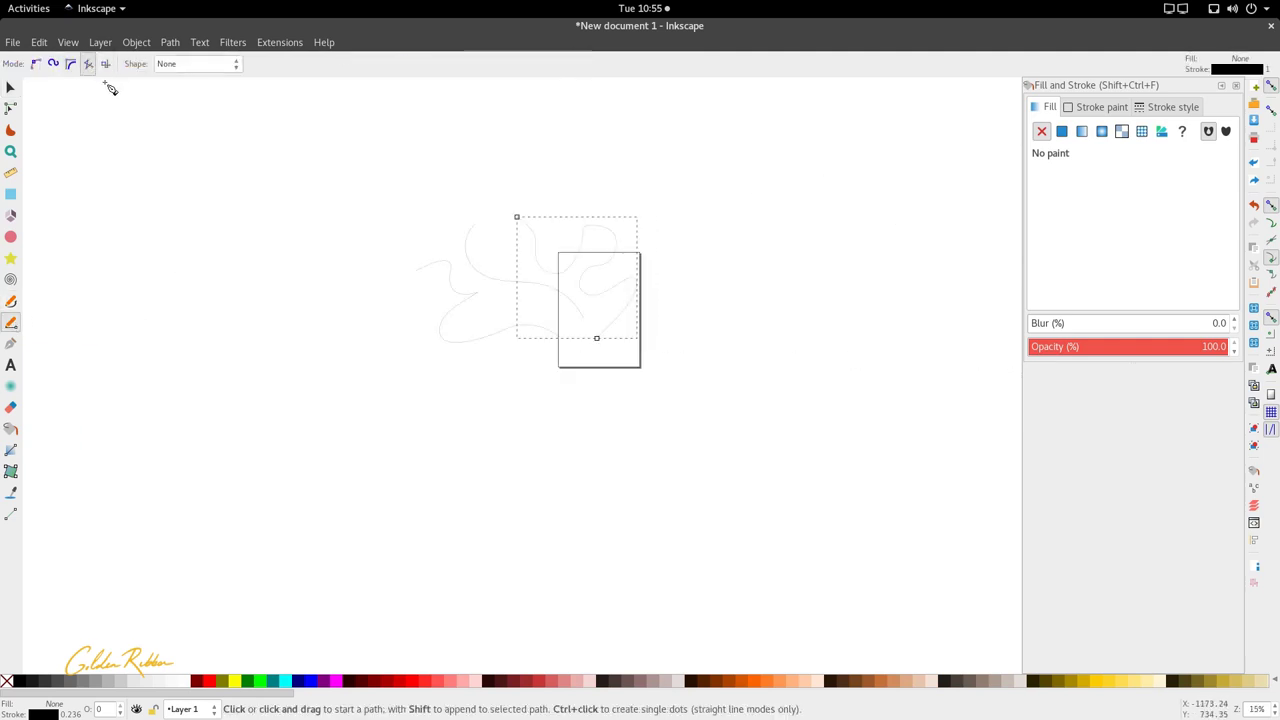
left_click(91, 74)
scroll(660, 240, "up", 4)
scroll(666, 209, "down", 3)
left_click(661, 192)
left_click(761, 213)
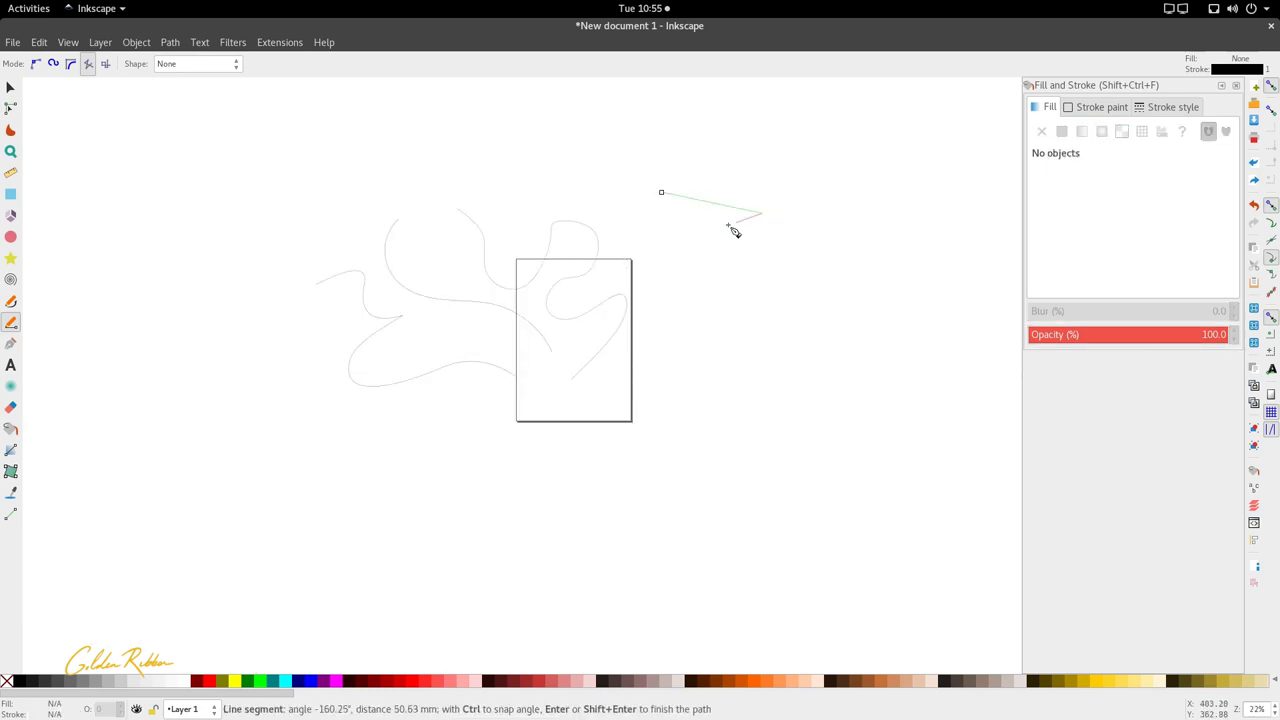
left_click(683, 292)
left_click(783, 328)
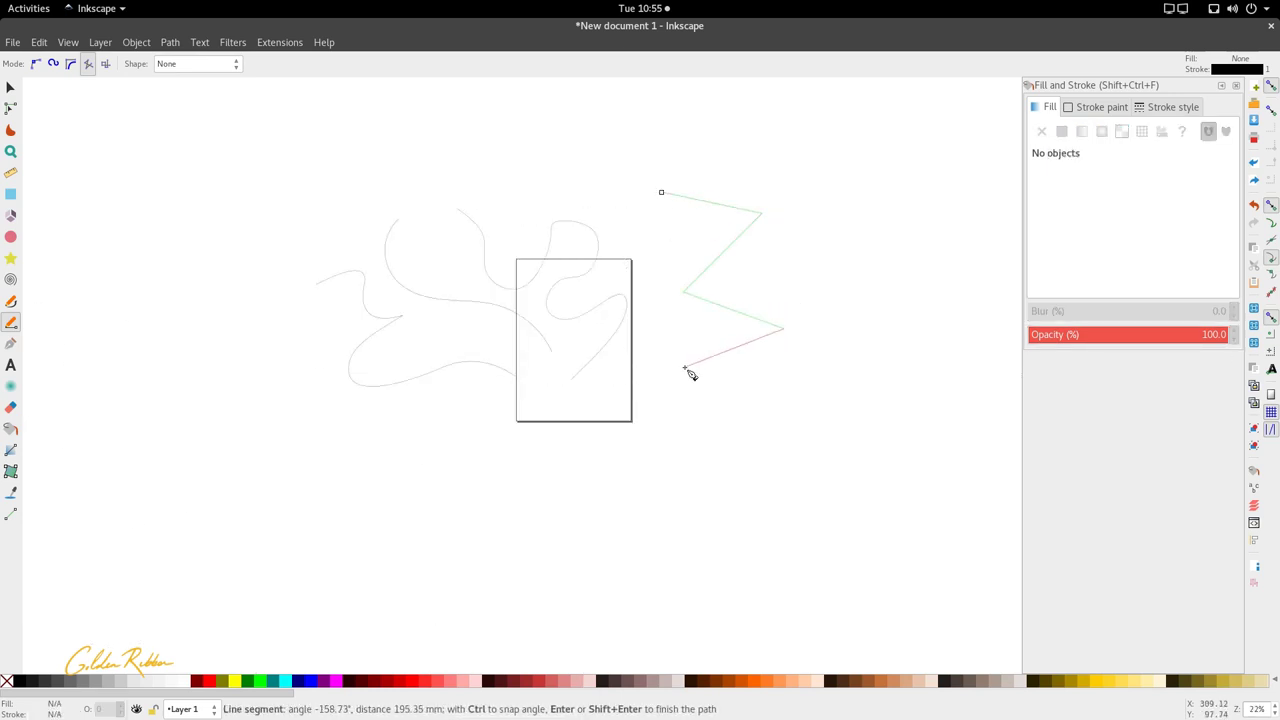
left_click(683, 367)
left_click(683, 410)
left_click(809, 377)
left_click(781, 457)
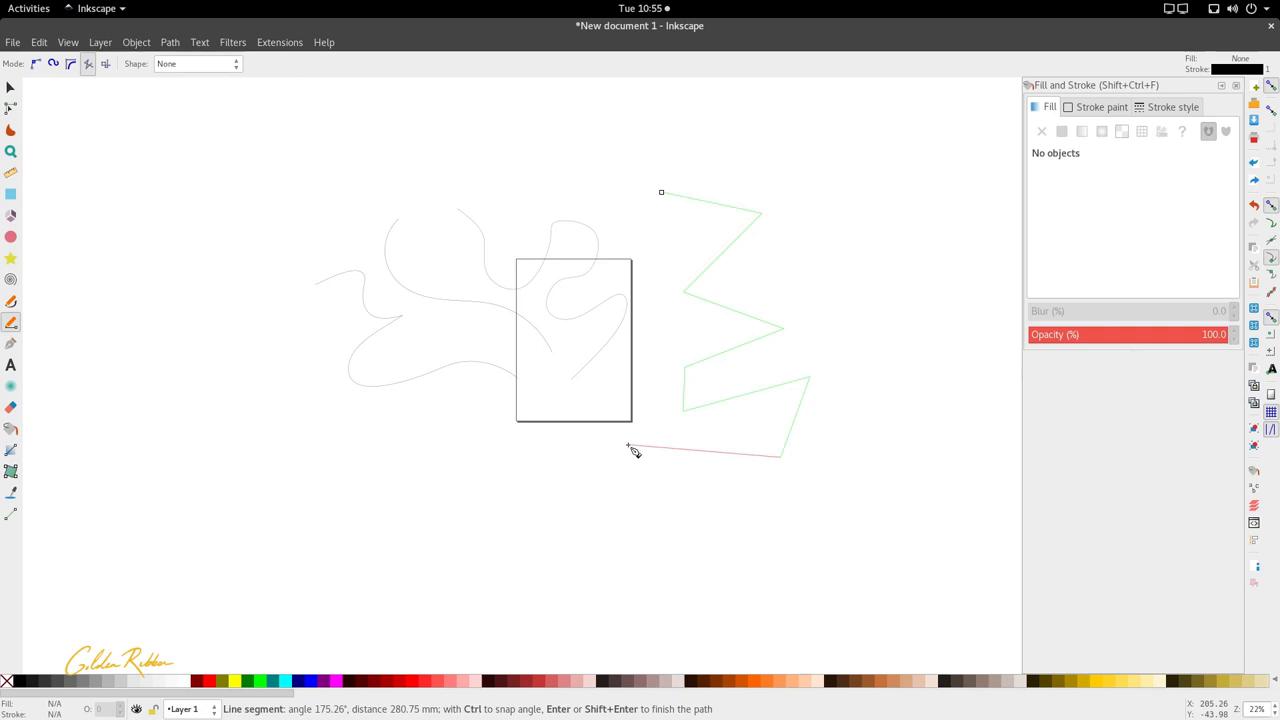
double_click(646, 457)
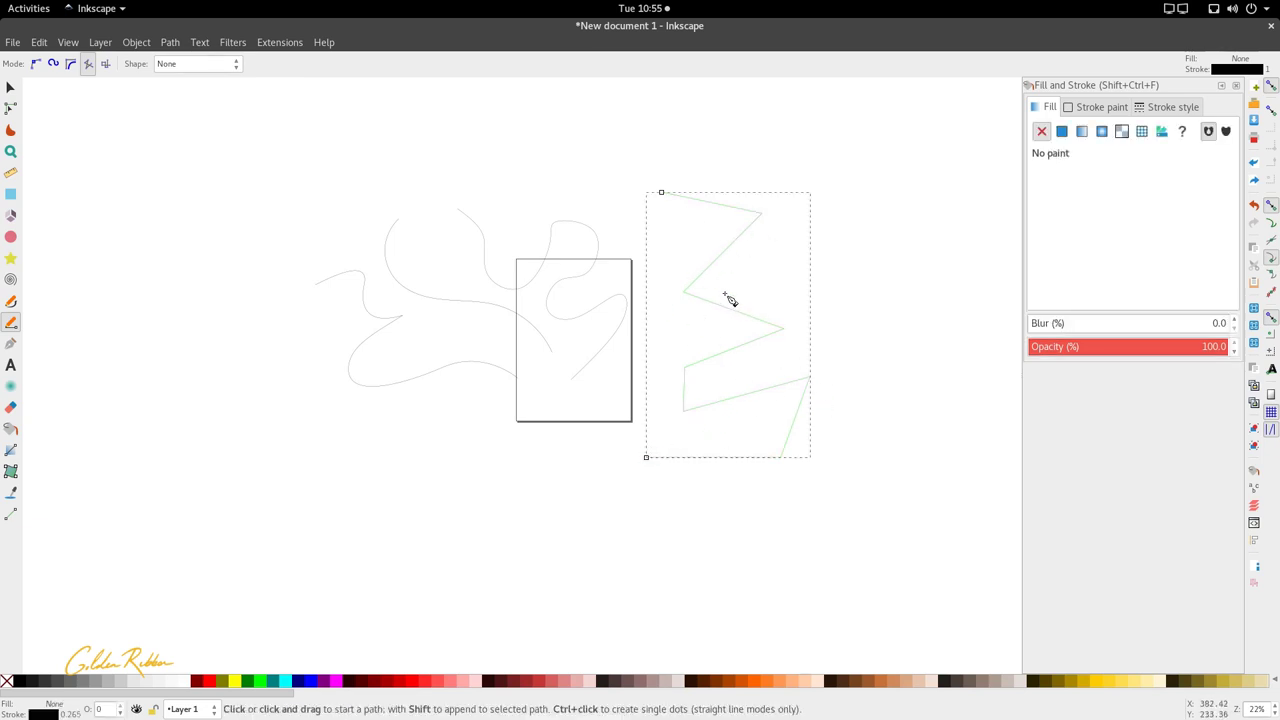
Step: Scale down the zigzag path and place it just beside the page's right edge
key("s")
left_click_drag(817, 466, 788, 416)
left_click_drag(755, 368, 655, 378)
Step: Set the stroke width of all four paths to 3 px
mouse_move(286, 457)
left_mouse_down()
mouse_move(354, 491)
mouse_move(829, 180)
left_mouse_up()
left_click(1180, 107)
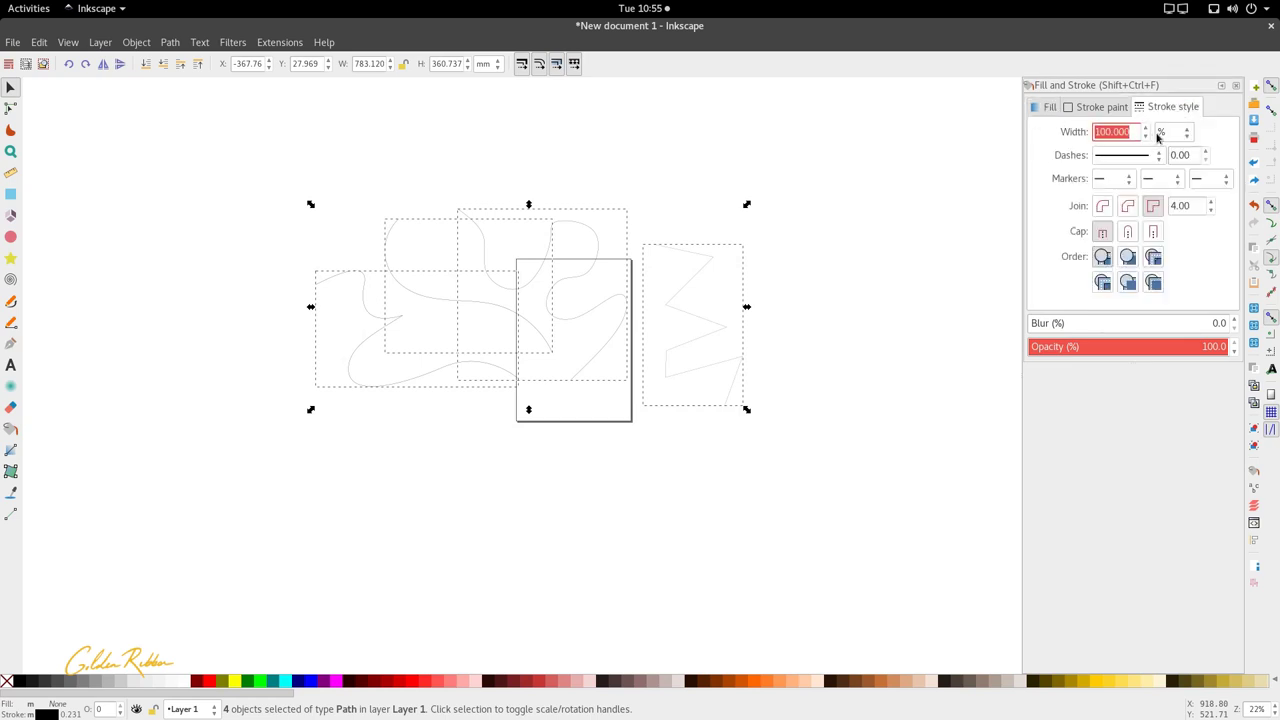
left_click(1157, 137)
left_click(1172, 121)
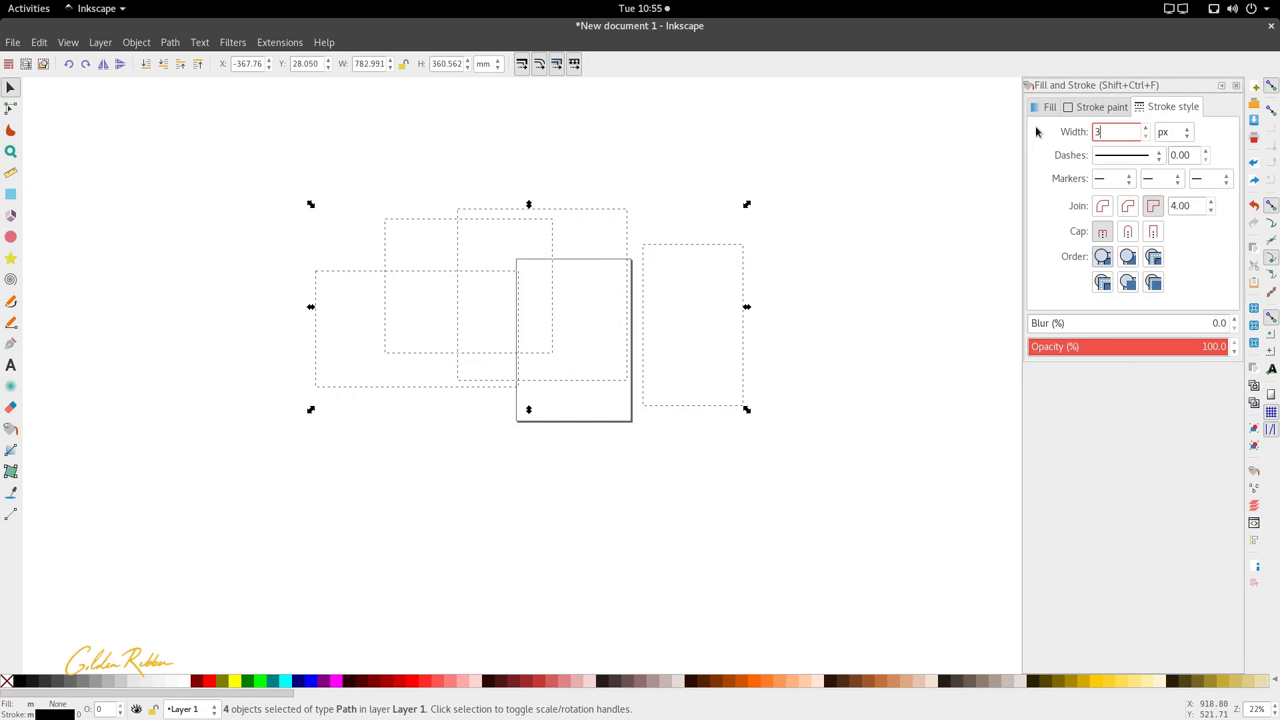
type("3")
key("Return")
left_click(815, 257)
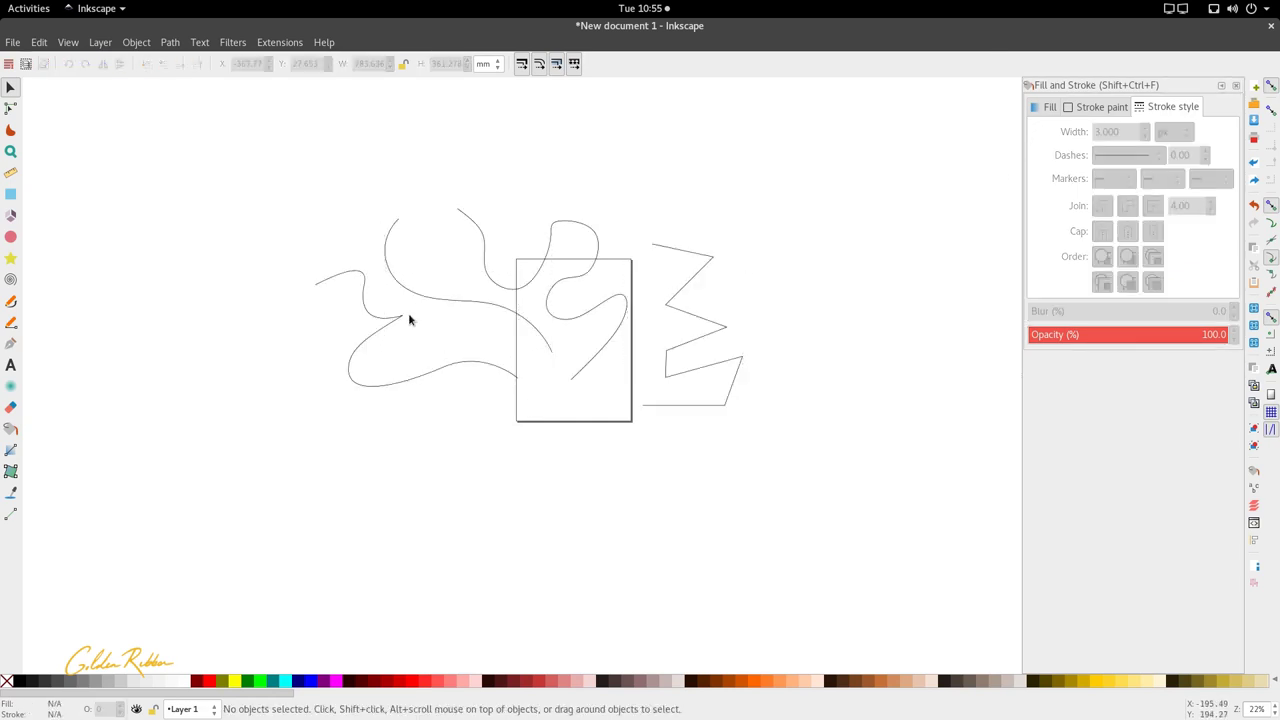
Step: Draw a stepped path of five horizontal and vertical segments right of the zigzag with the Pen tool in paraxial mode
left_click(11, 322)
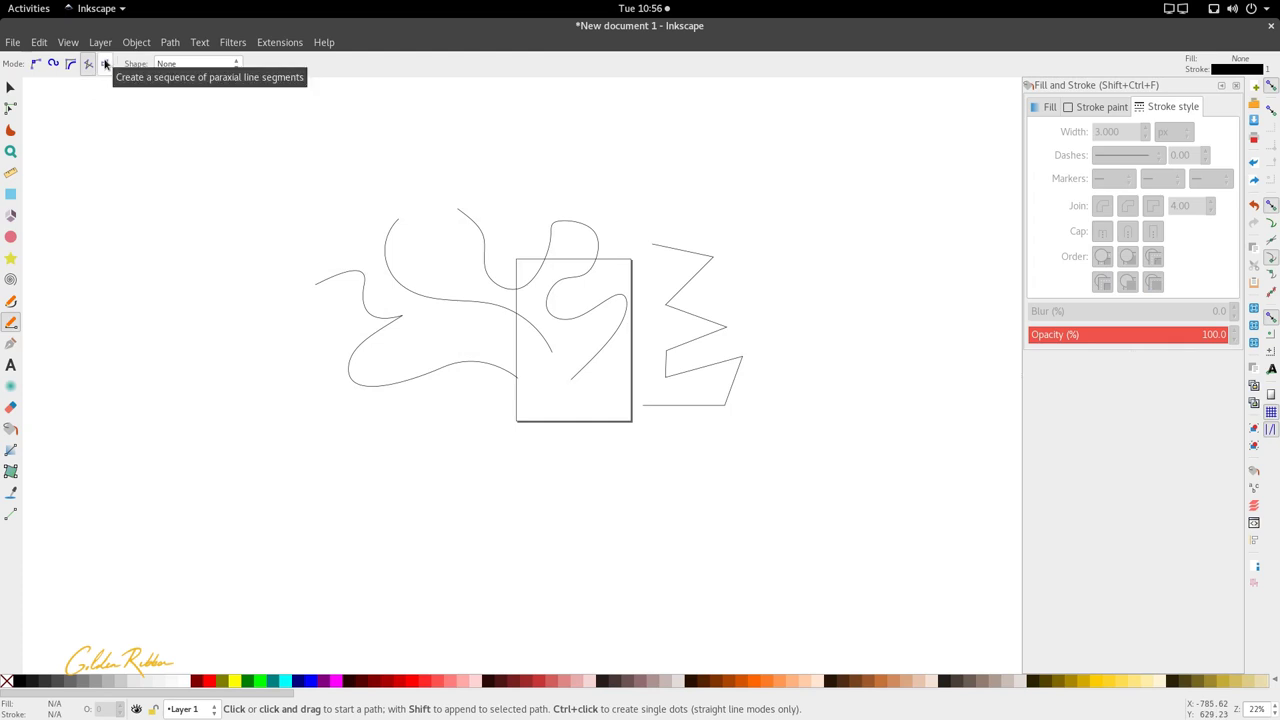
left_click(105, 64)
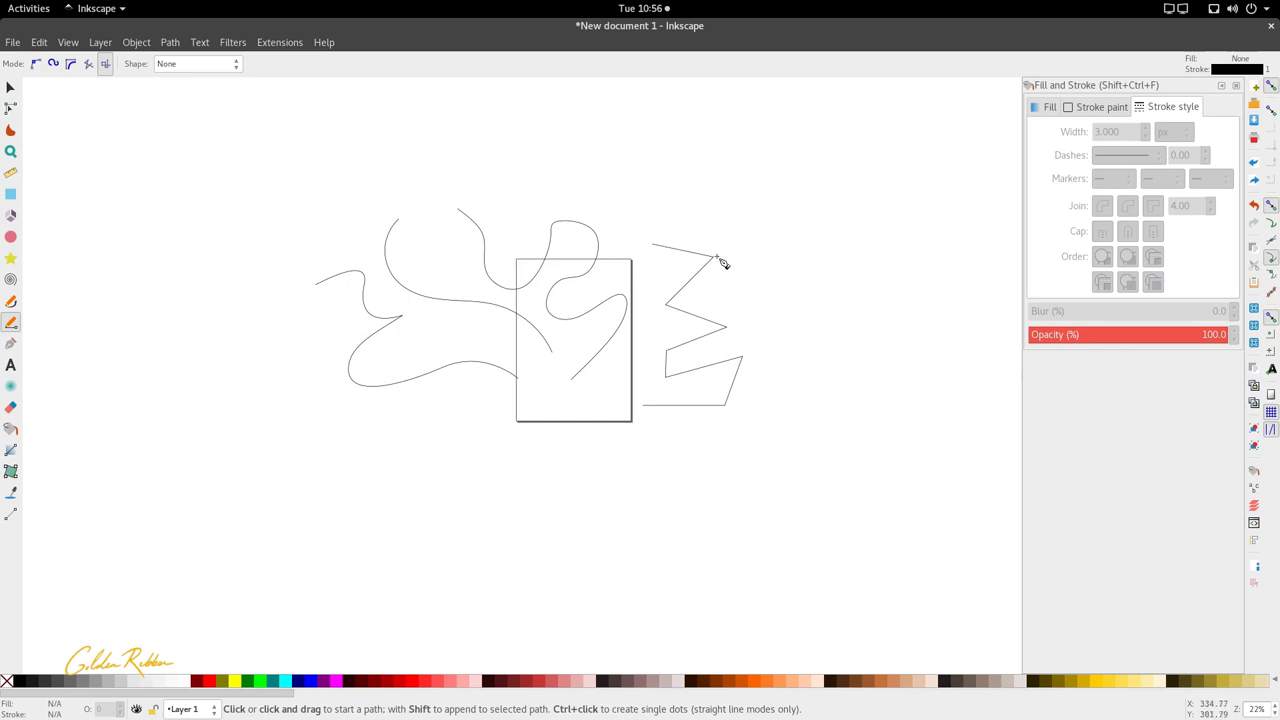
left_click(772, 240)
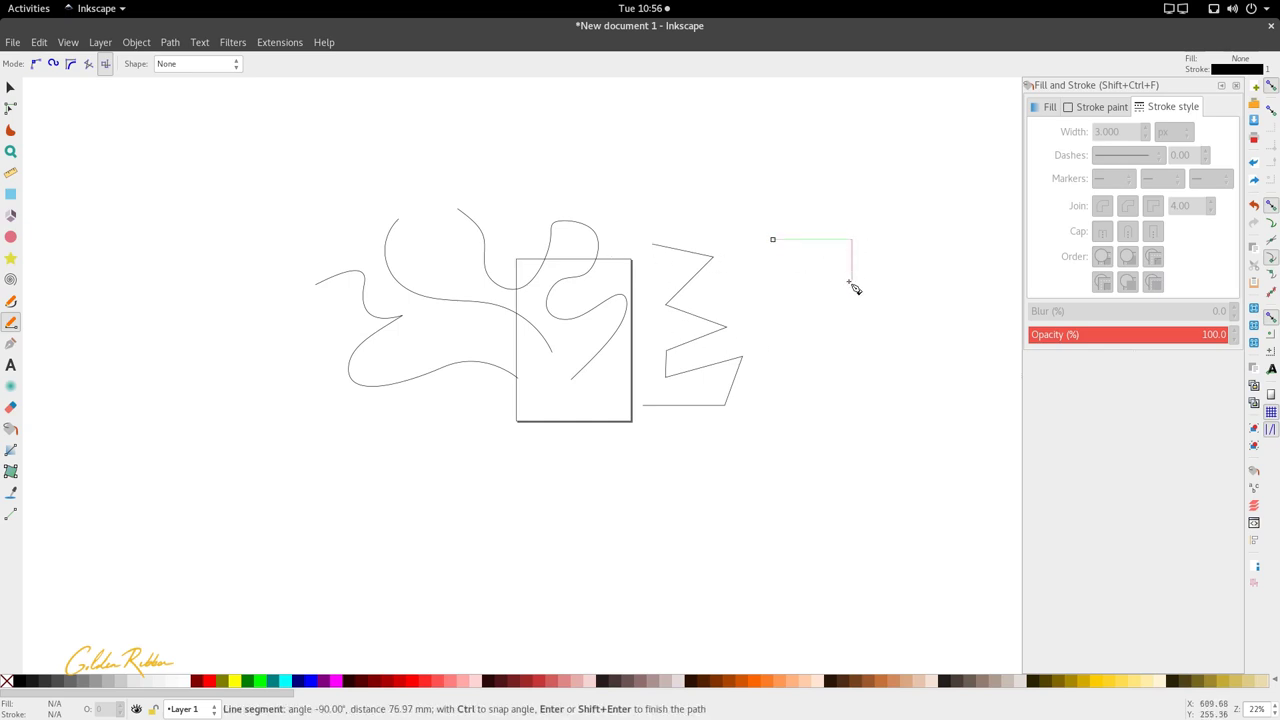
left_click(852, 282)
left_click(762, 282)
left_click(762, 336)
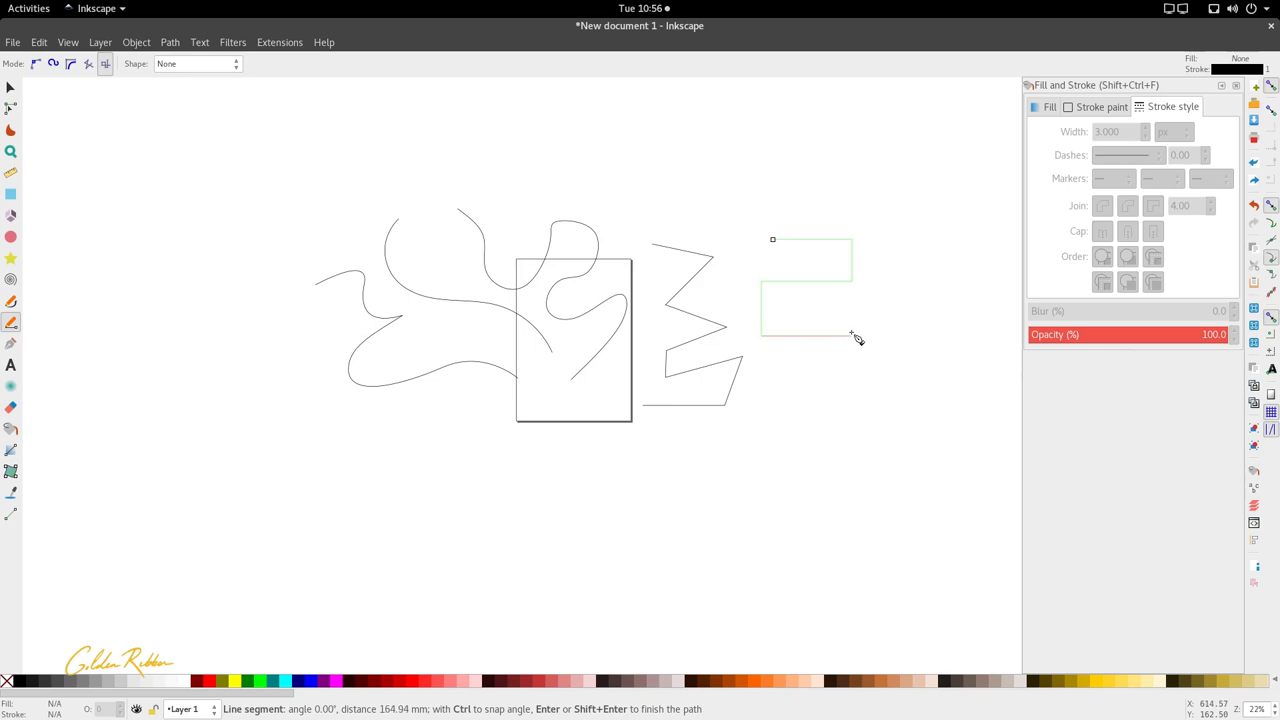
double_click(880, 335)
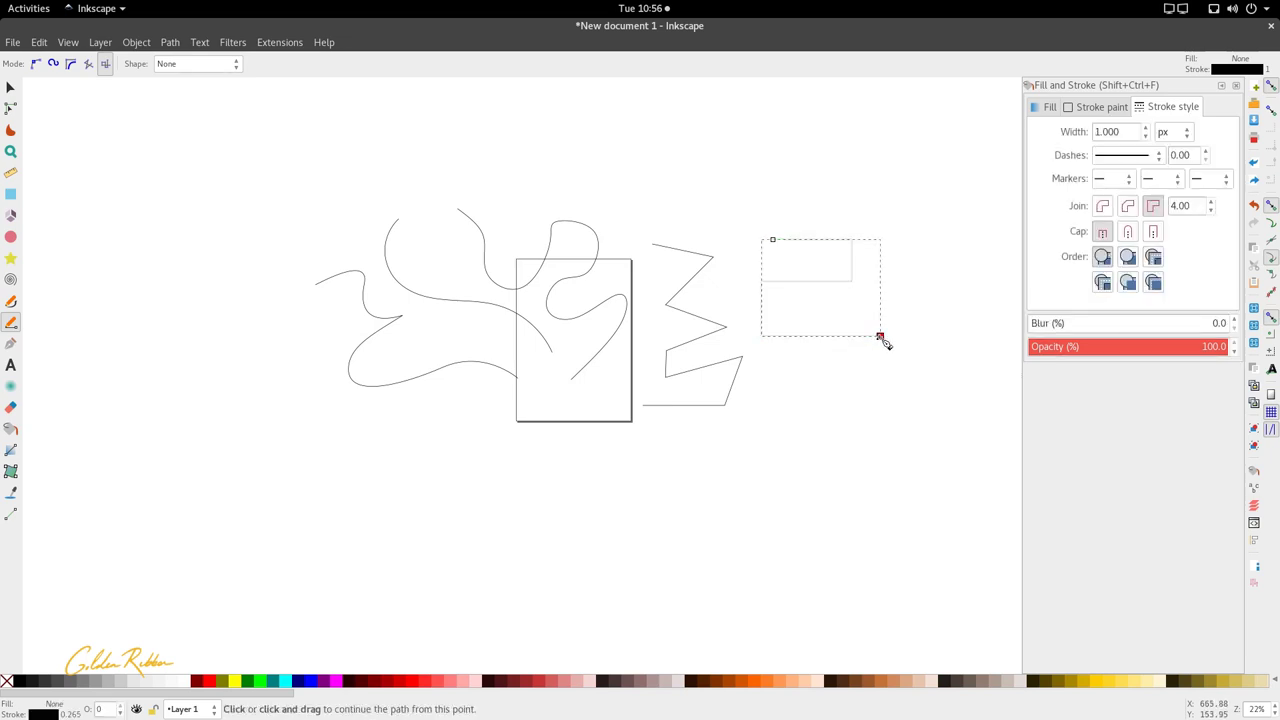
Step: Extend the stepped path from its lower end with three more paraxial segments, making it about 218 mm wide and 351 mm tall
left_click(880, 335)
left_click(881, 377)
left_click(820, 377)
double_click(819, 430)
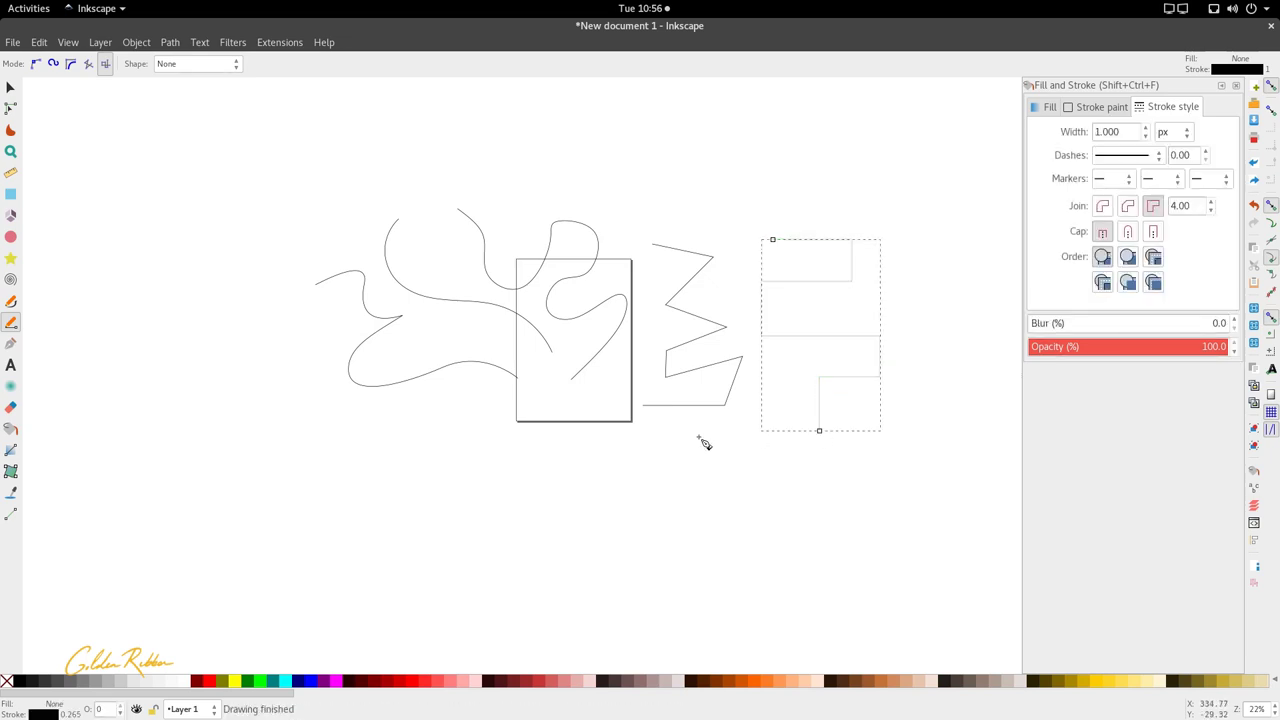
Step: Set the stepped path's stroke width to 3 px
key("s")
triple_click(1107, 132)
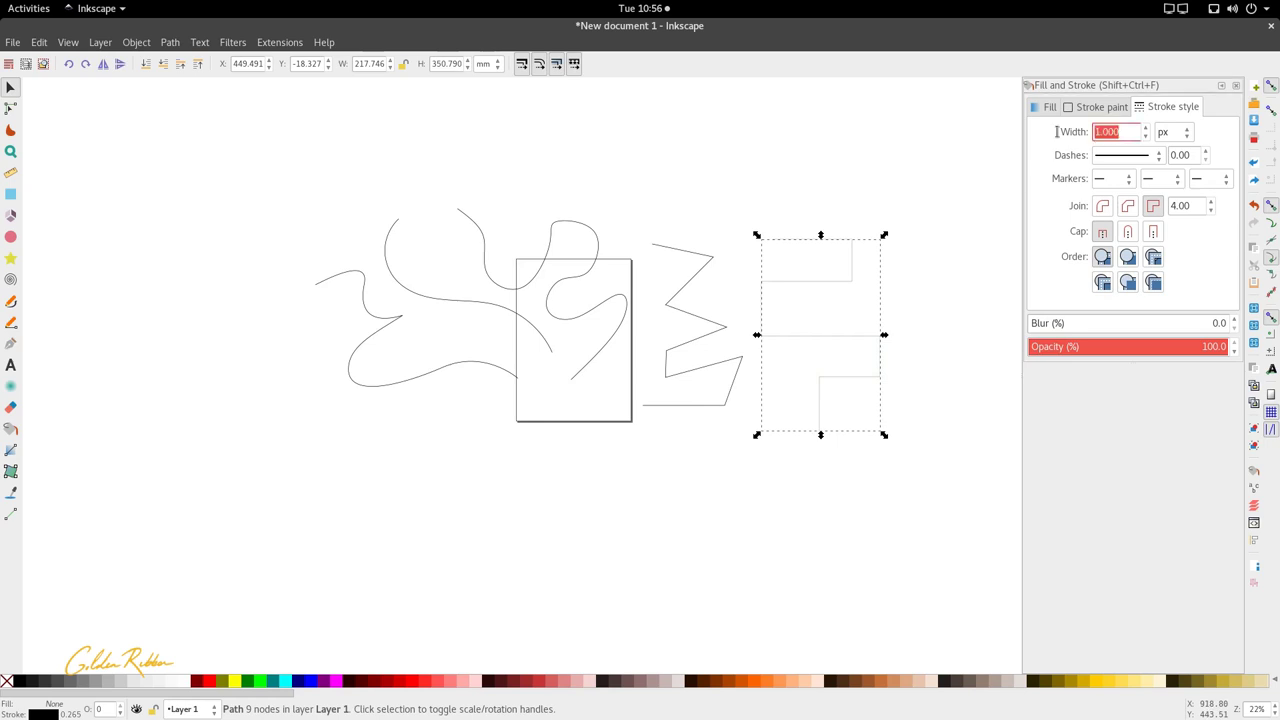
type("3")
key("Return")
left_click(894, 300)
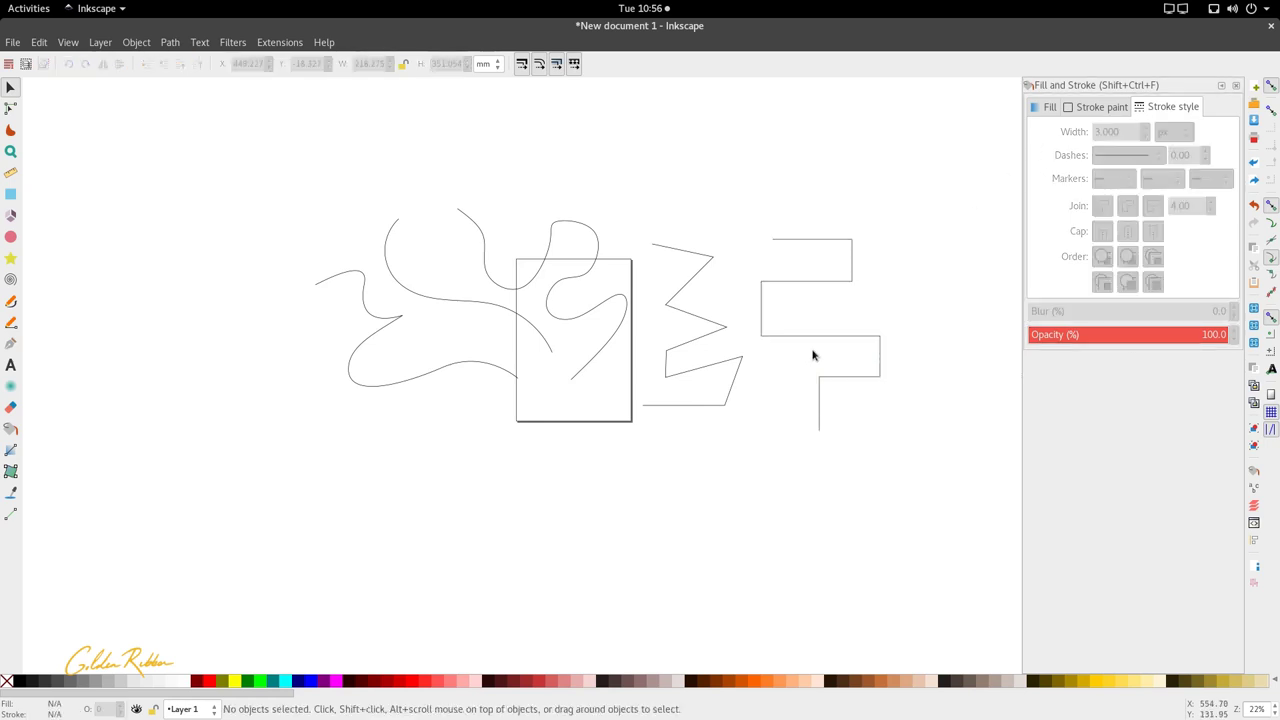
Step: Edit the BSpline curve's nodes, shifting the control node near the page's left edge to about X 6.2, Y 221.6 mm
left_click(812, 338)
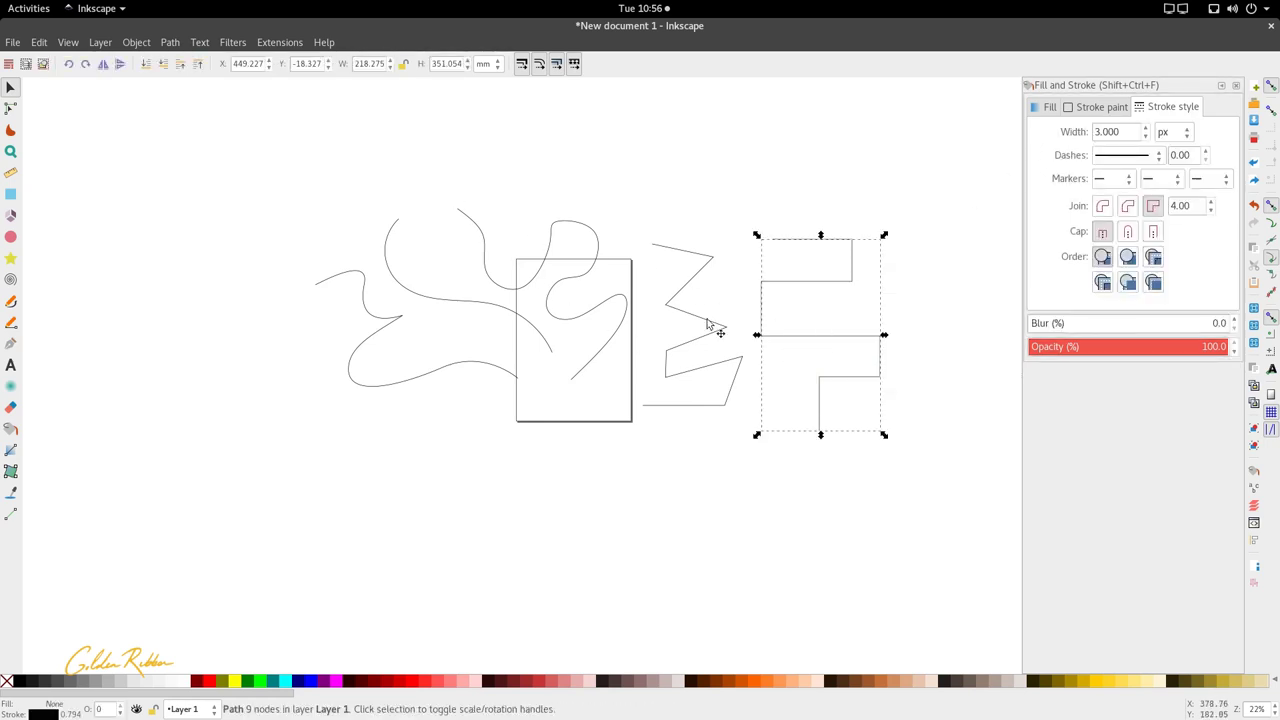
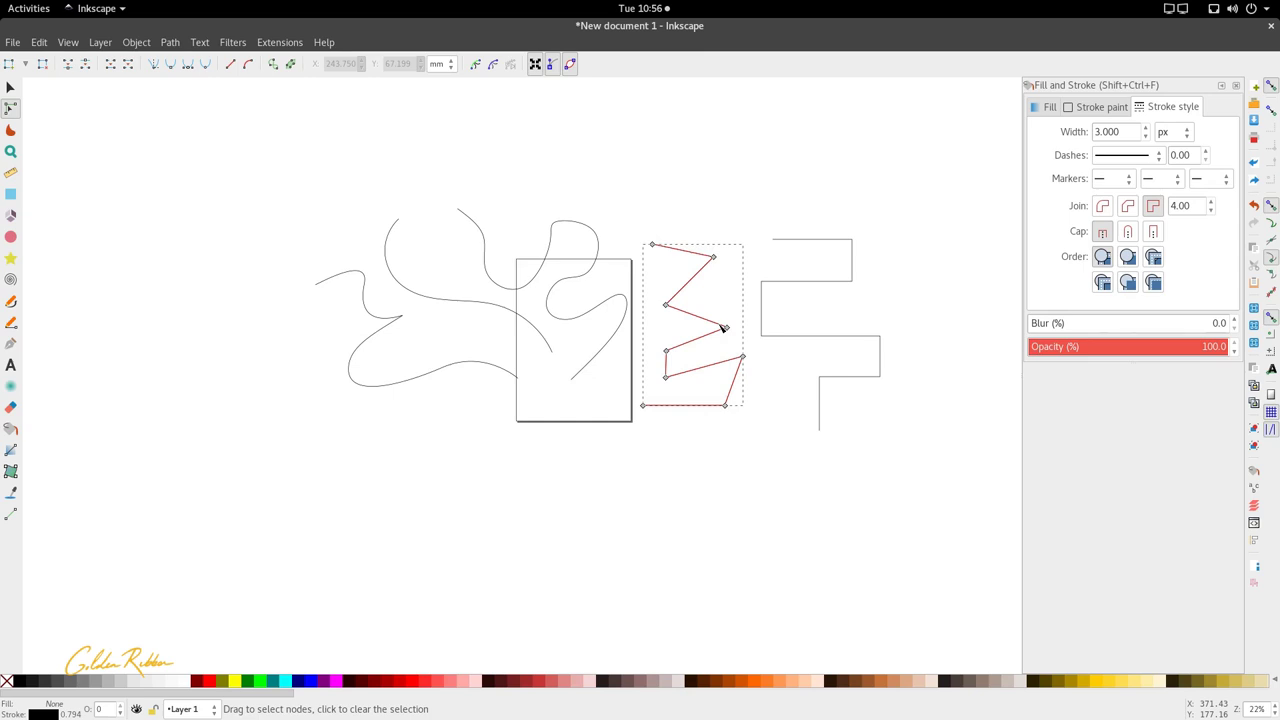
left_click(604, 353)
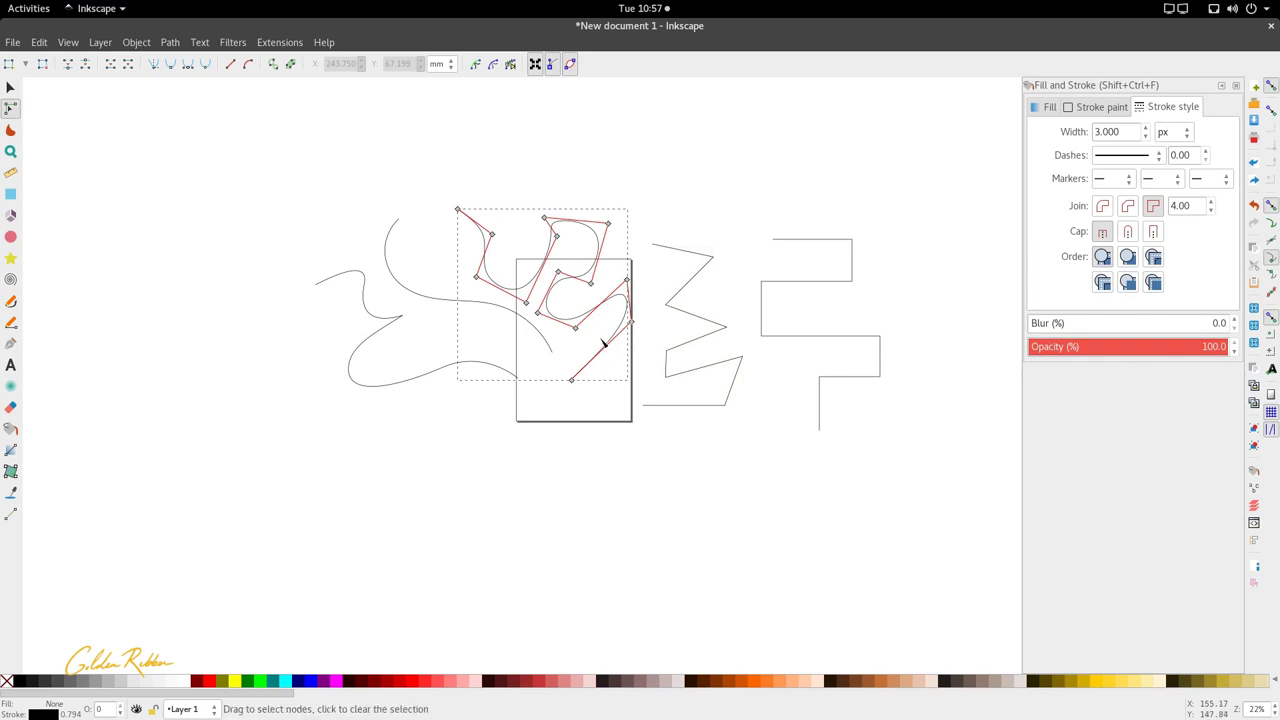
left_click(578, 330)
left_click_drag(578, 330, 577, 335)
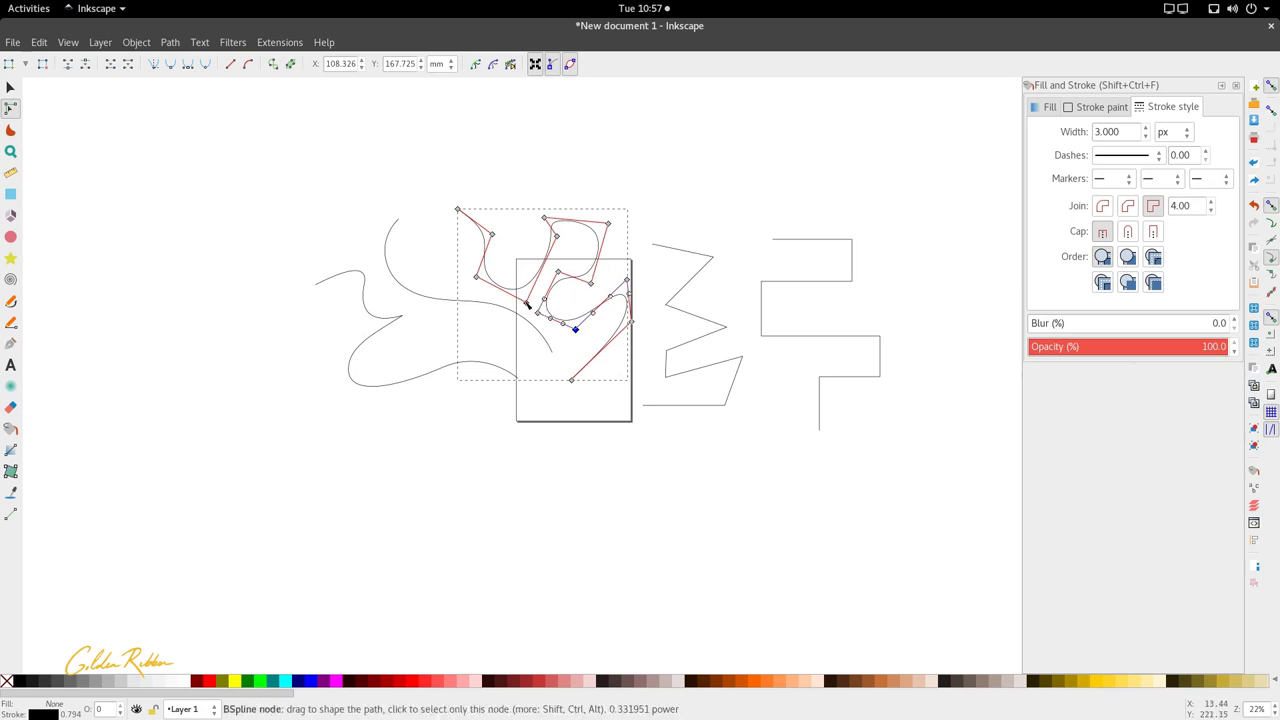
left_click_drag(527, 304, 520, 302)
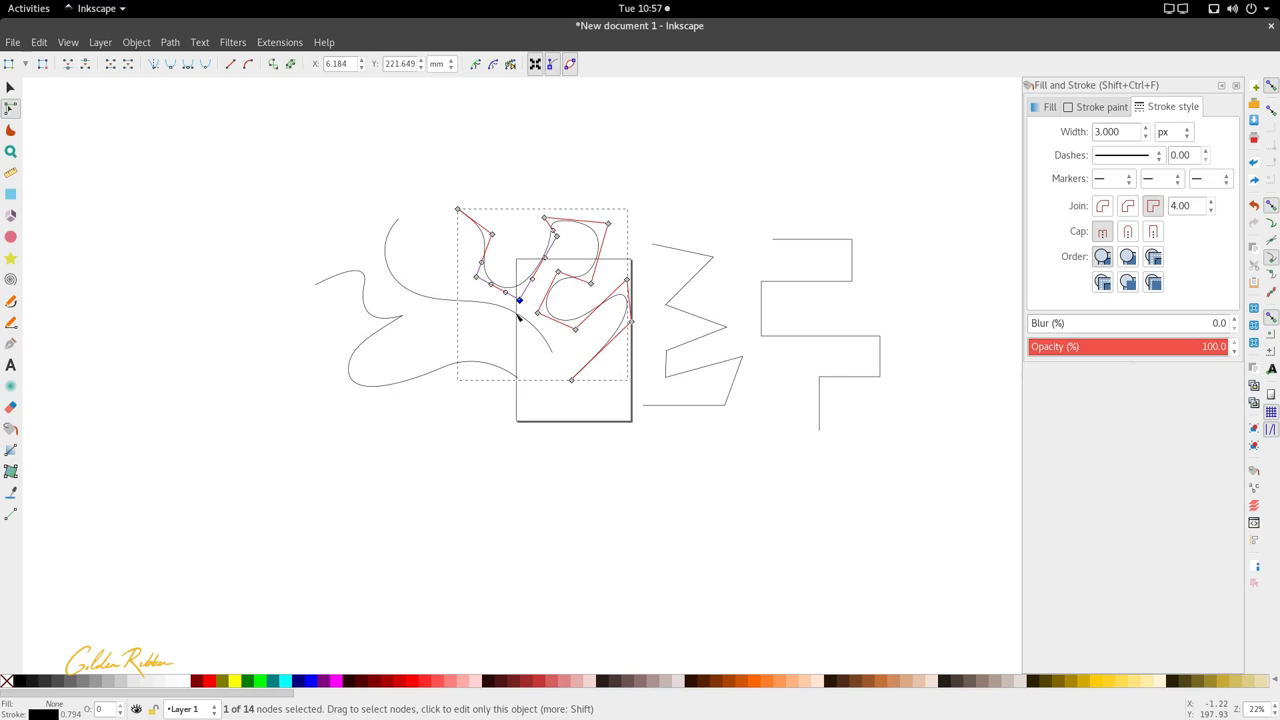
Step: Show the nodes of the smooth S-shaped curve and of the leftmost curve to compare how each path is edited
left_click(489, 366)
left_click(494, 305)
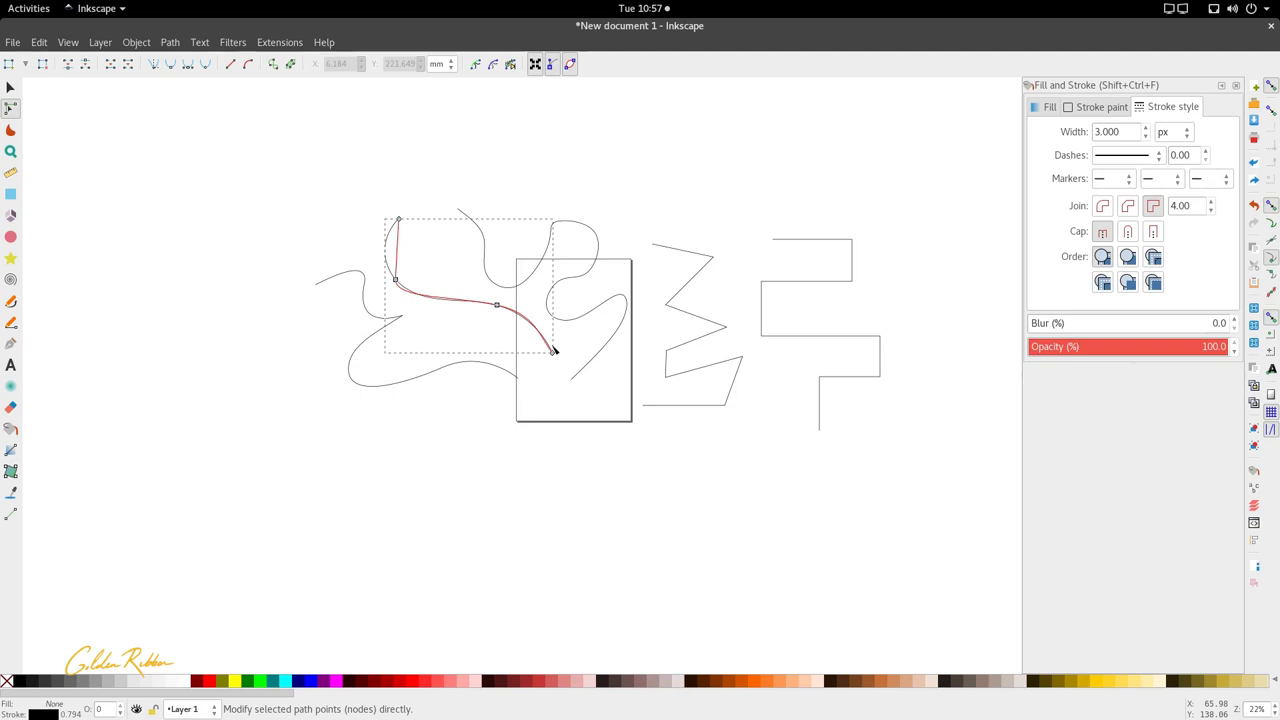
left_click(426, 389)
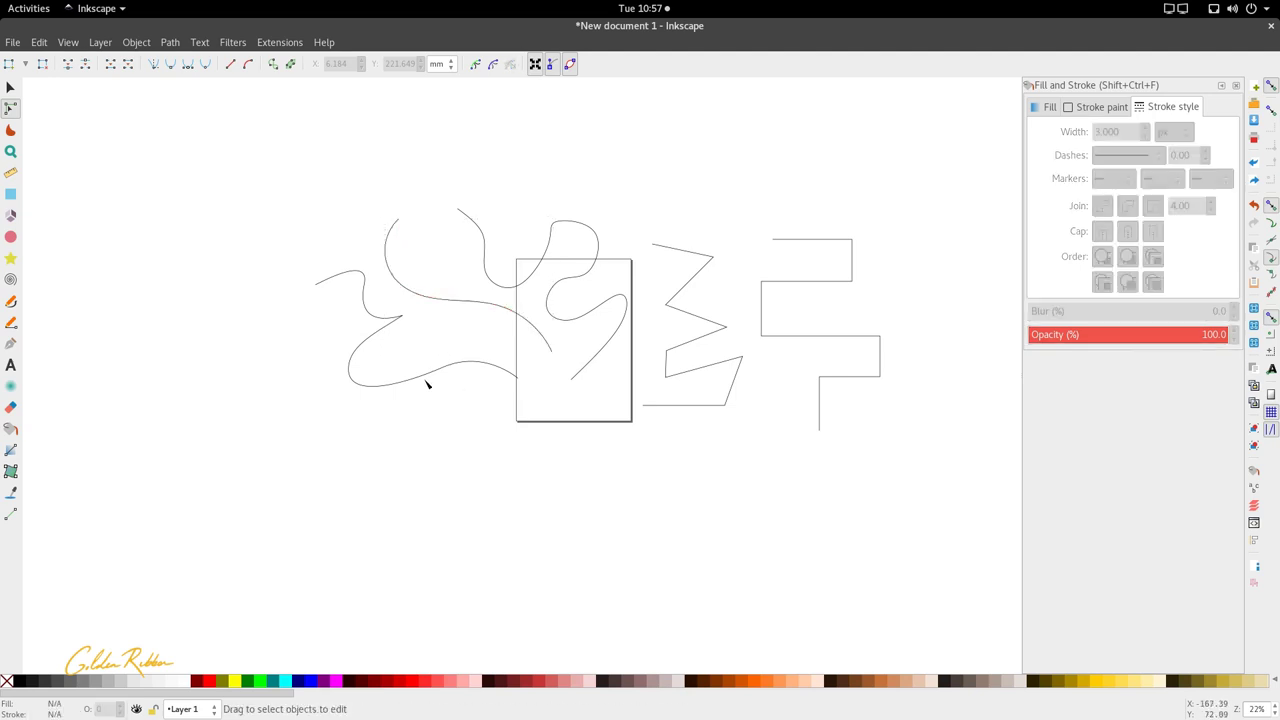
left_click(425, 381)
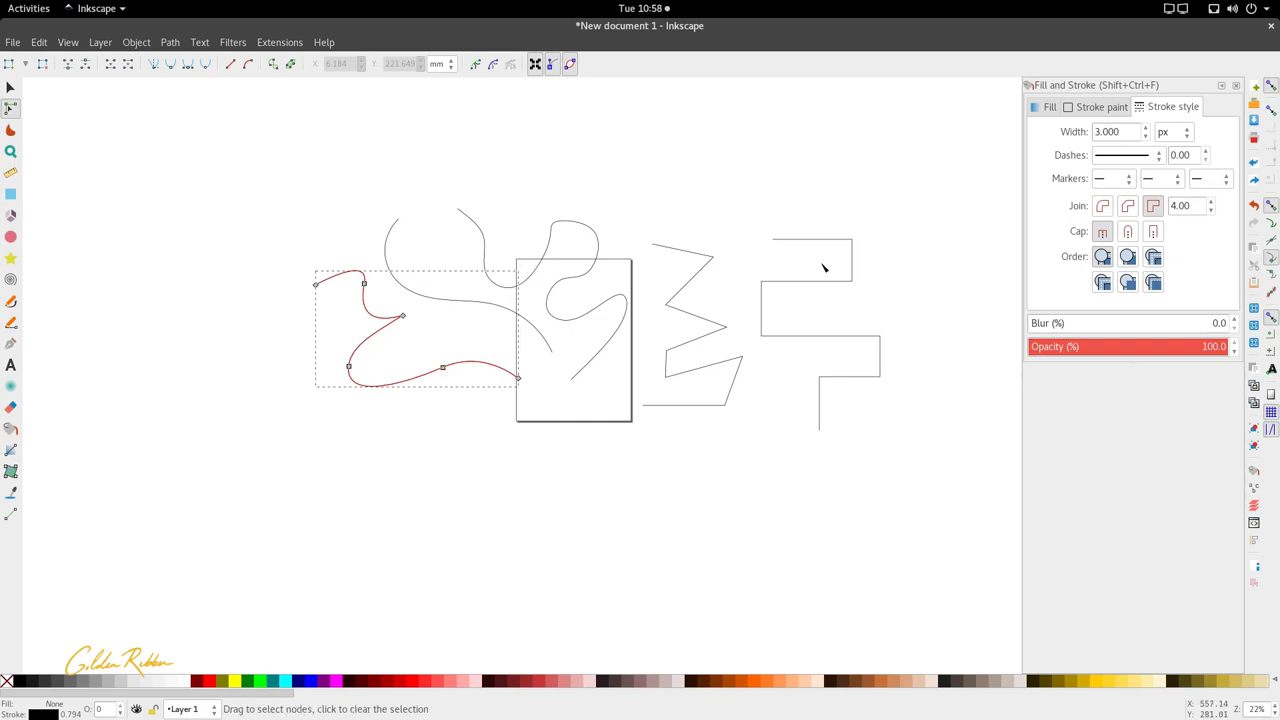
Step: Delete all five drawn paths from the canvas
key("s")
left_click_drag(908, 196, 237, 475)
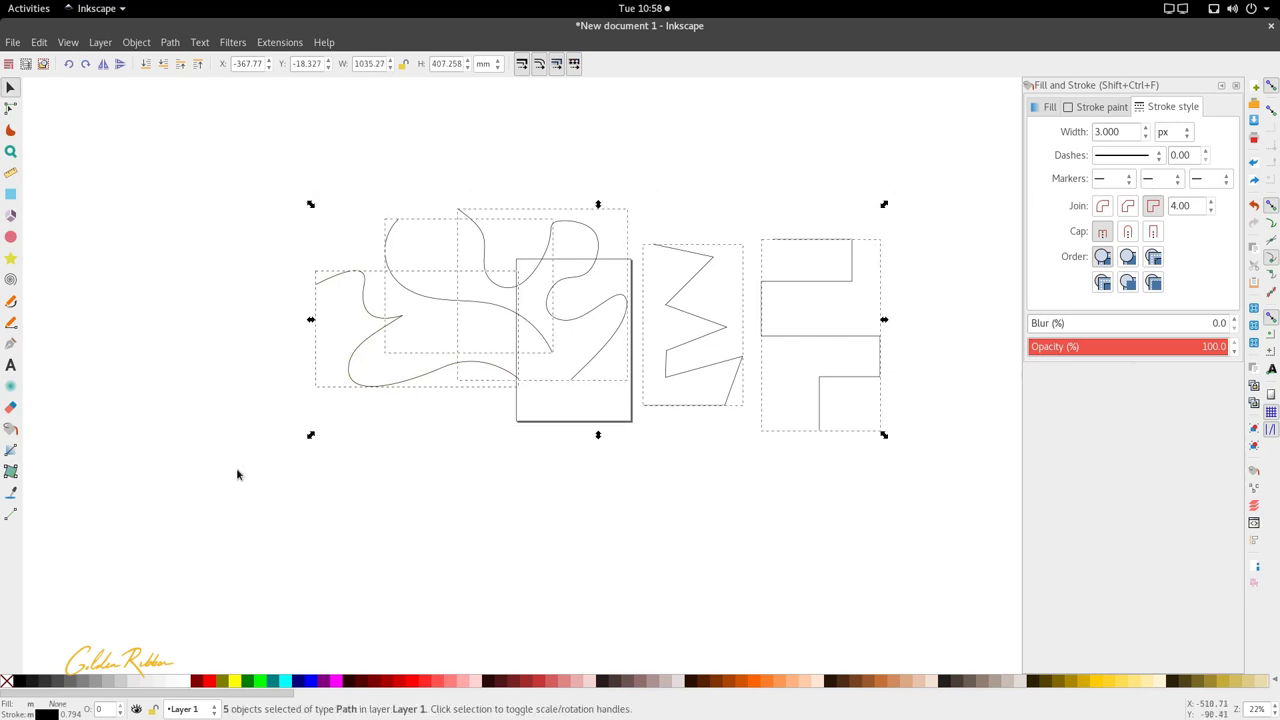
key("Delete")
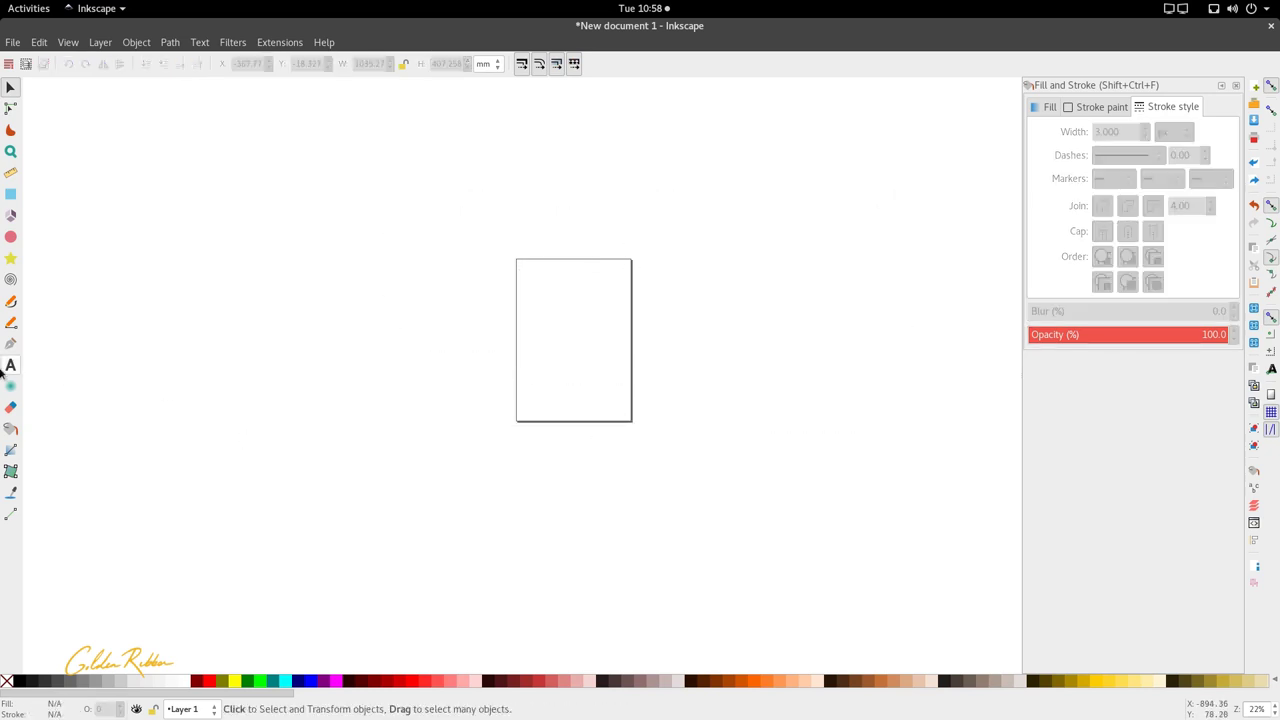
Step: Draw a flat ellipse with radii of about 155 by 38 mm over the page's upper edge and a rectangle left of the page
left_click(11, 237)
mouse_move(497, 223)
left_mouse_down()
mouse_move(641, 270)
mouse_move(668, 266)
left_mouse_up()
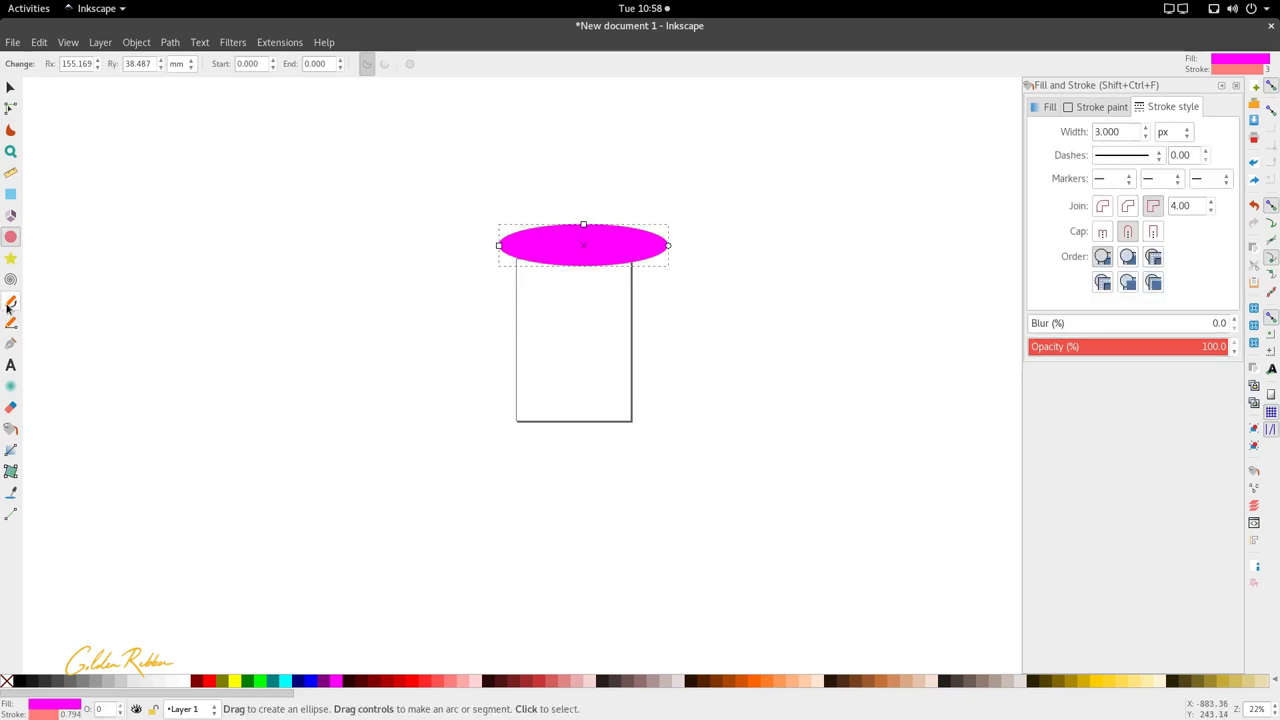
left_click(11, 193)
left_click_drag(270, 312, 452, 412)
Step: Turn the rectangle into a triangle by adding a midpoint node on its right side, deleting both right corner nodes, and straightening all segments
key("s")
key("n")
left_click_drag(471, 288, 440, 425)
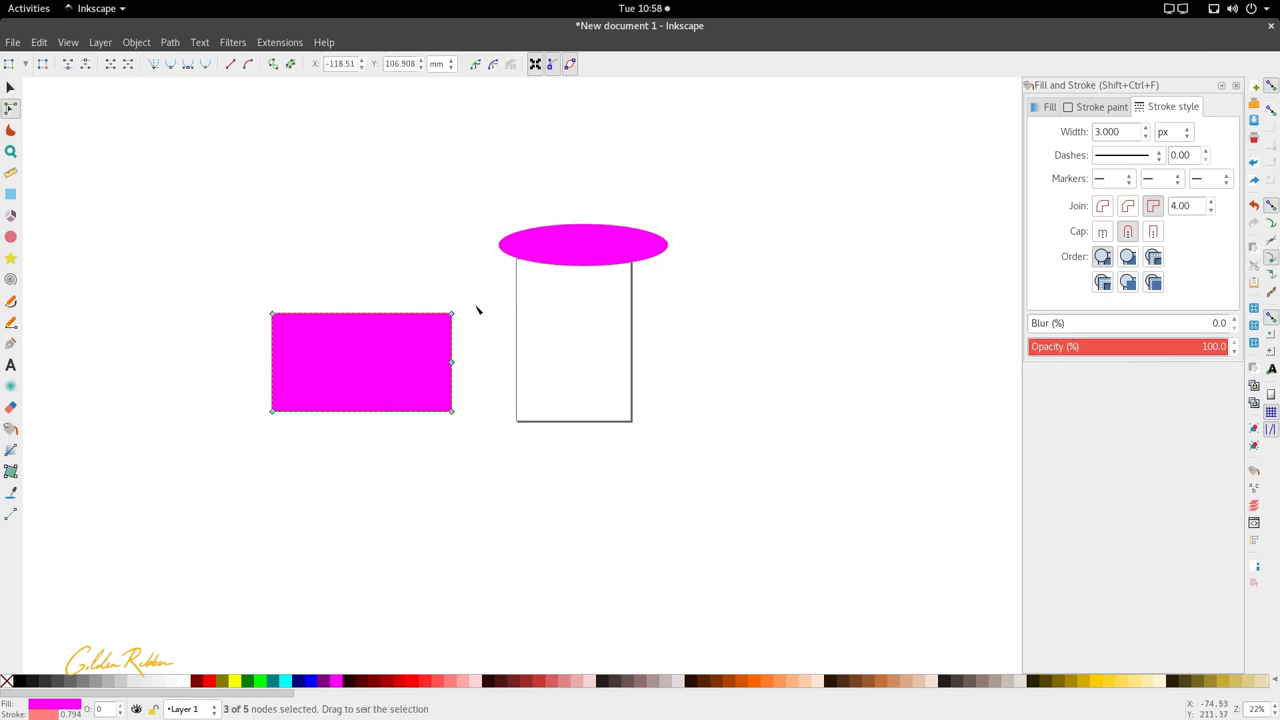
left_click(489, 334)
left_click_drag(489, 334, 491, 449)
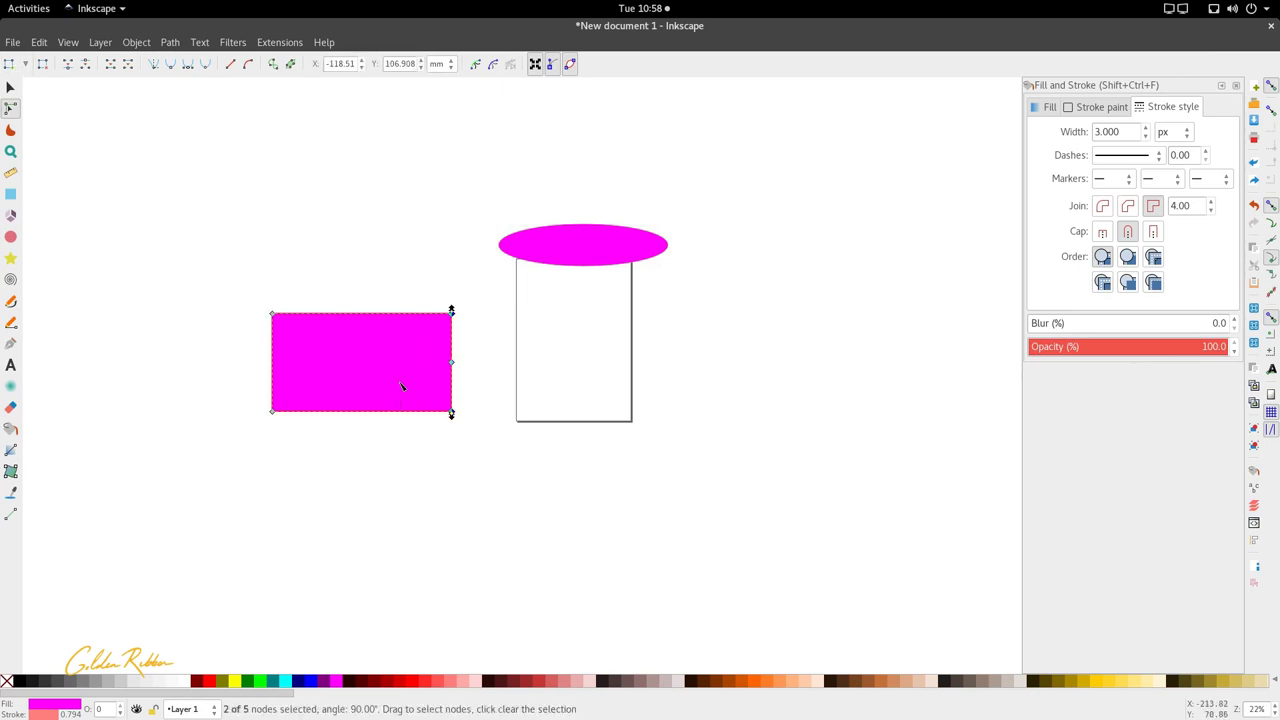
key("Delete")
left_click_drag(151, 266, 497, 497)
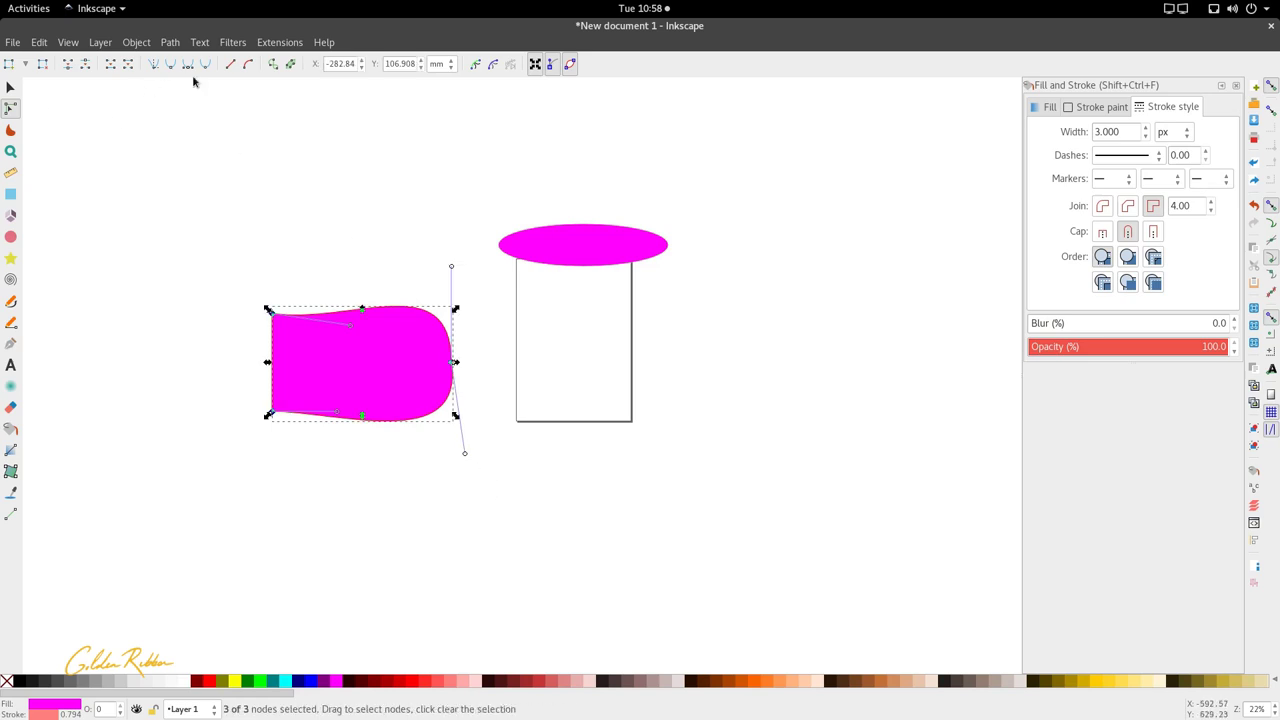
left_click(230, 63)
key("Escape")
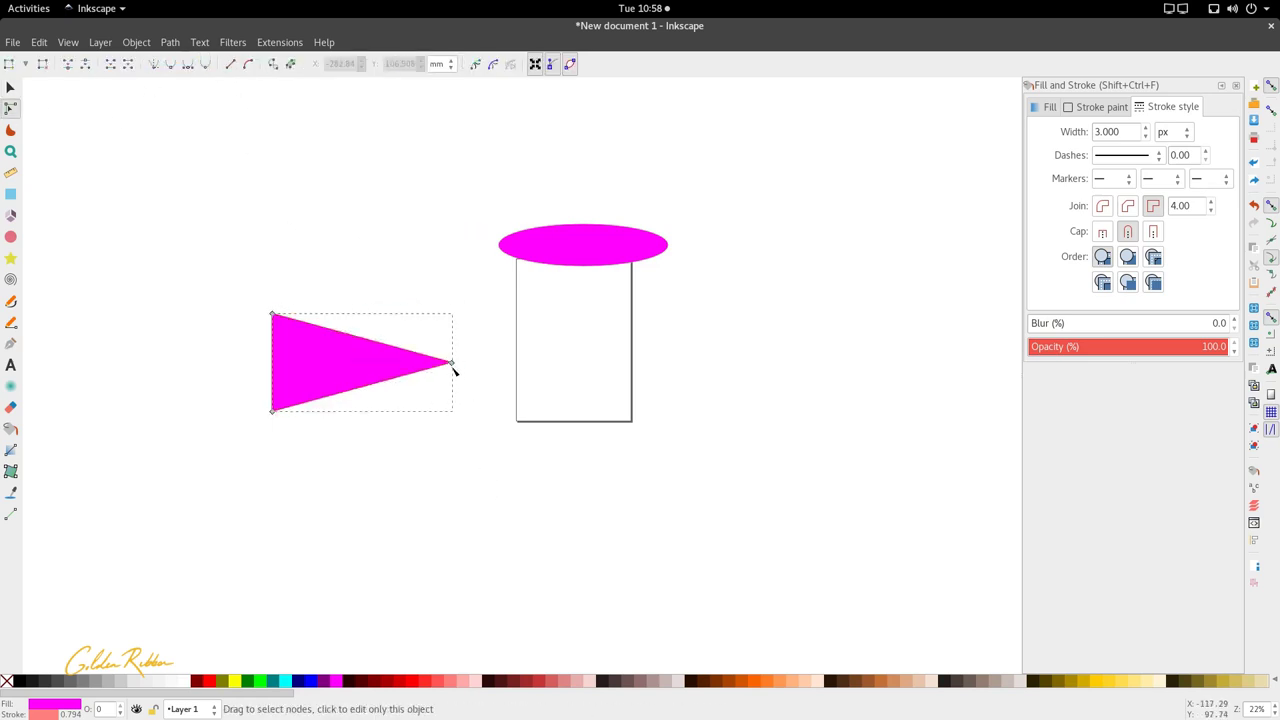
Step: Stretch the triangle's tip far to the right, making it about 1059 mm wide, and move the shape lower on the canvas
left_click_drag(456, 370, 851, 363)
key("ctrl+z")
key("s")
left_click_drag(706, 371, 786, 512)
Step: Duplicate the long triangle, flip the copy horizontally, and arrange the two triangles one above the other
key("ctrl+d")
left_click(102, 63)
left_click(582, 316)
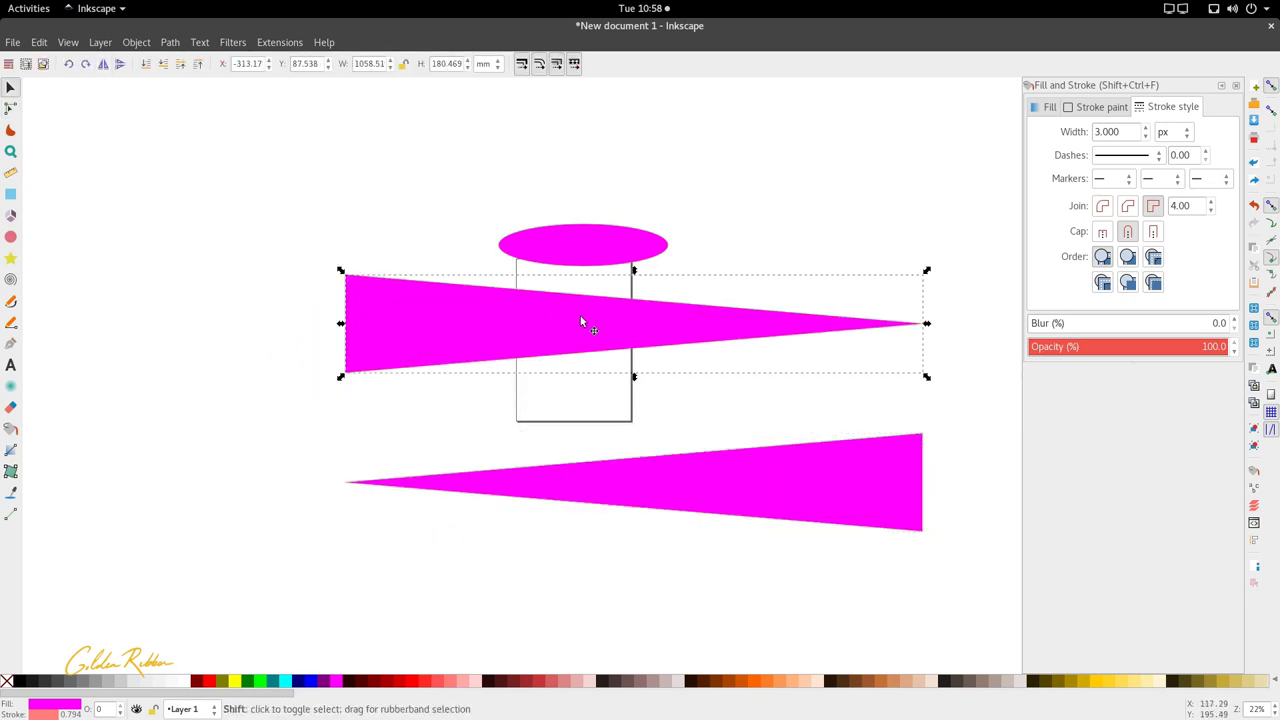
Step: Scale both triangles down together to about 510 mm wide and 87 mm high each, place them below the ellipse, and nudge the ellipse upward
left_click(797, 485, "shift")
left_click_drag(927, 537, 678, 387)
left_click(690, 412)
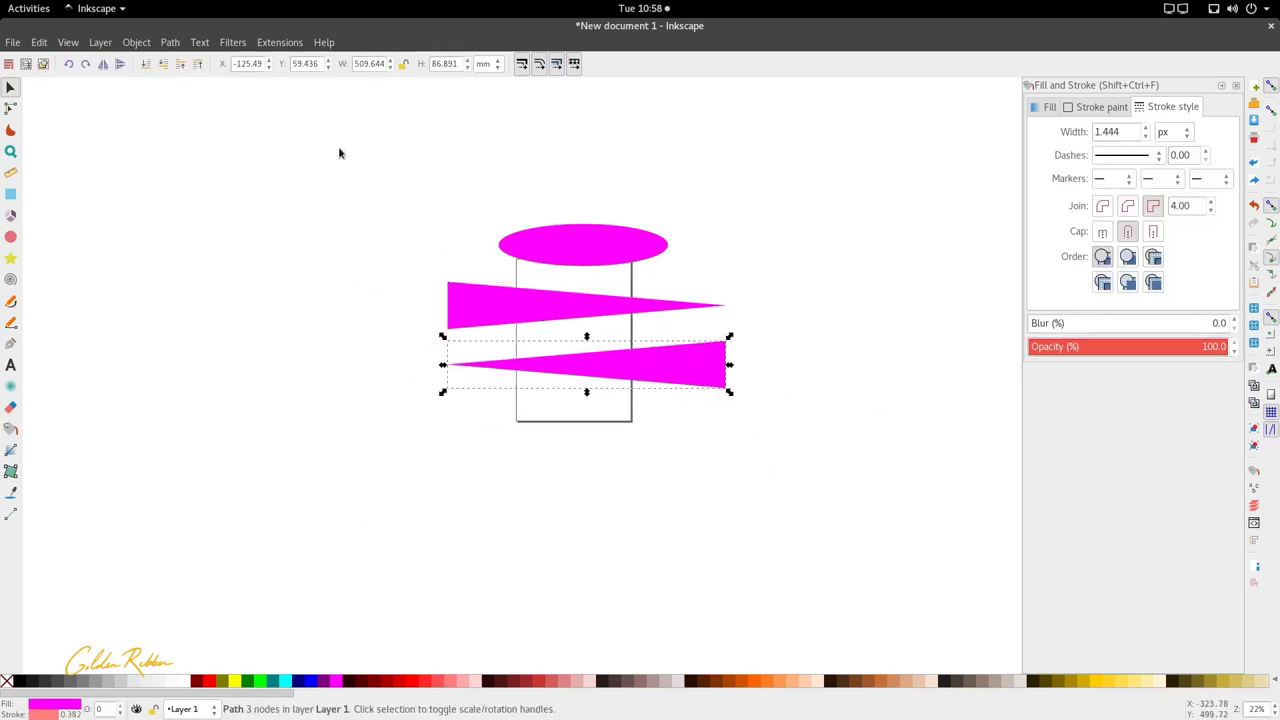
left_click(628, 253)
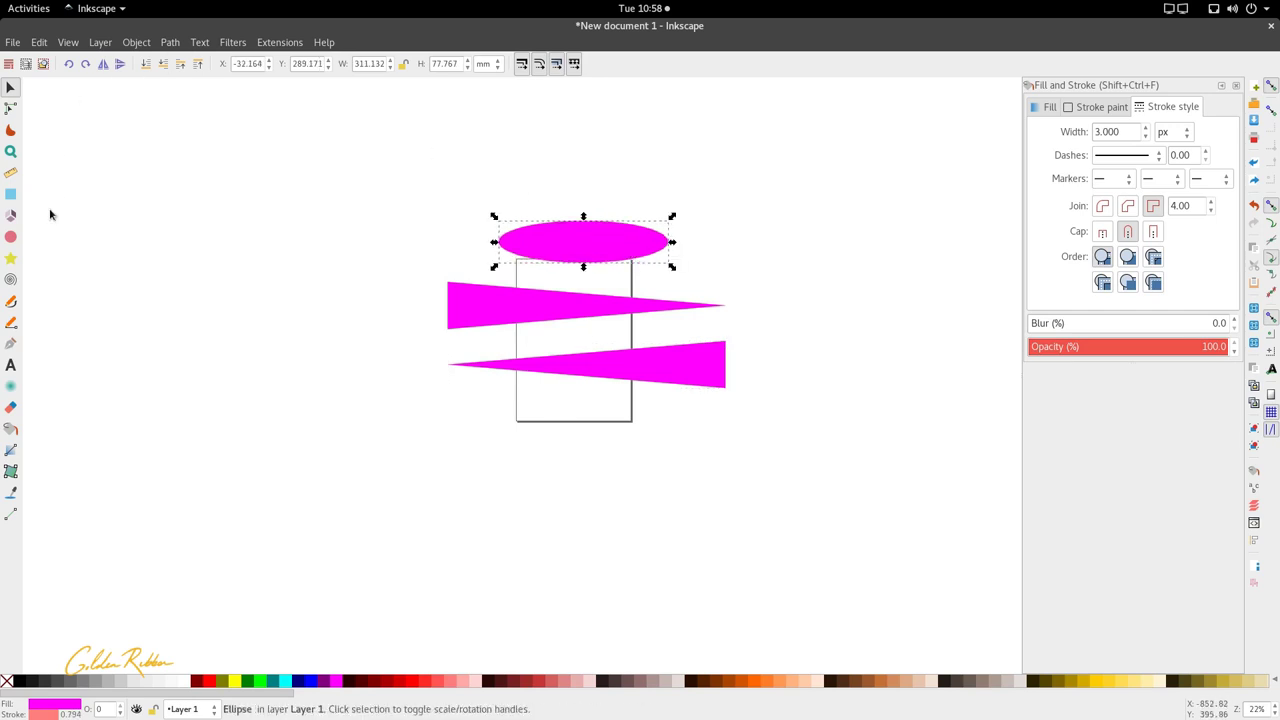
left_click(11, 323)
left_click(173, 64)
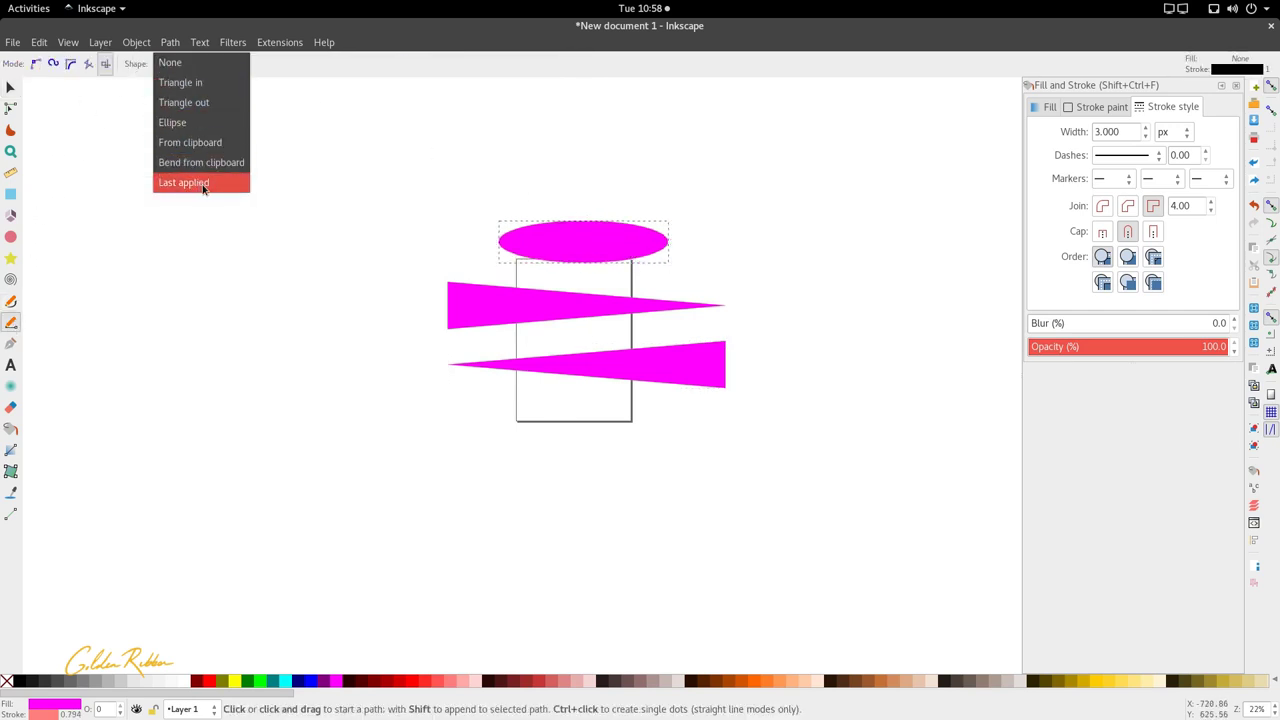
left_click(321, 172)
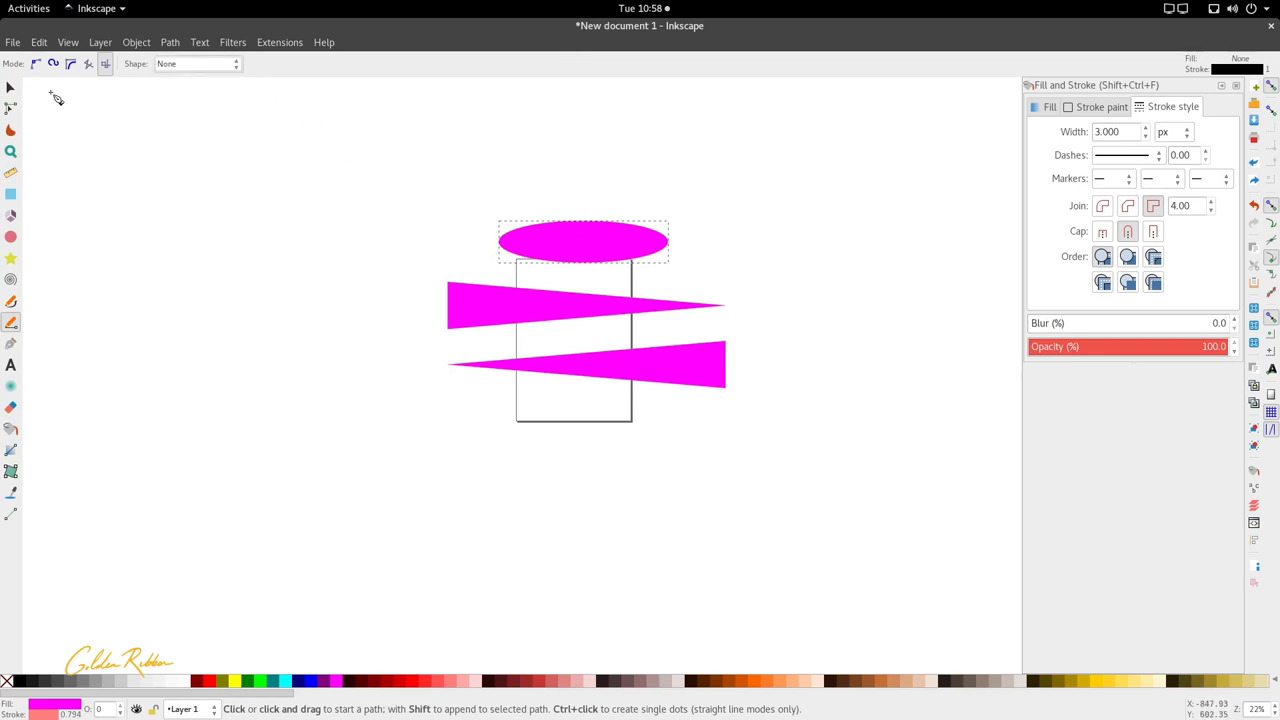
Step: Reshape the ellipse to radii of about 110 mm horizontally and 53 mm vertically
left_click(14, 89)
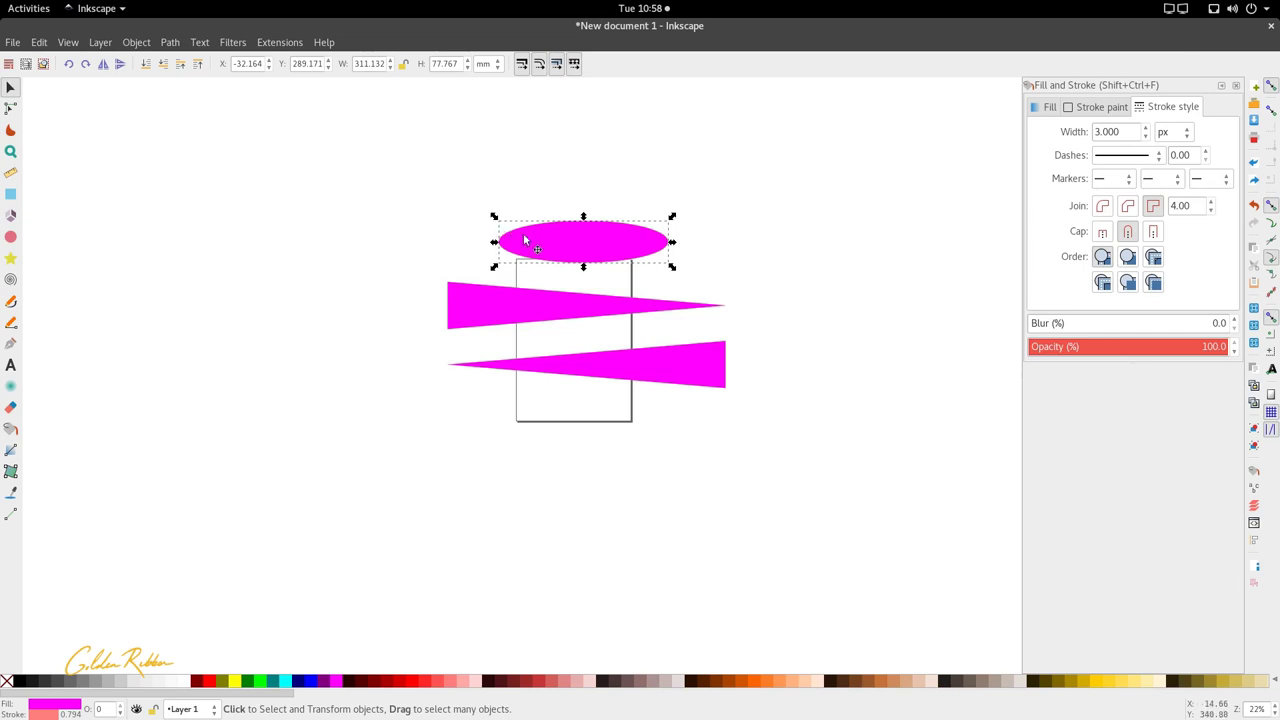
key("e")
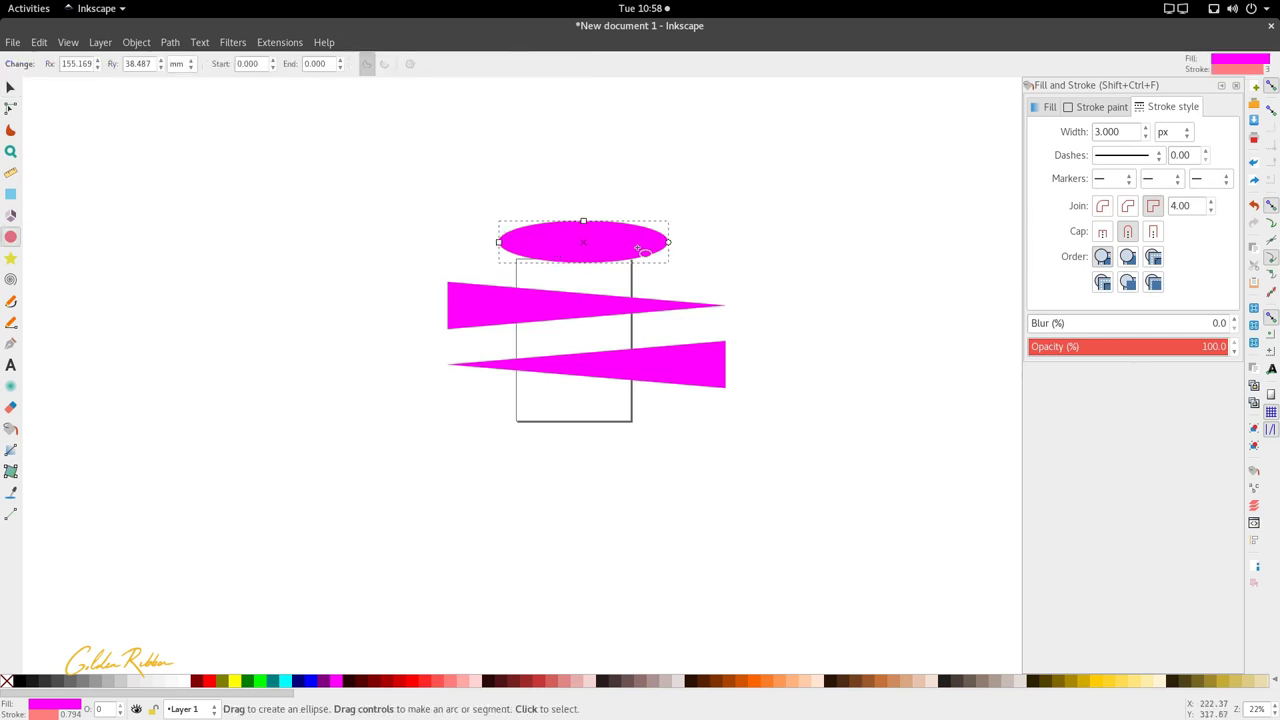
mouse_move(499, 243)
left_mouse_down()
mouse_move(557, 242)
mouse_move(97, 250)
mouse_move(140, 262)
mouse_move(476, 252)
mouse_move(183, 242)
mouse_move(535, 250)
mouse_move(523, 250)
left_mouse_up()
key("ctrl+z")
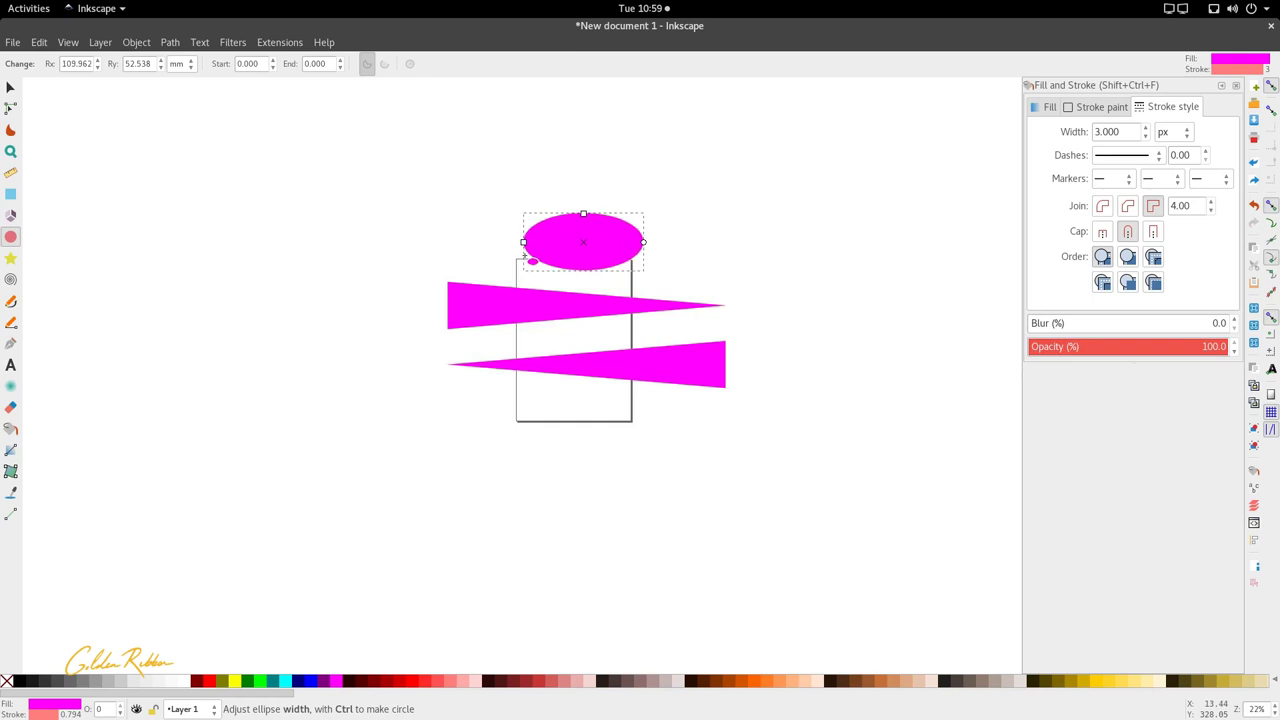
Step: Draw a wavy regular Bézier path about 708 mm wide and 91 mm high above the page with the Pen tool's shape set to Ellipse
key("s")
left_click(6, 325)
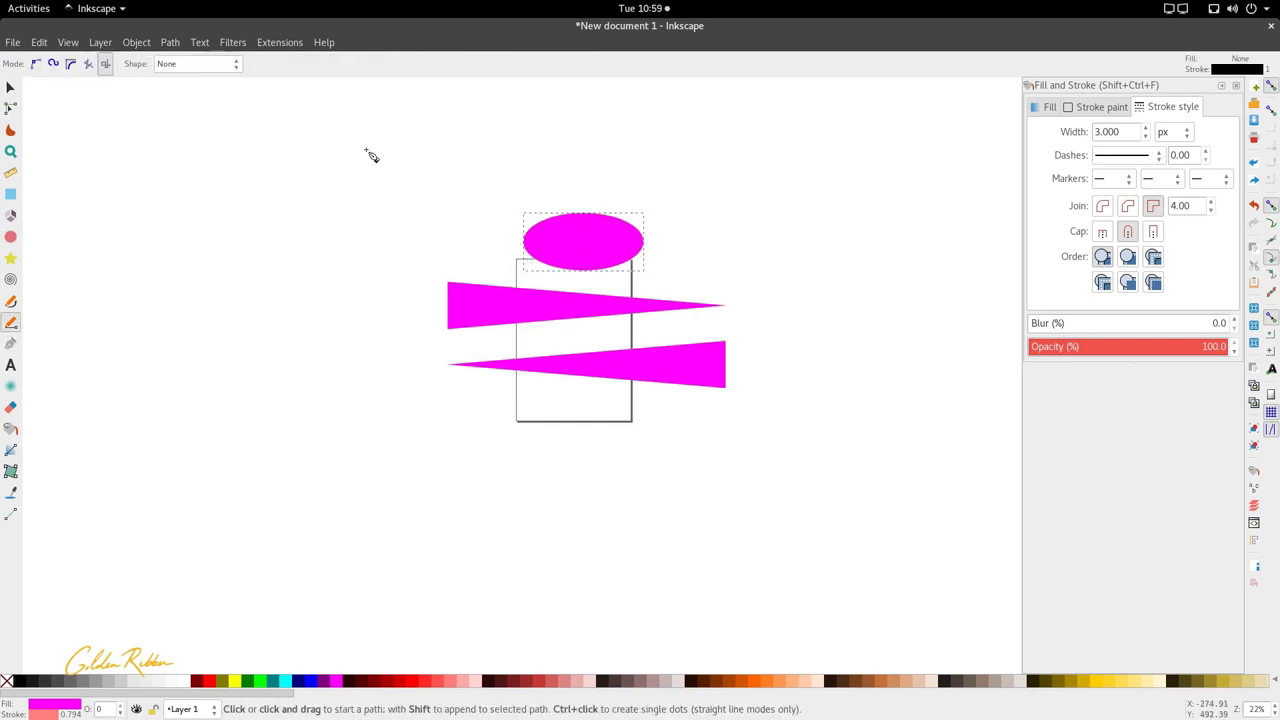
left_click(203, 66)
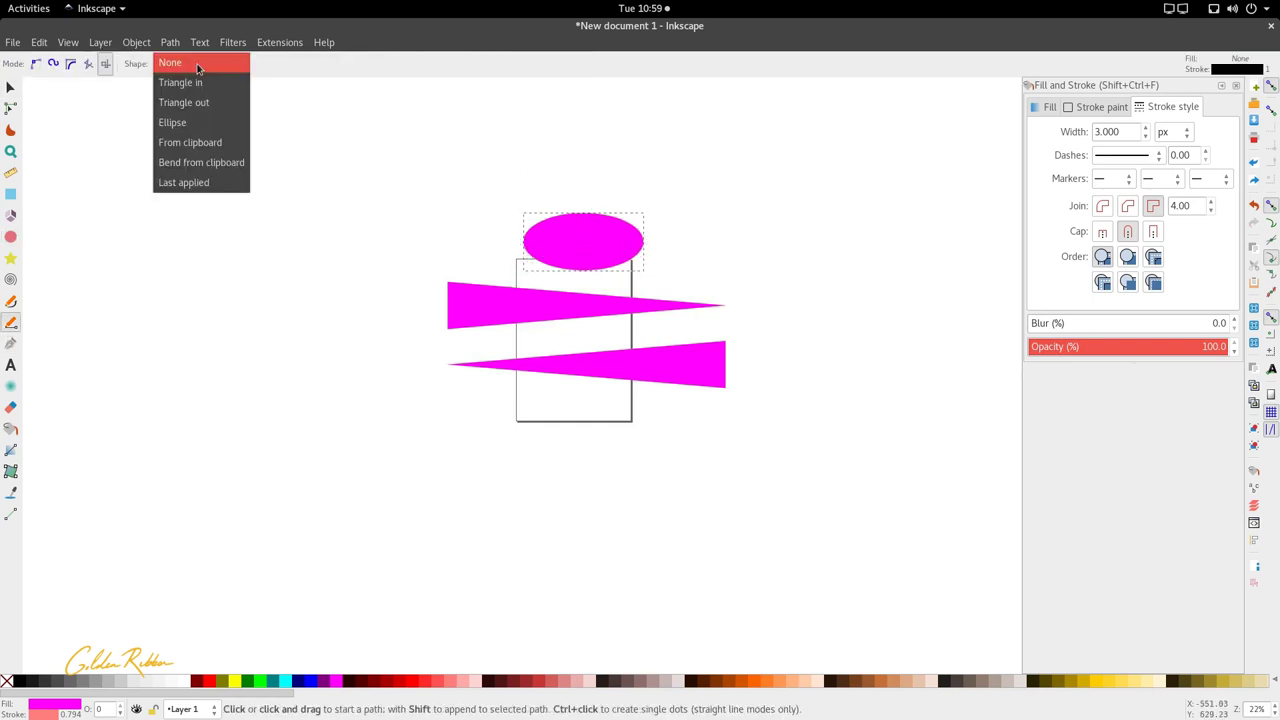
left_click(200, 121)
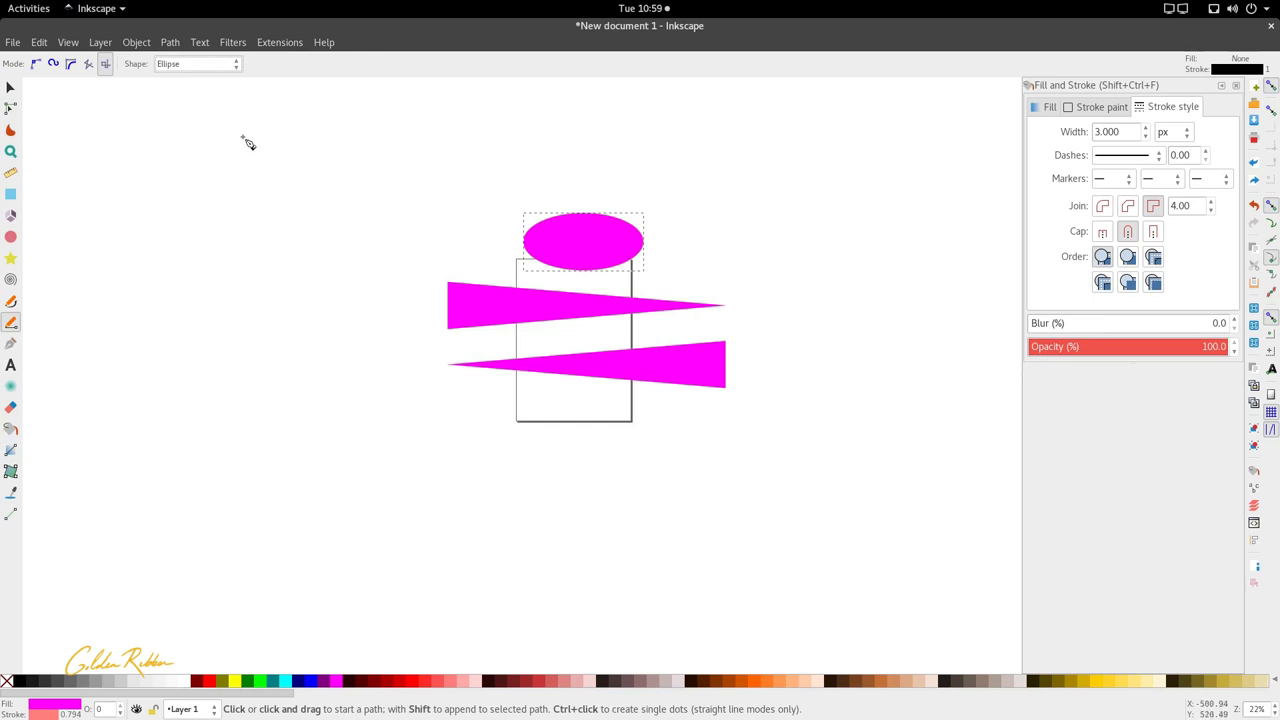
left_click(244, 137)
left_click(36, 63)
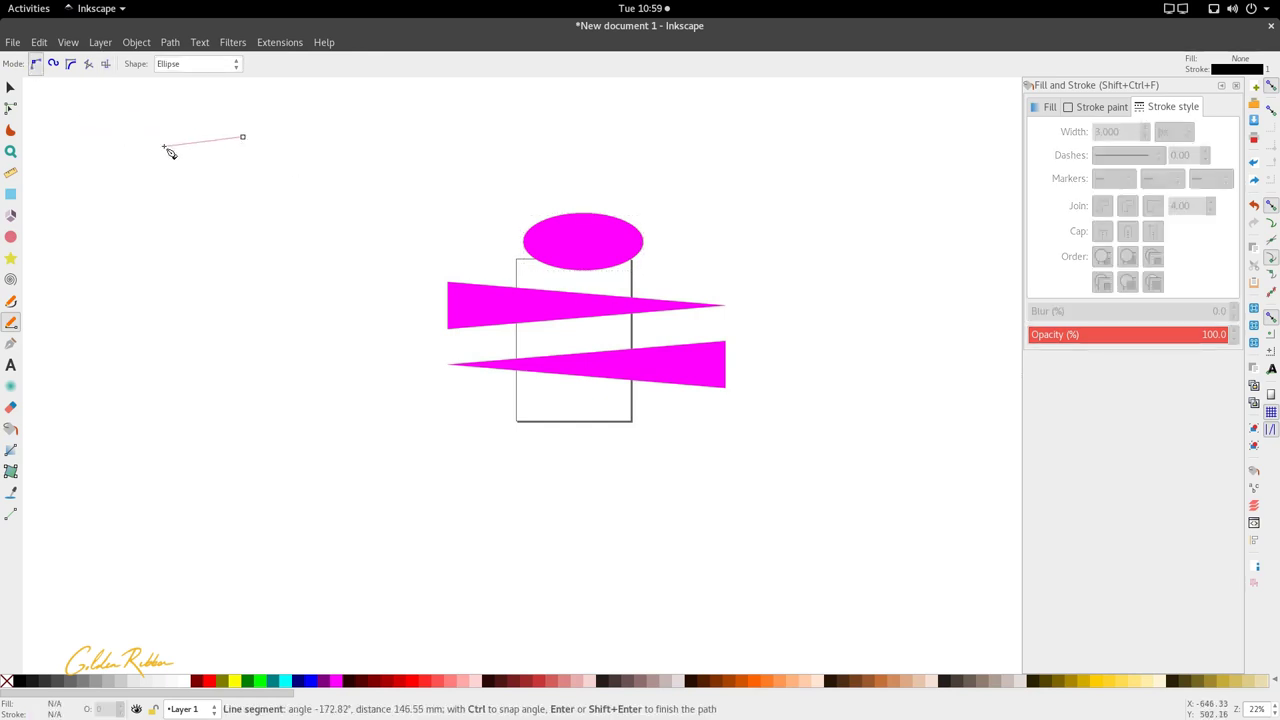
left_click_drag(328, 159, 438, 153)
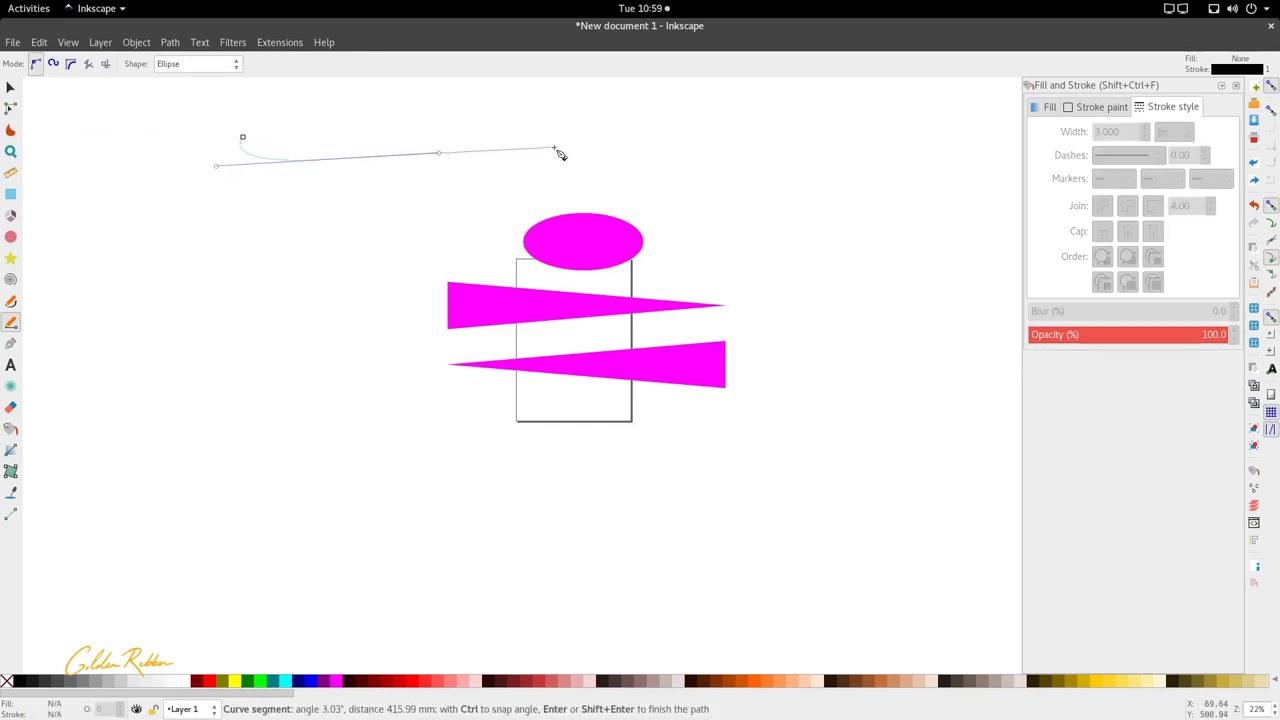
mouse_move(560, 152)
left_mouse_down()
mouse_move(674, 183)
mouse_move(632, 190)
left_mouse_up()
double_click(632, 190)
key("s")
scroll(342, 162, "up", 1)
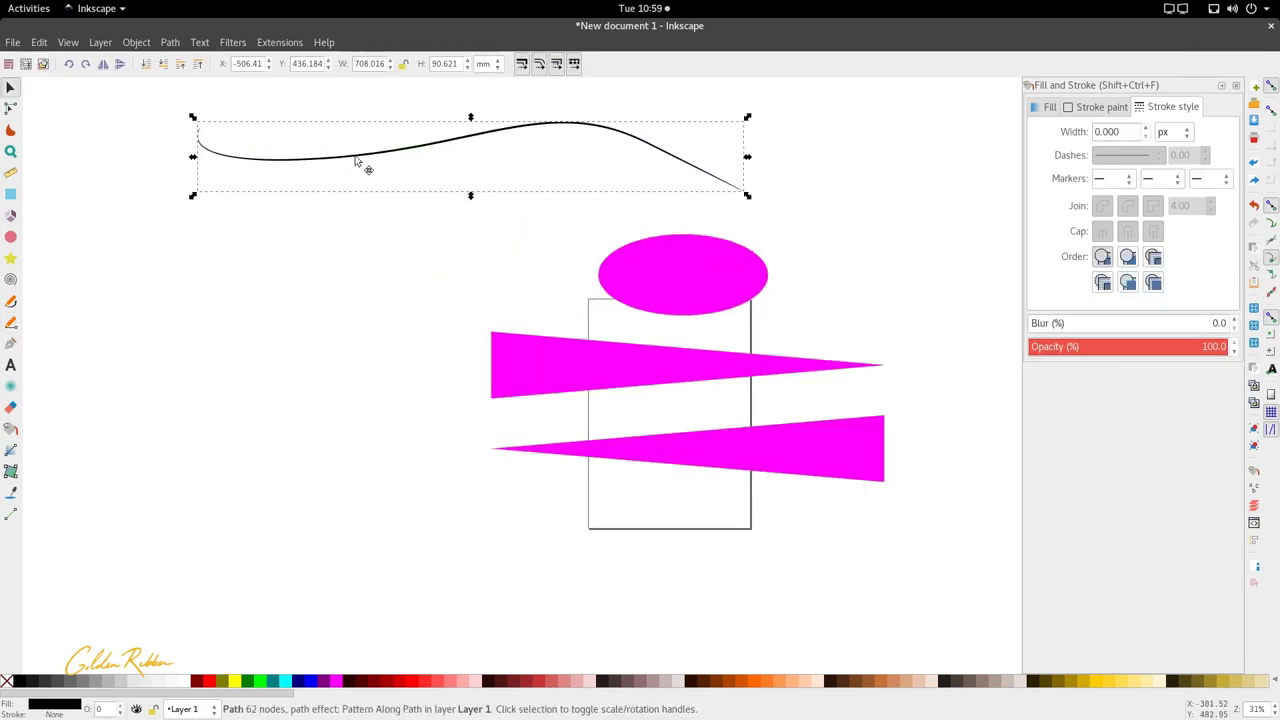
Step: Thicken the ellipse-shaped path strongly with the pattern width handle at its left end
key("n")
scroll(720, 137, "down", 2)
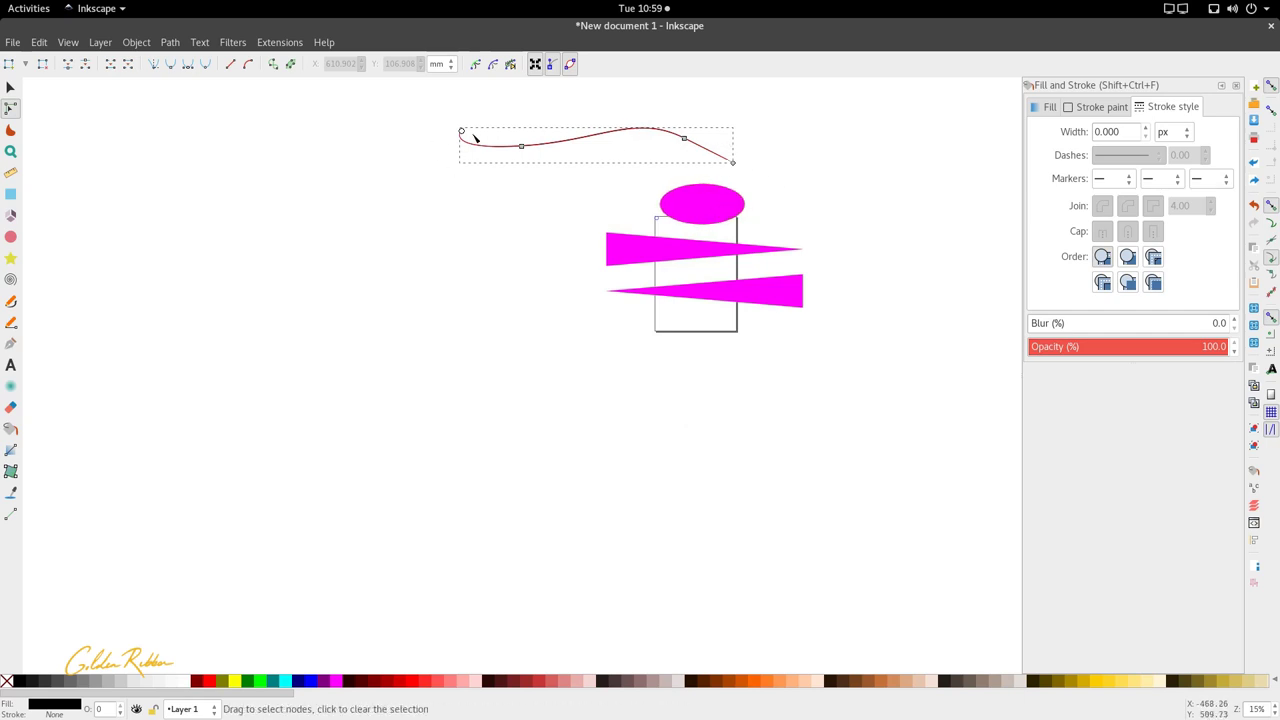
left_click_drag(463, 131, 509, 131)
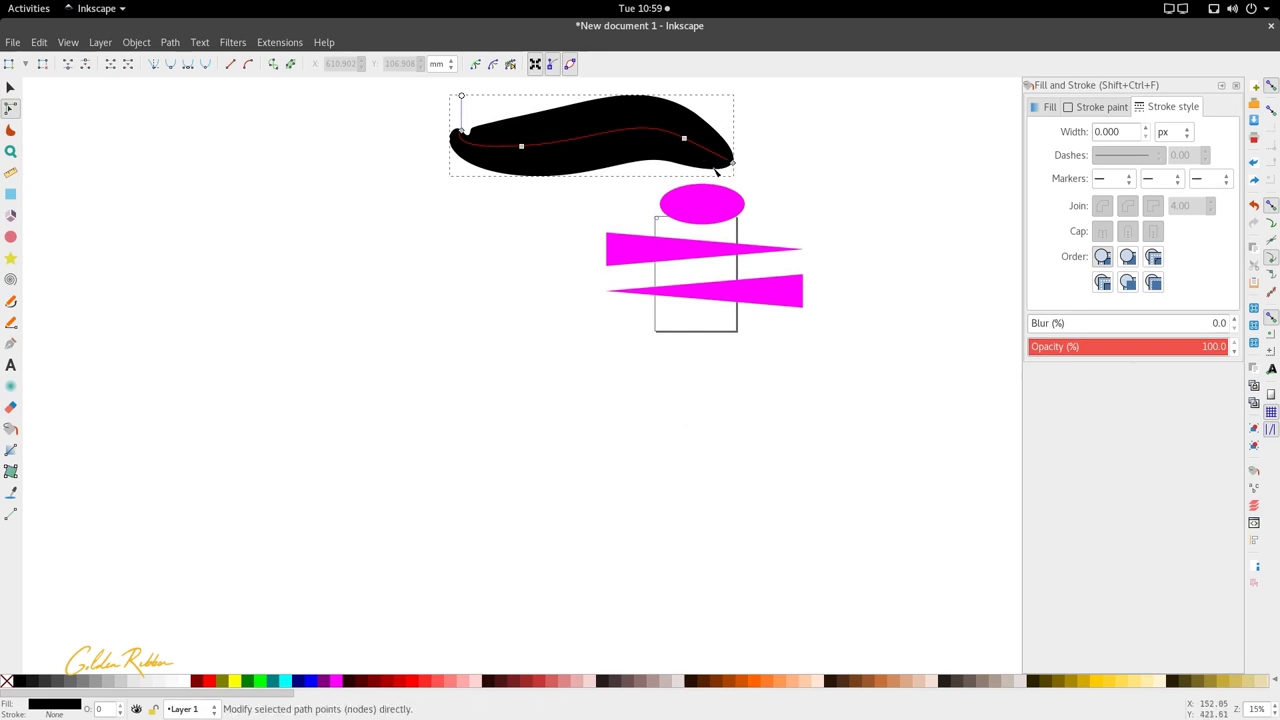
Step: Move the thick path's right end node to about X 310.5, Y 520.9 mm and its left end node farther outward
left_click_drag(734, 162, 775, 130)
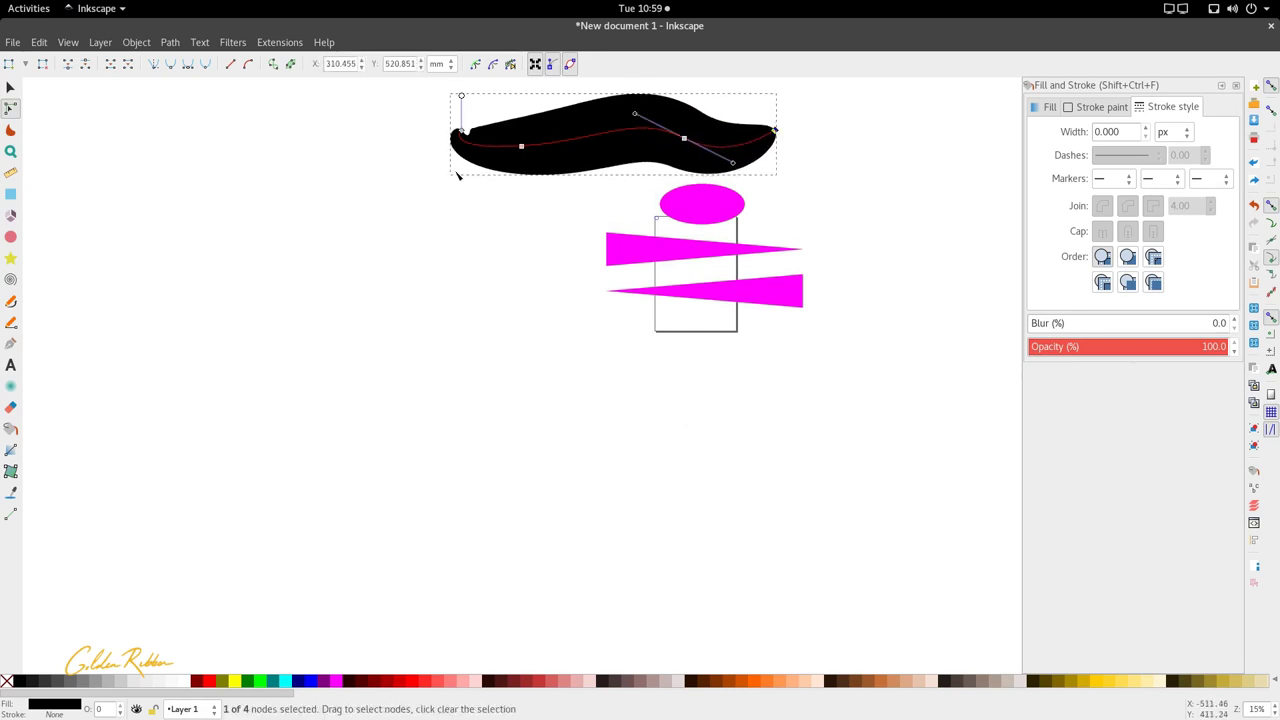
left_click_drag(461, 131, 412, 159)
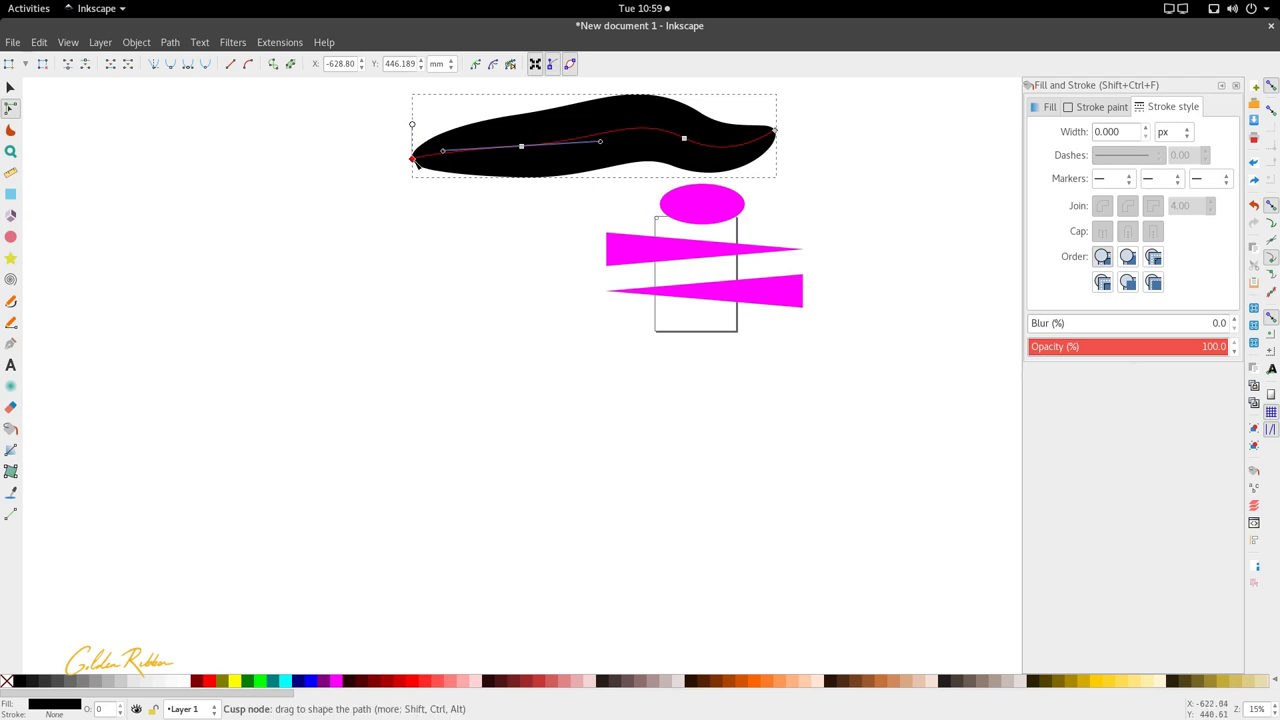
left_click_drag(411, 158, 402, 150)
Step: Try narrowing the magenta ellipse to about 110 mm wide, making it nearly circular, and undo it
key("s")
left_click(740, 208)
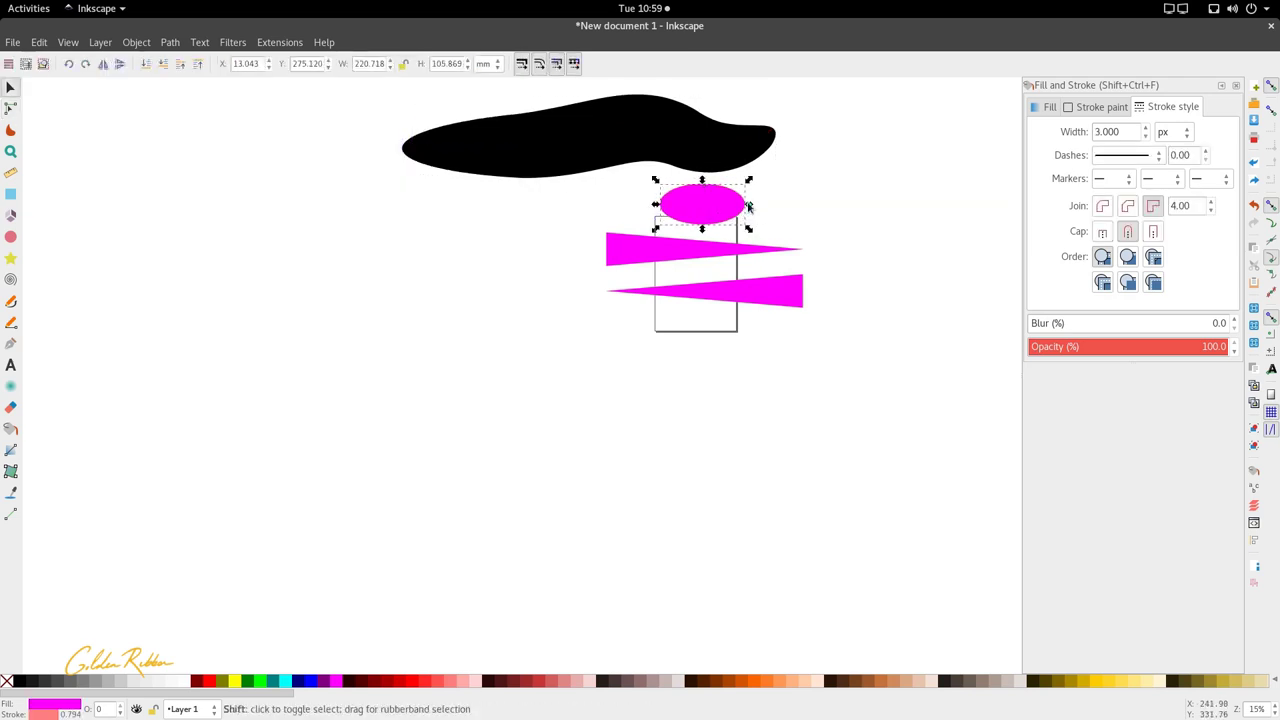
left_click_drag(749, 206, 730, 205)
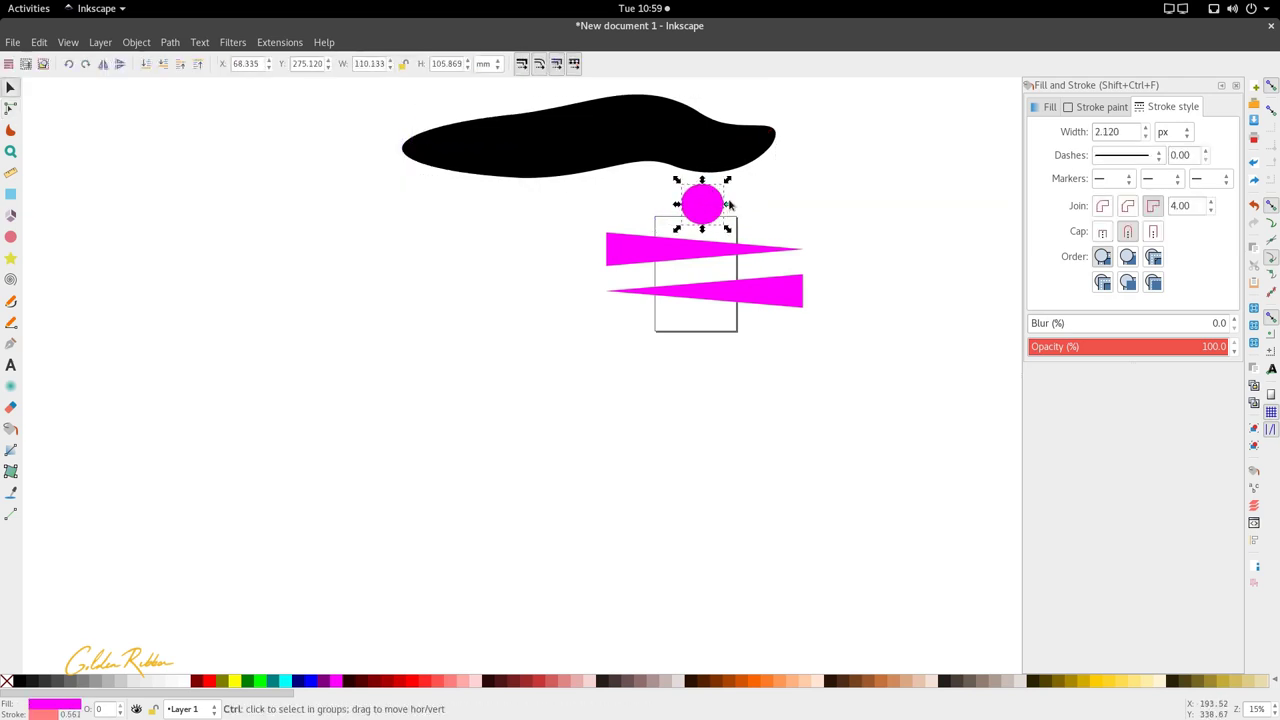
key("ctrl+z")
Step: Delete the thick black ellipse-shaped path and select the upper magenta triangle
left_click(609, 169)
key("Delete")
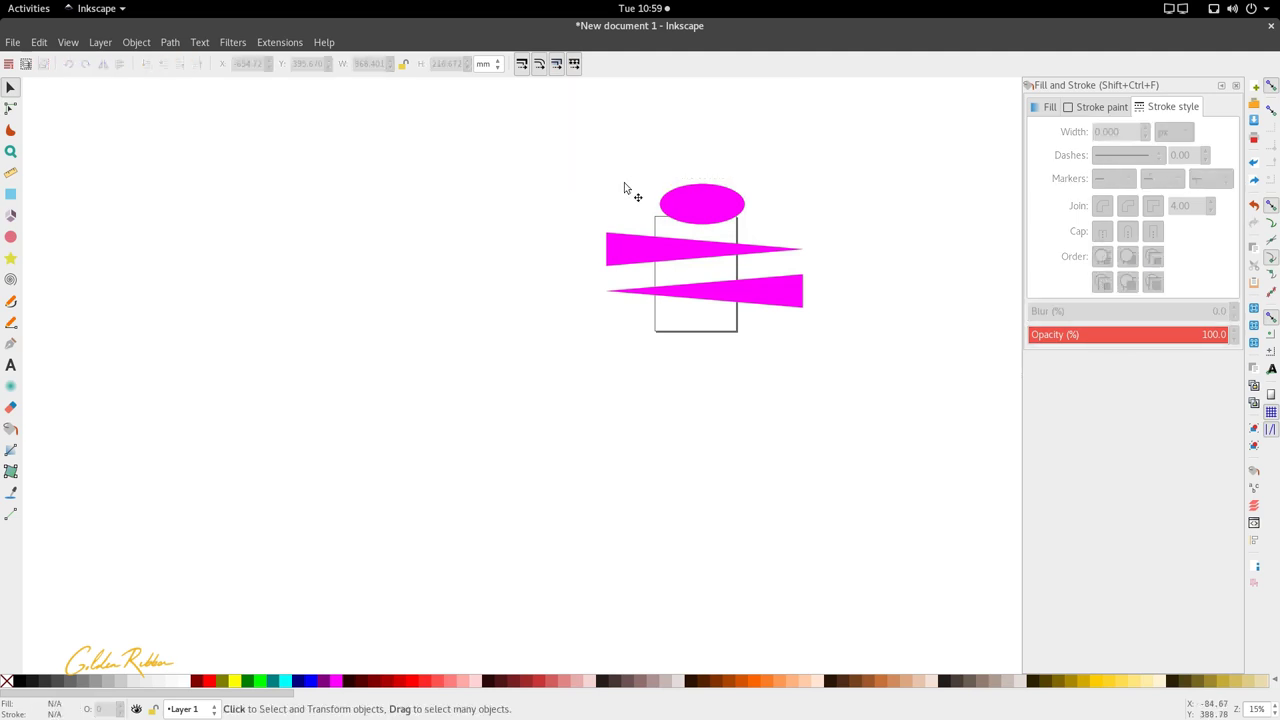
left_click(714, 250)
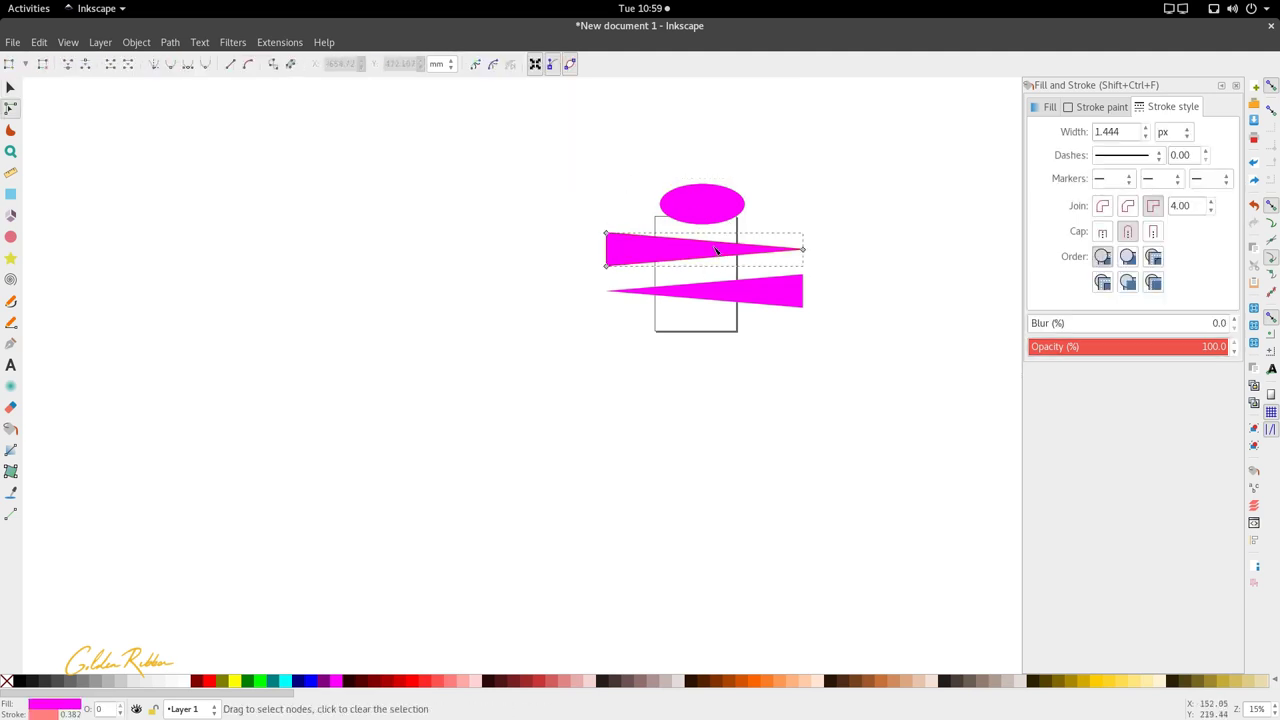
Step: Draw a gently waved Bézier path above the ellipse with the Pen tool's shape set to Triangle in
left_click(11, 323)
left_click(225, 64)
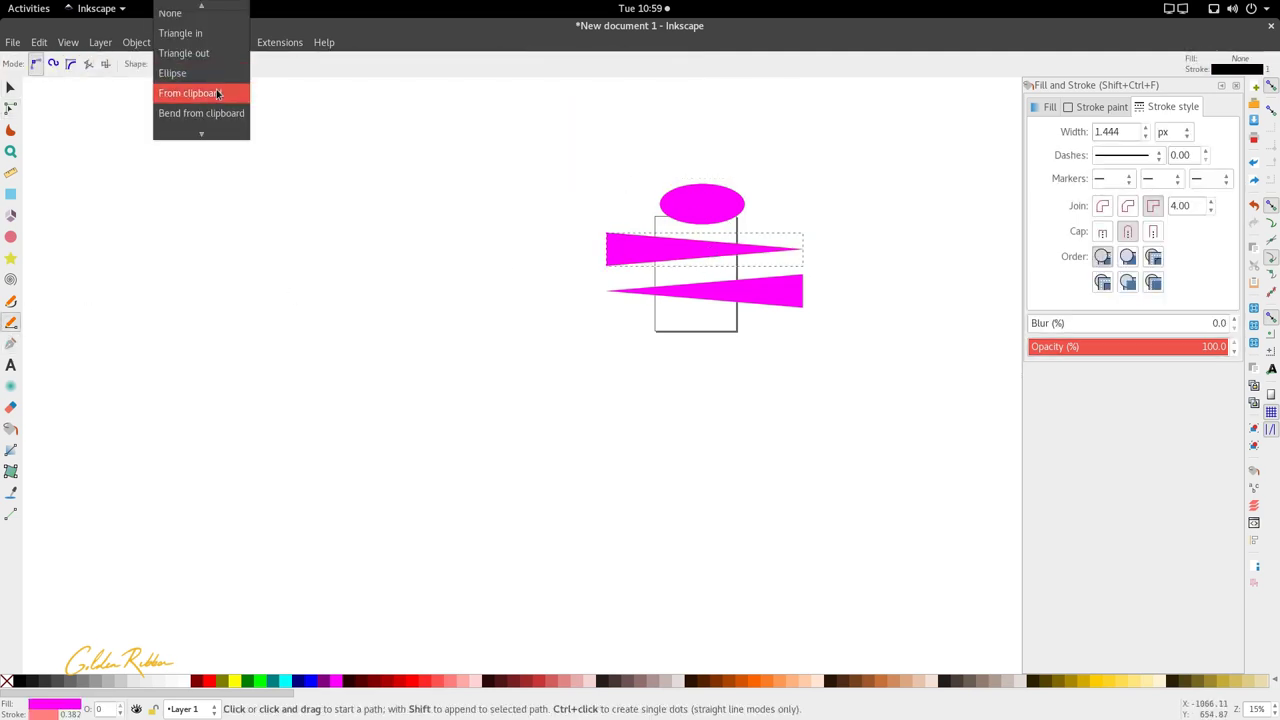
left_click(177, 34)
left_click(444, 140)
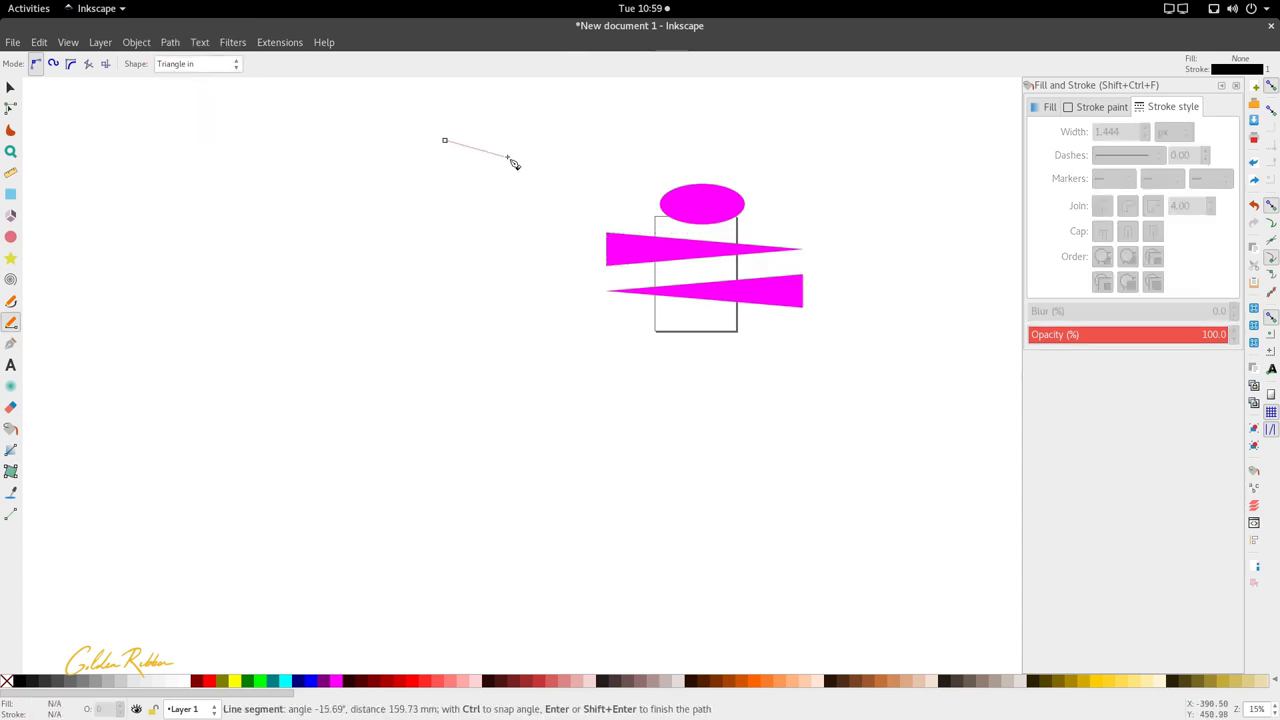
left_click_drag(532, 154, 598, 150)
left_click_drag(703, 130, 798, 134)
double_click(805, 146)
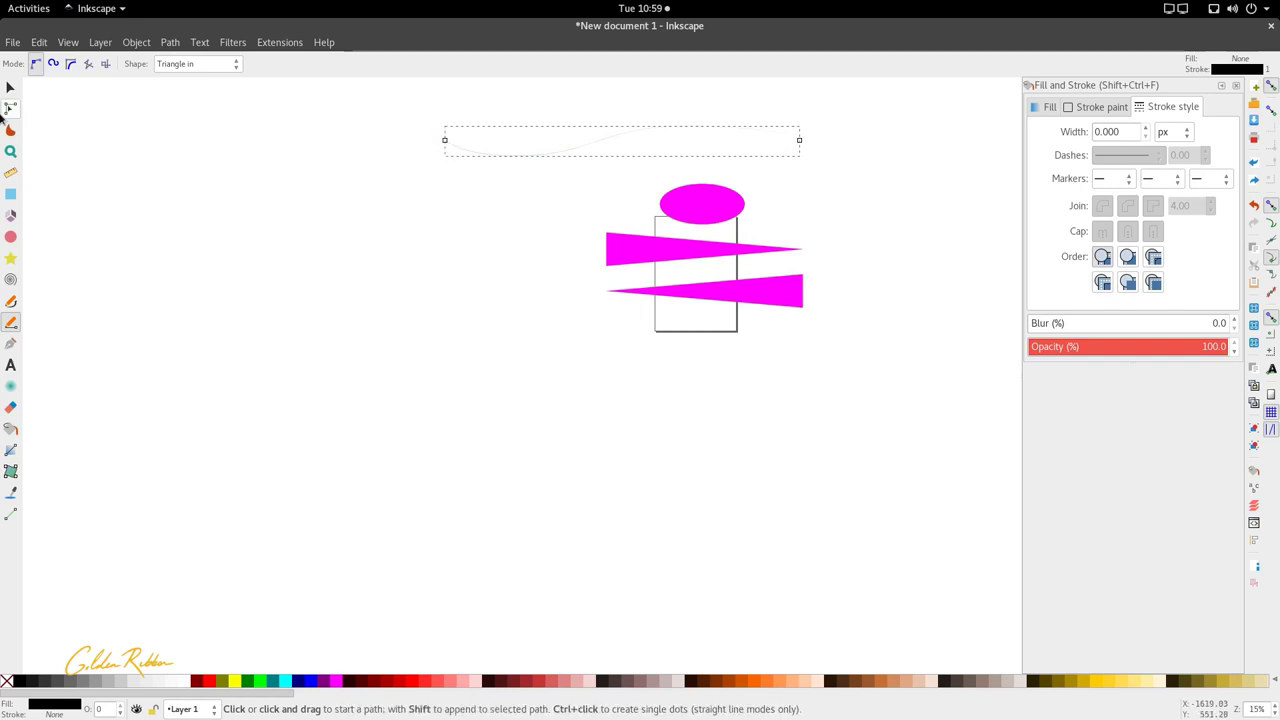
Step: Thicken the wavy Triangle in path at its wide left end and move its right end node to about X 468.3, Y 461.3 mm
key("n")
left_click_drag(443, 137, 437, 170)
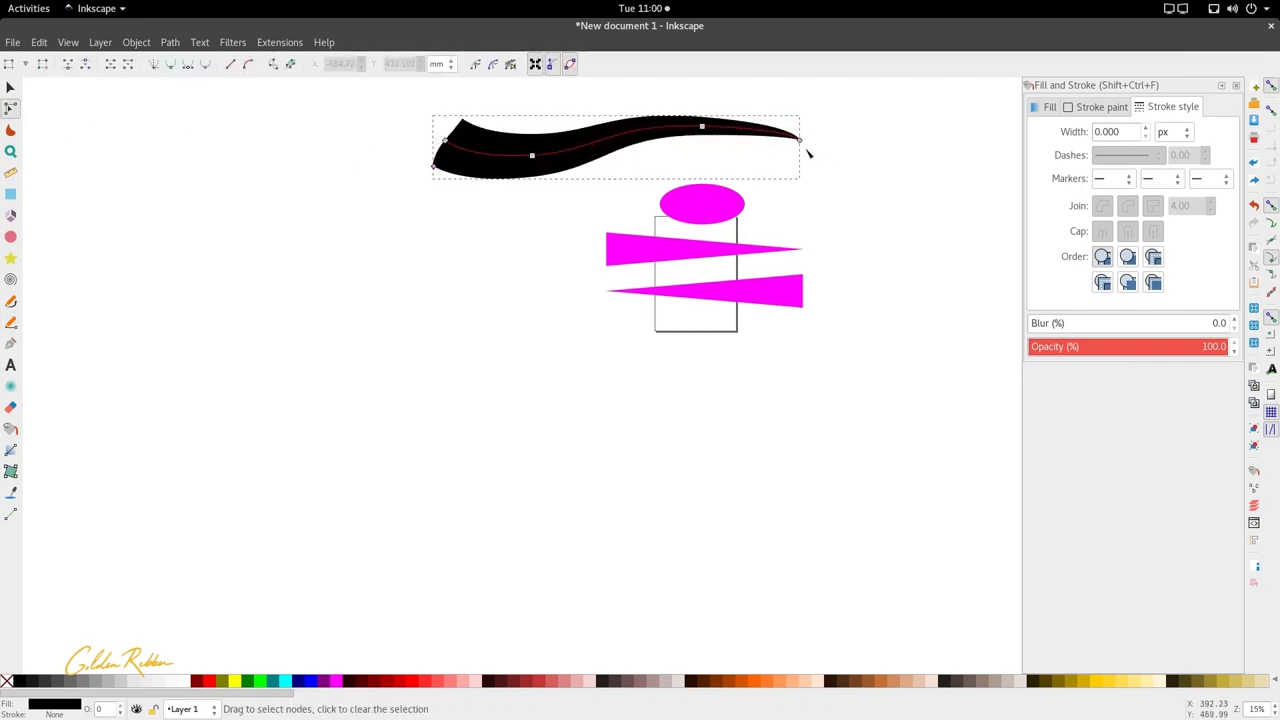
left_click_drag(800, 141, 835, 152)
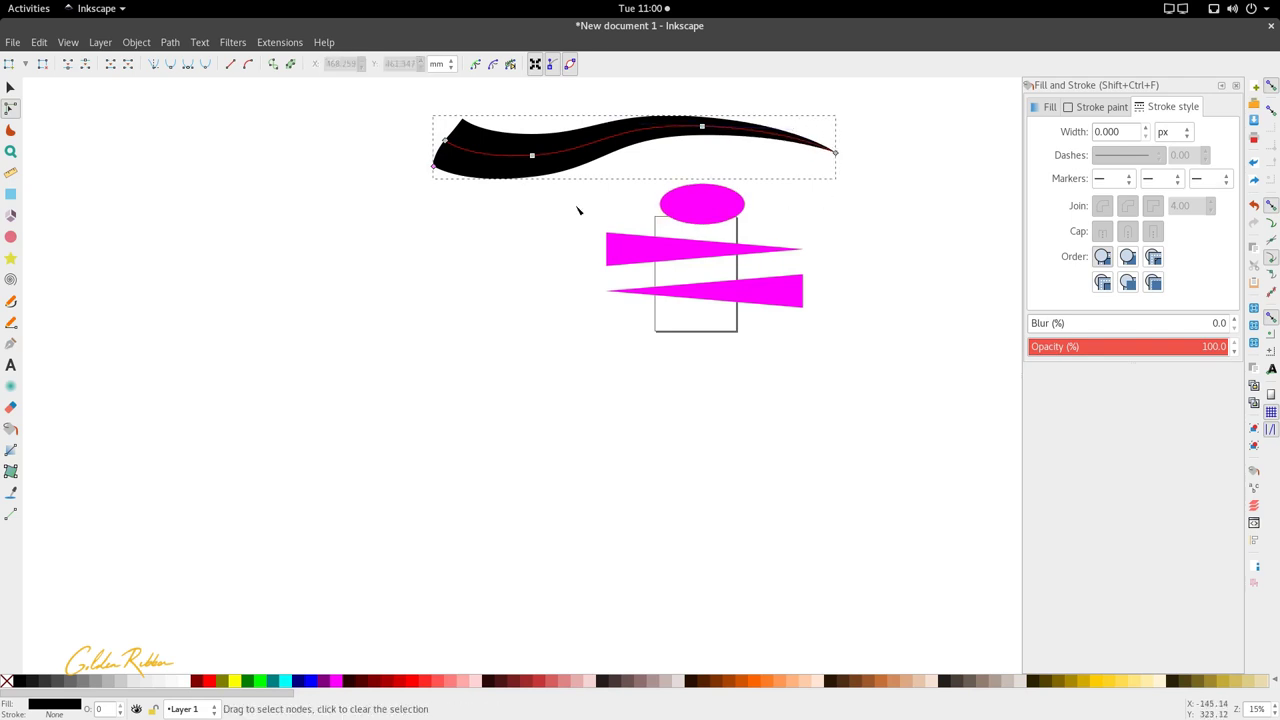
left_click(461, 203)
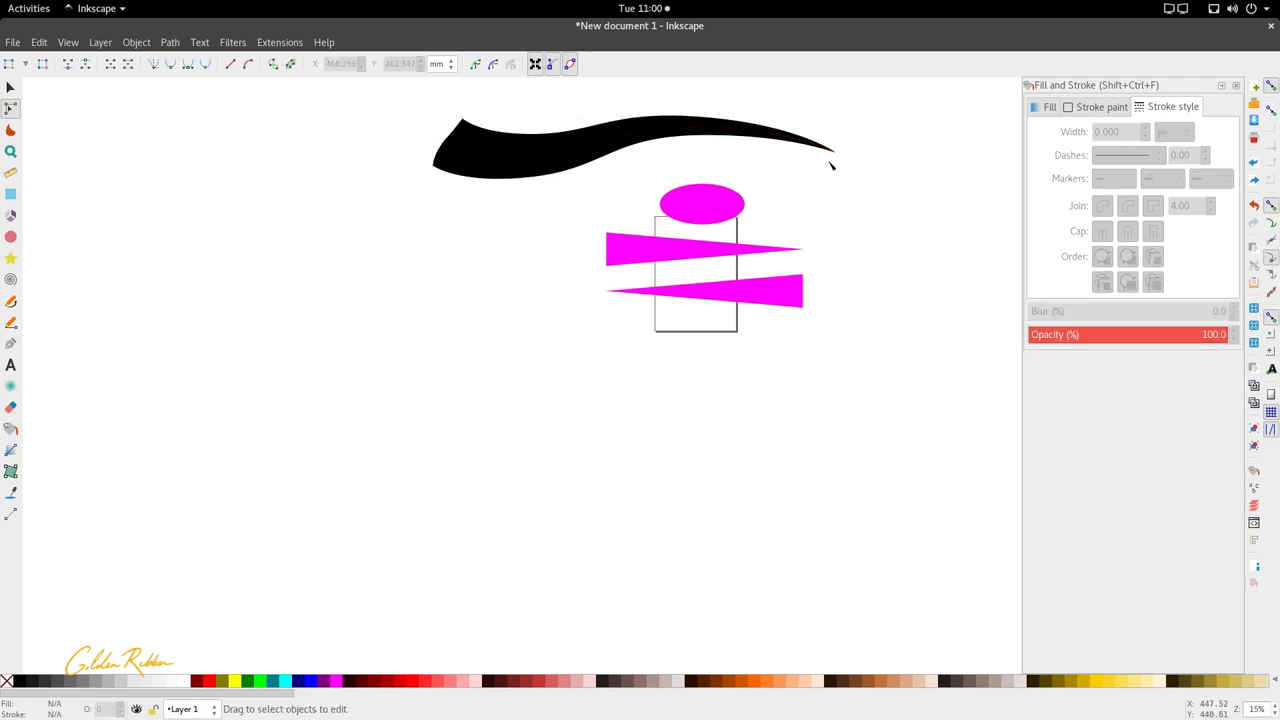
Step: Delete the wavy black Triangle in path above the ellipse
left_click(690, 252)
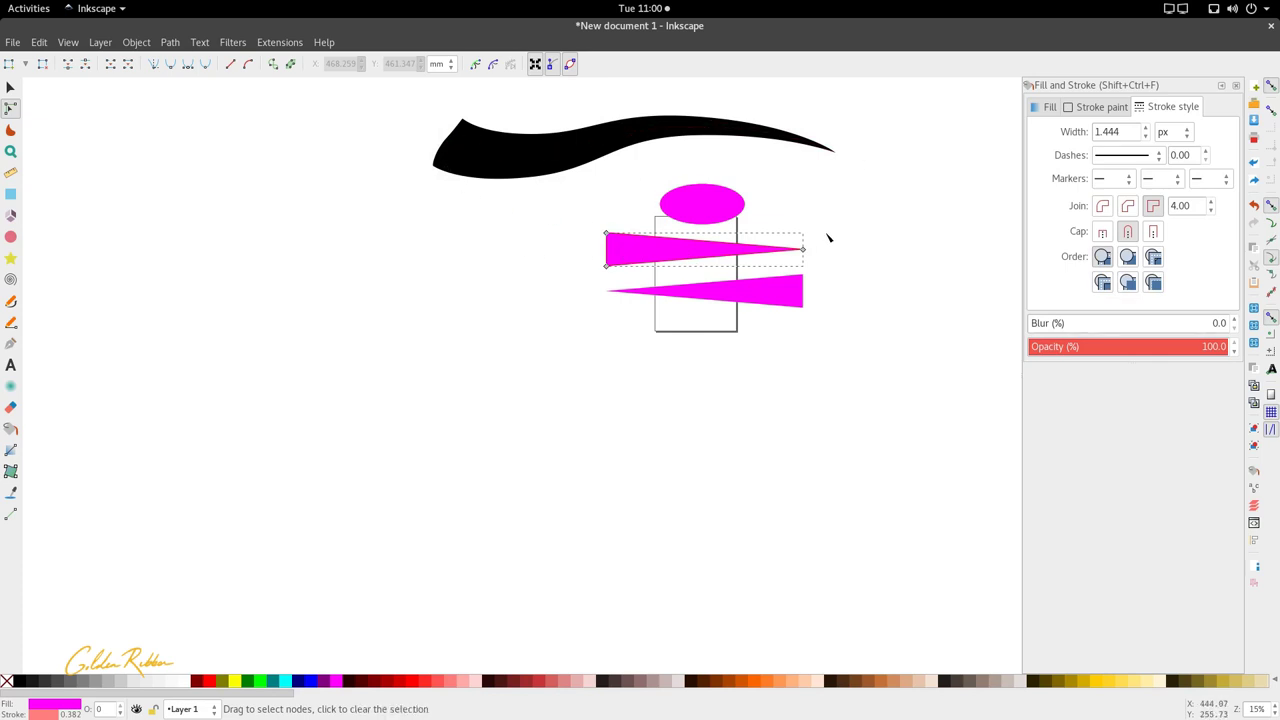
key("s")
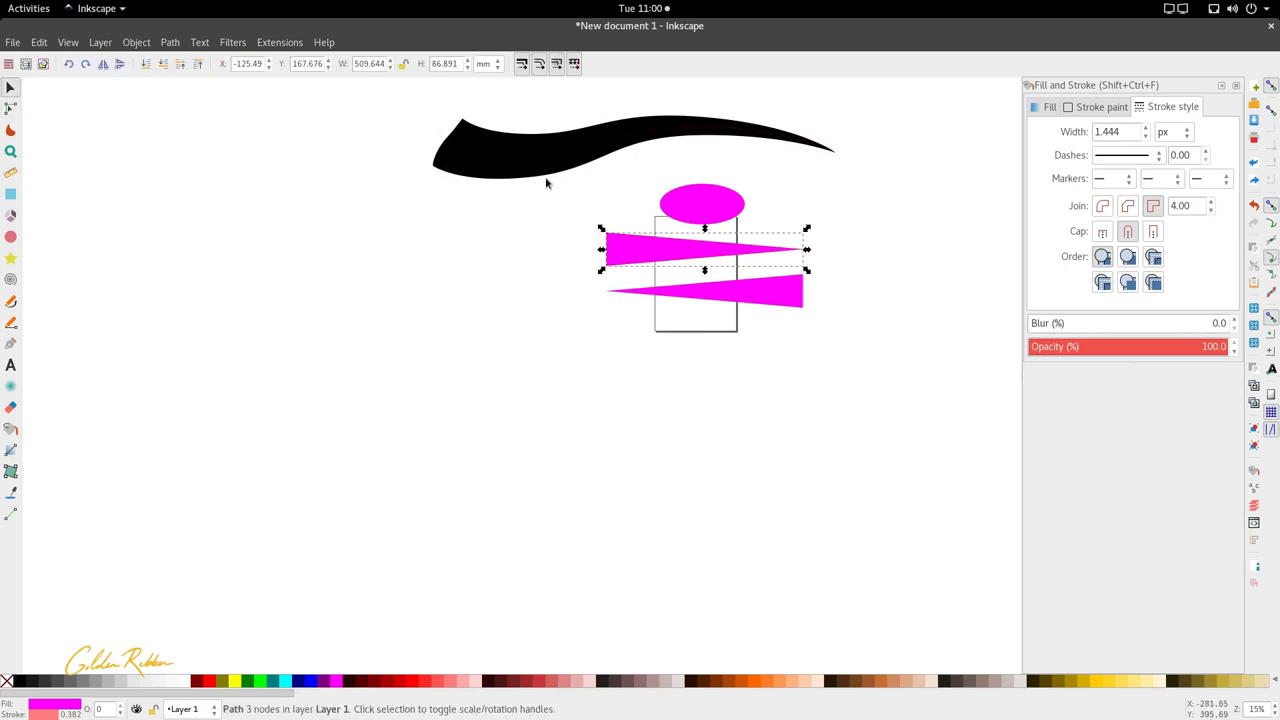
left_click(545, 156)
key("Delete")
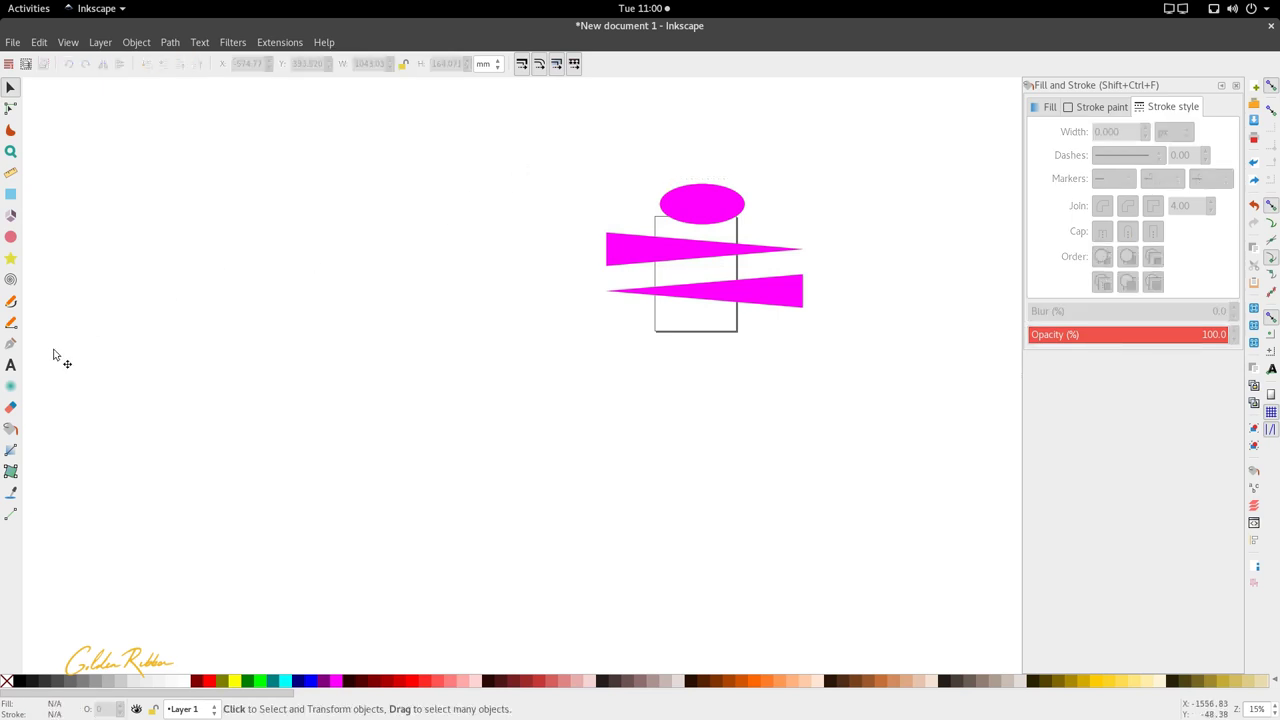
Step: Draw a curved Bézier path about 639 mm wide above the ellipse with the Pen tool's shape set to Triangle out
left_click(11, 323)
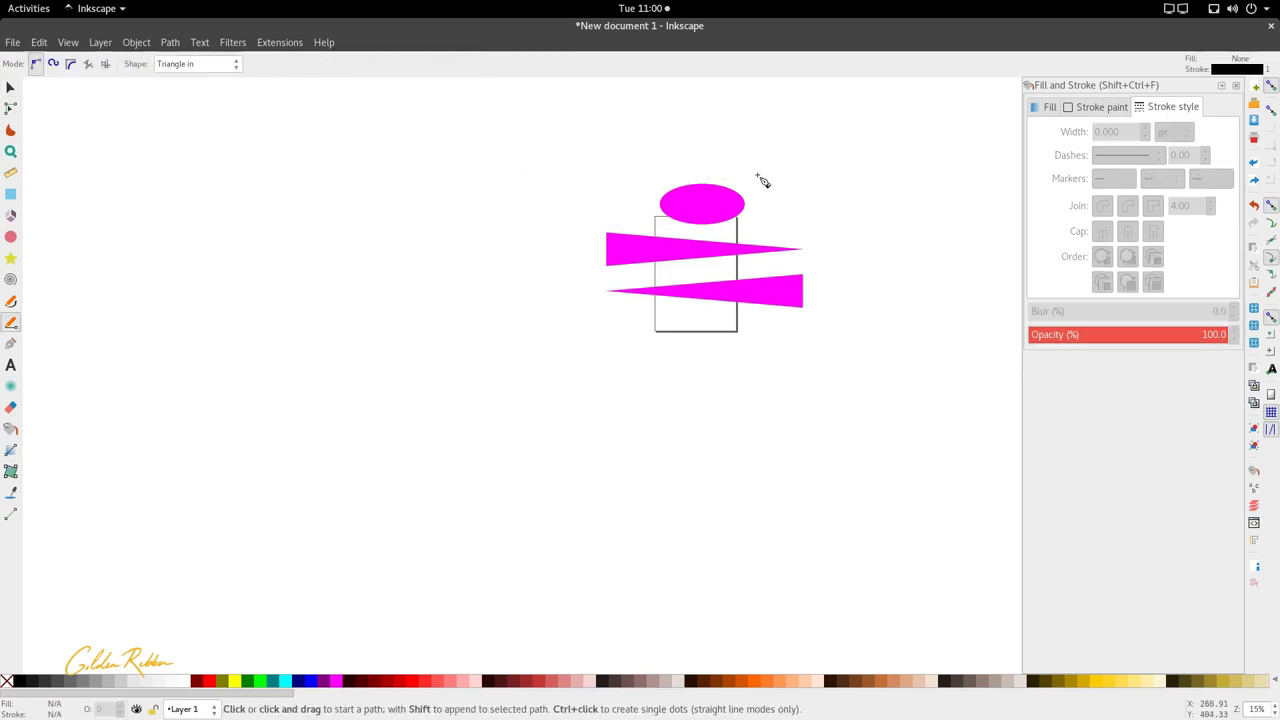
left_click(195, 63)
left_click(238, 84)
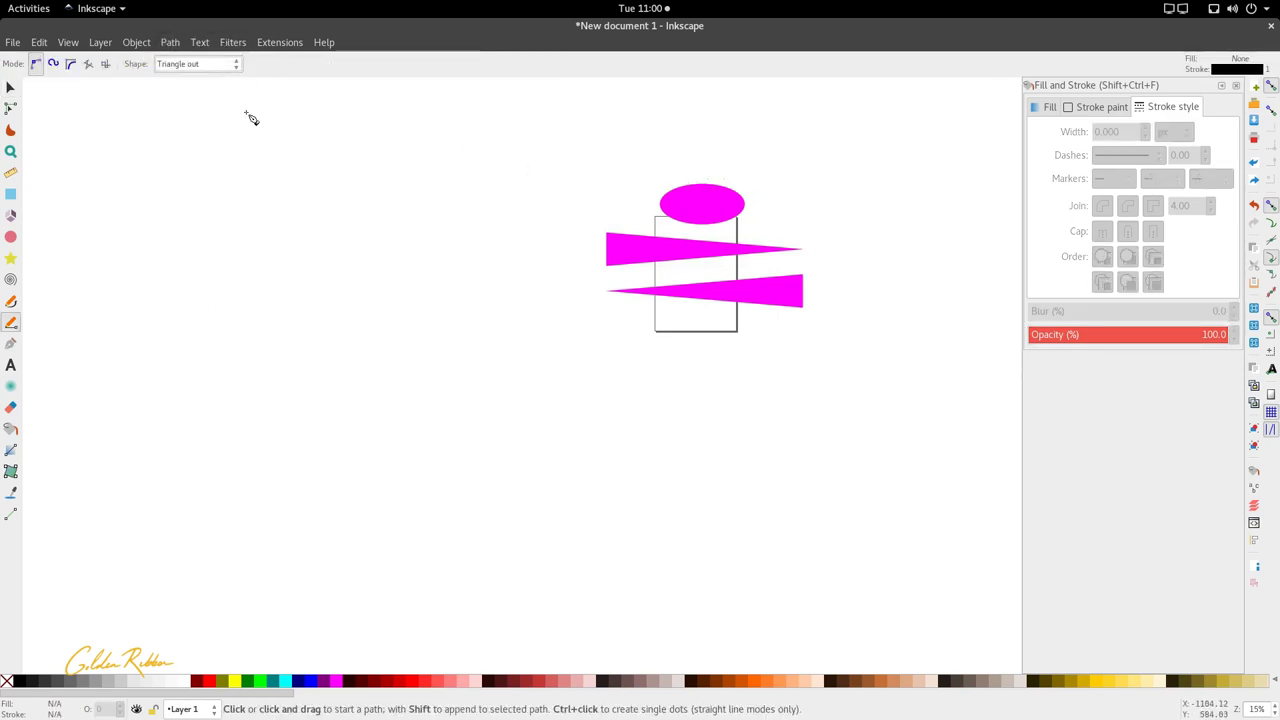
left_click(580, 164)
left_click_drag(783, 158, 830, 185)
right_click(816, 207)
key("s")
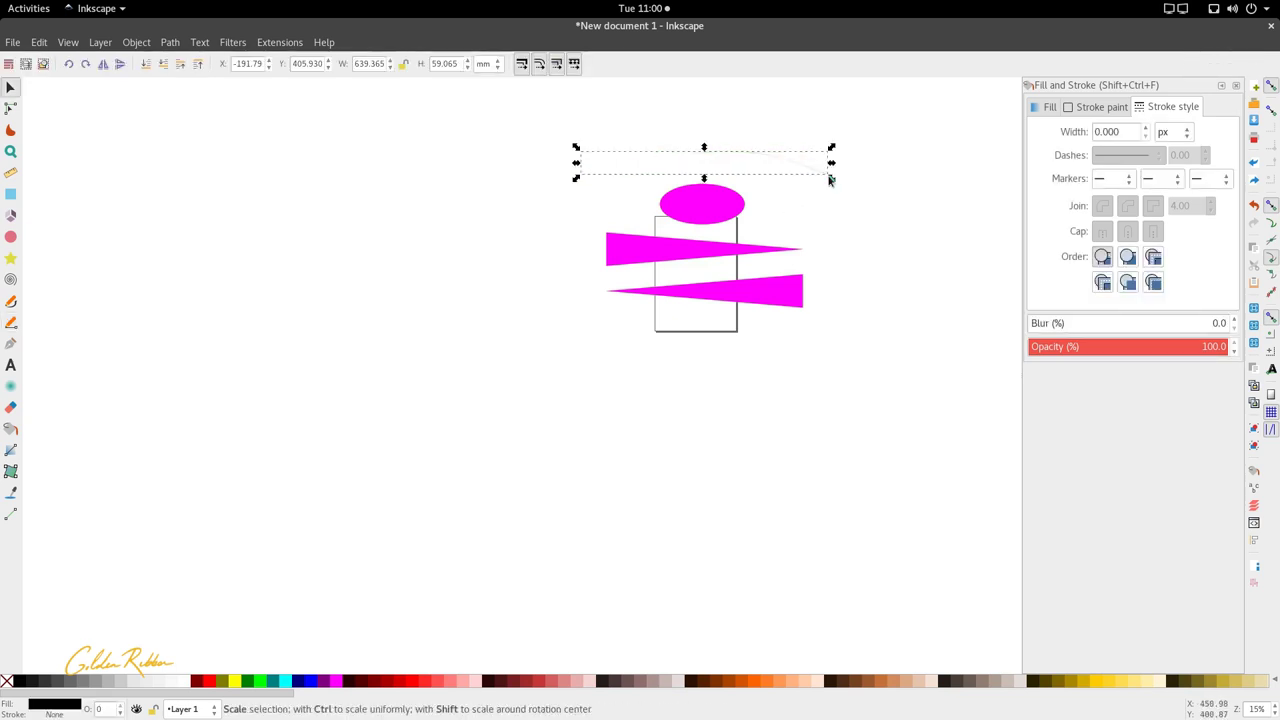
Step: Thicken the Triangle out path at its right end and shift the node near that end up and inward
key("n")
left_click_drag(829, 177, 830, 220)
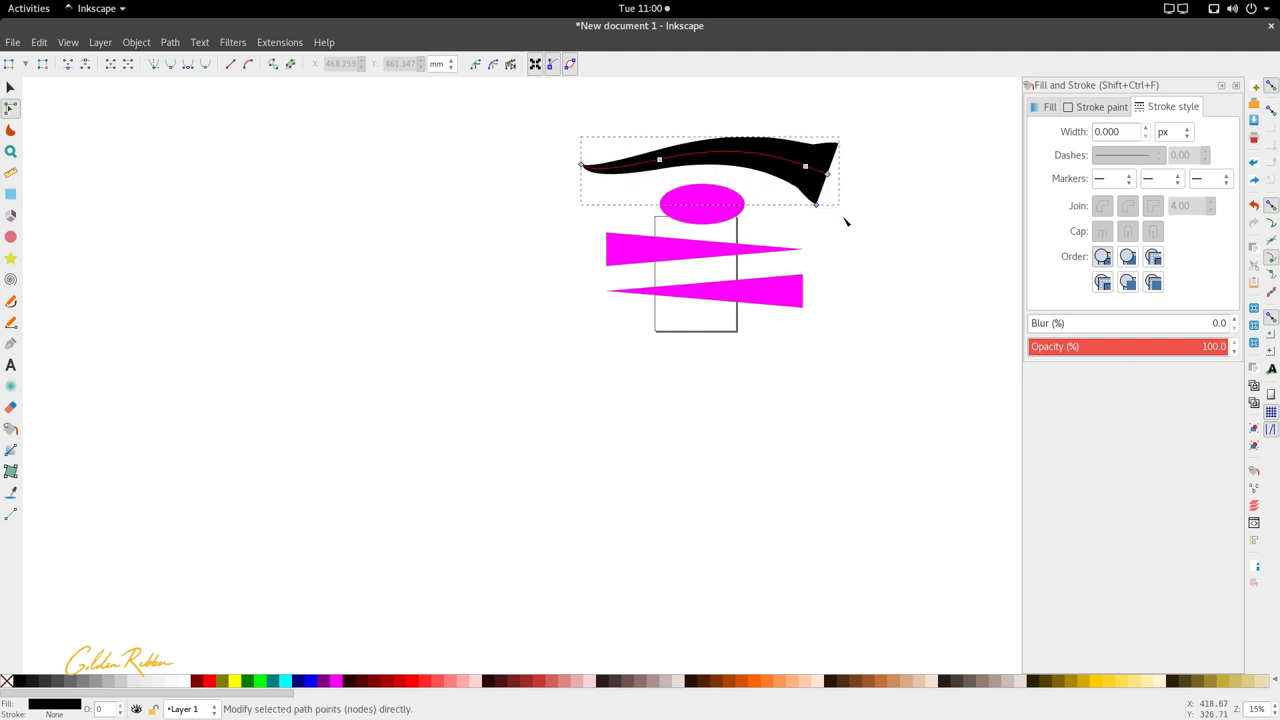
key("s")
key("Escape")
double_click(812, 190)
mouse_move(810, 175)
left_mouse_down()
mouse_move(771, 158)
mouse_move(785, 162)
left_mouse_up()
key("s")
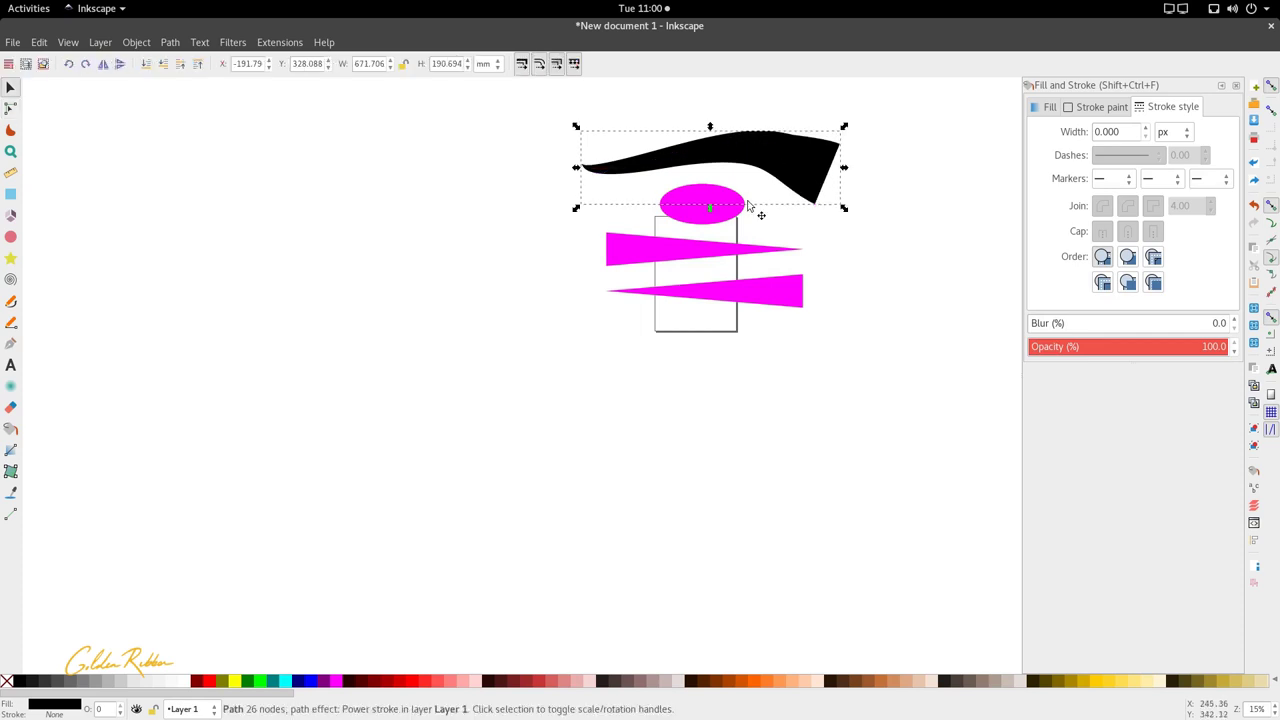
Step: Delete the black Triangle out path above the ellipse
key("Escape")
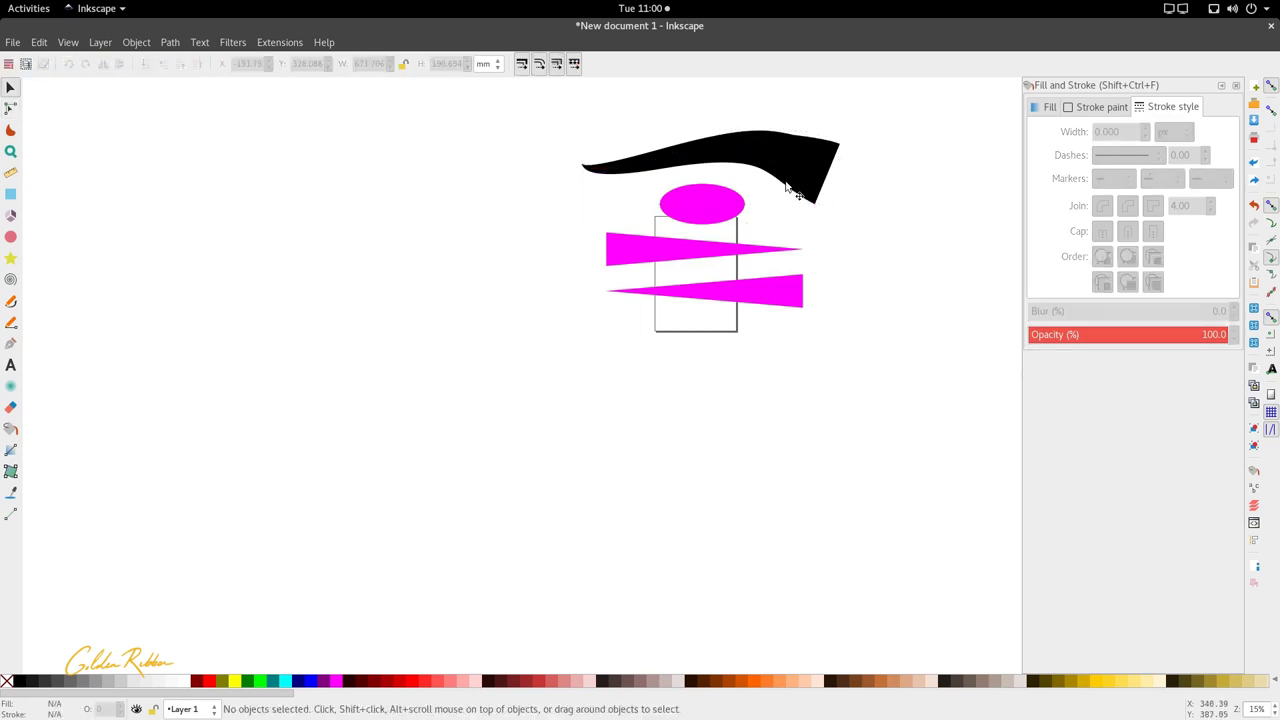
left_click(741, 145)
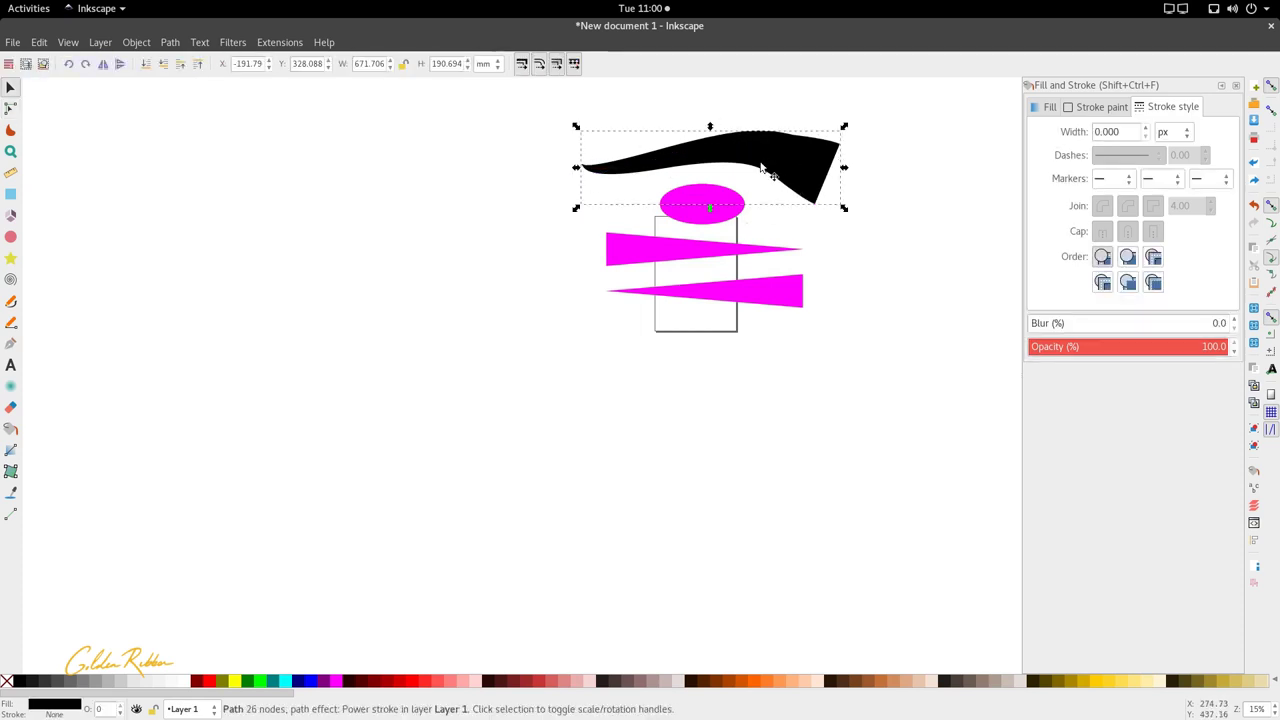
key("Delete")
Step: Draw a seven-cornered magenta star about 245 mm wide above the ellipse
left_click(10, 258)
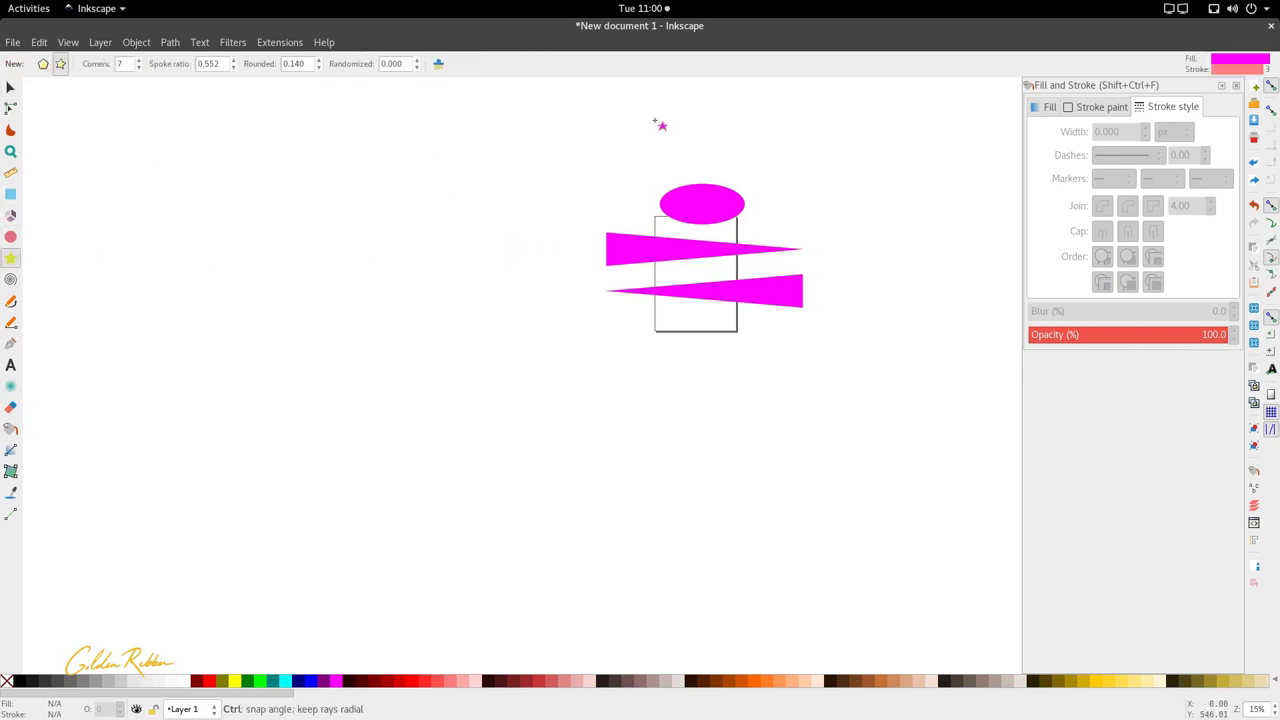
left_click_drag(660, 123, 740, 149)
key("s")
Step: Draw an S-shaped path about 1987 mm wide to the left of the star, with the Pen tool's shape set to From clipboard
scroll(727, 145, "up", 4)
scroll(721, 193, "down", 2)
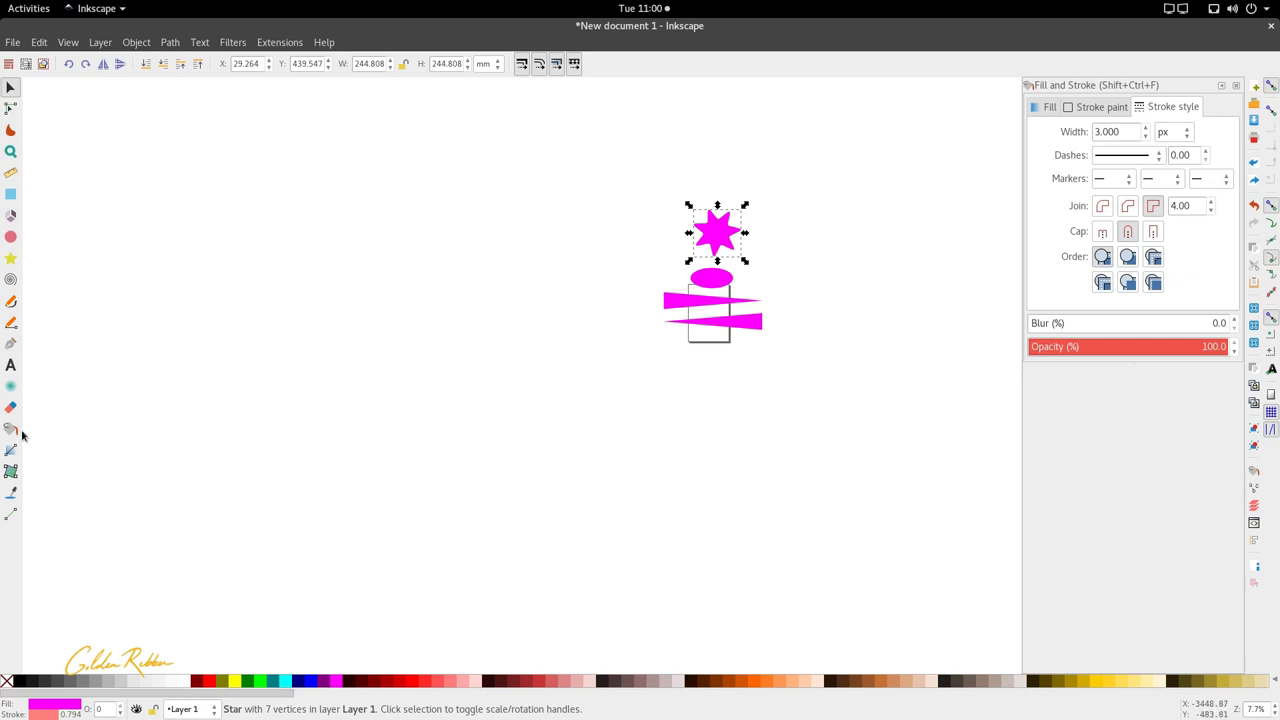
left_click(16, 330)
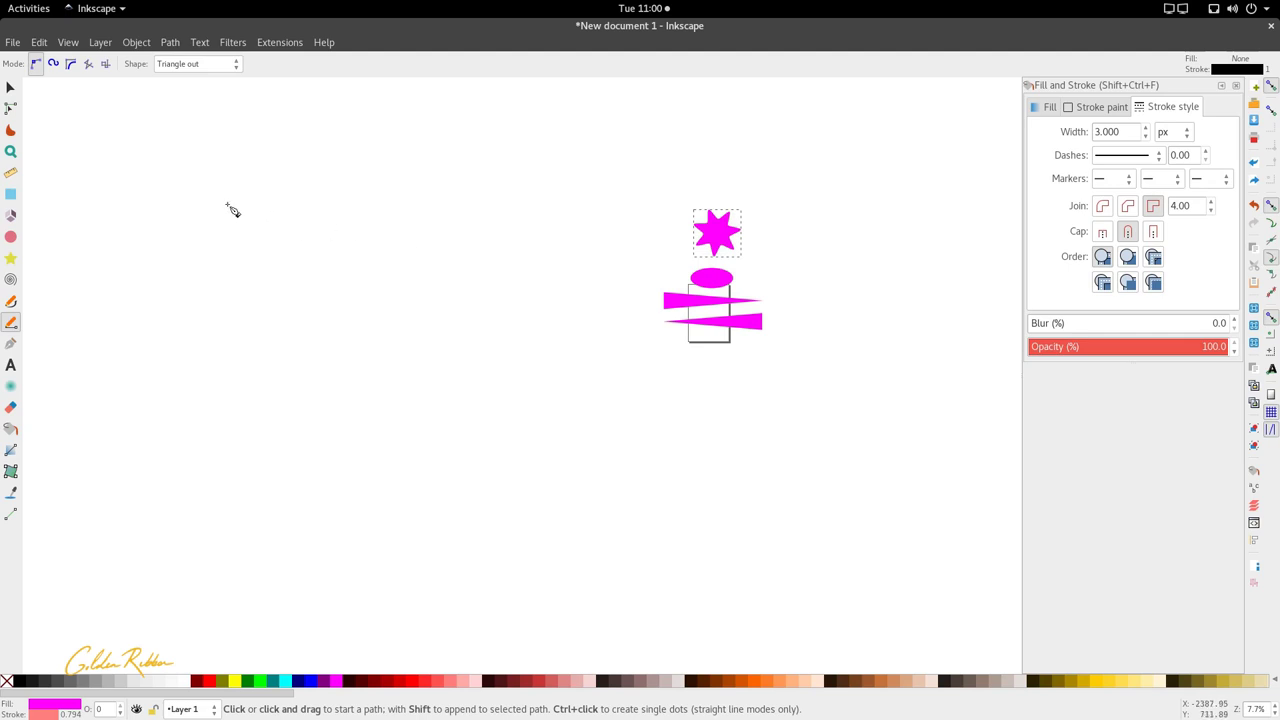
left_click(185, 64)
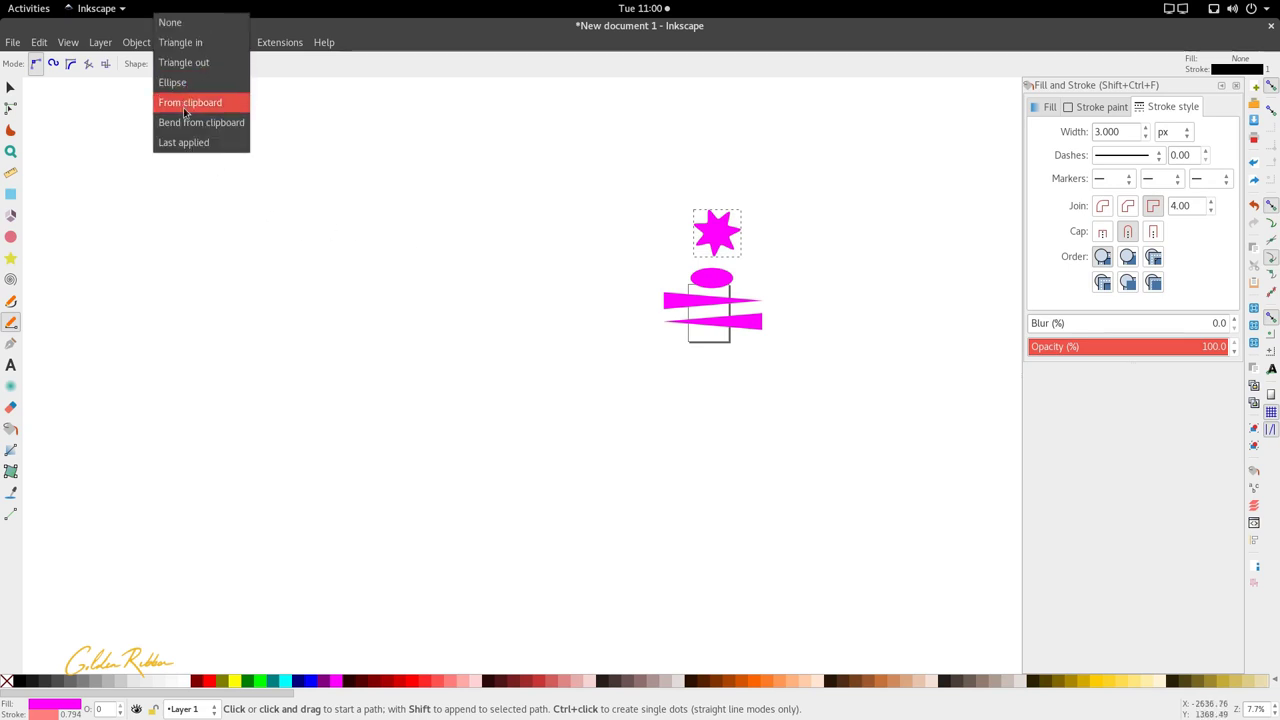
left_click(190, 102)
left_click(137, 210)
left_click_drag(228, 224, 358, 198)
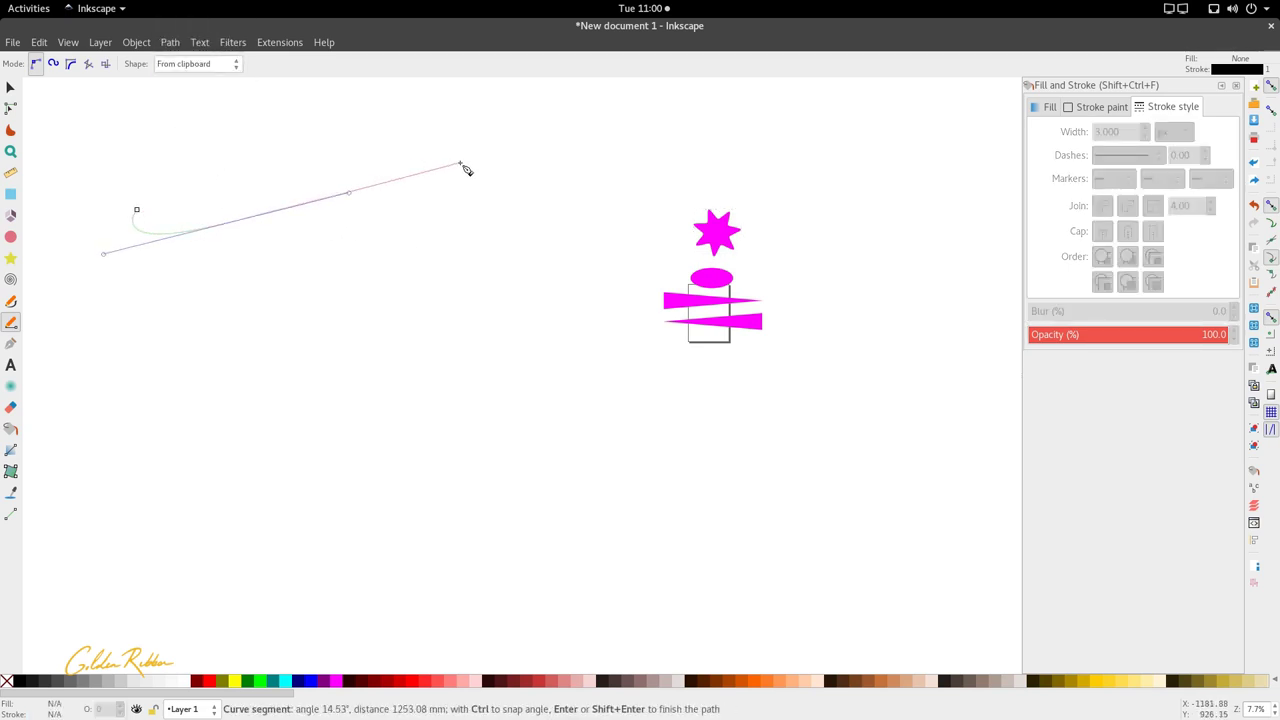
double_click(517, 213)
key("s")
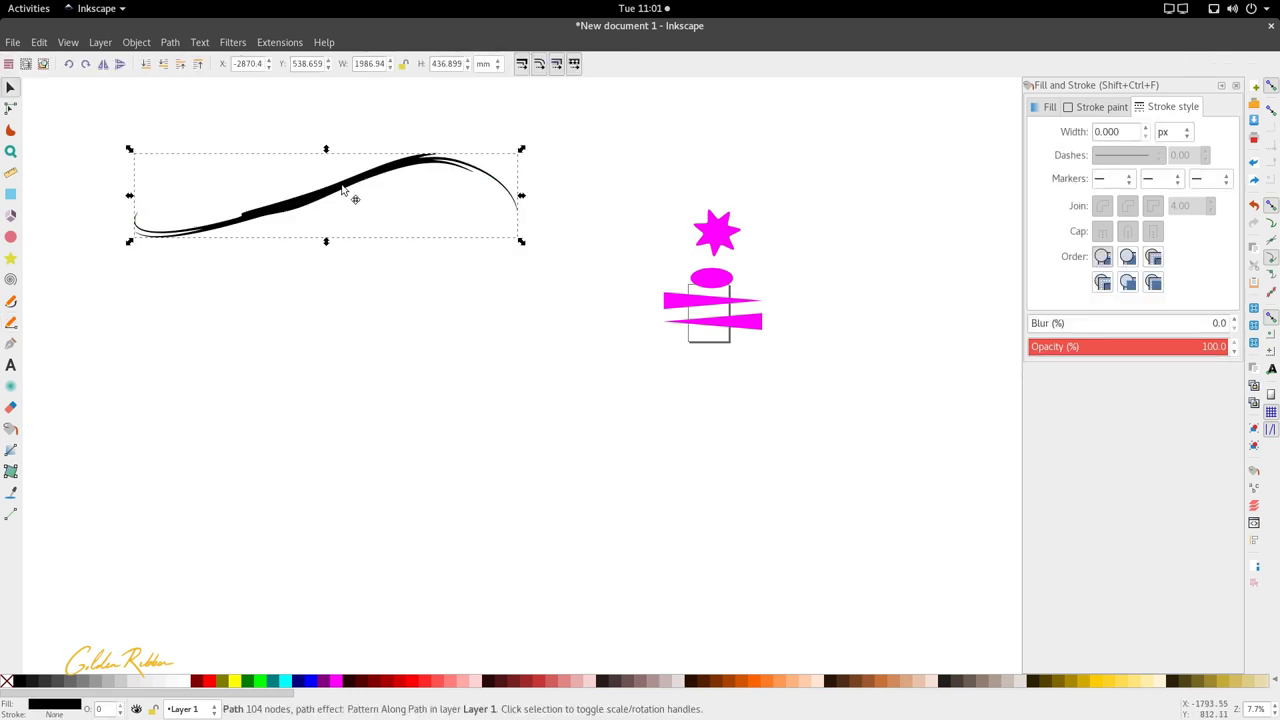
Step: Enlarge the star pattern's width along the black path and move the path's left inner node lower
key("n")
left_click_drag(231, 225, 230, 220)
mouse_move(138, 215)
left_mouse_down()
mouse_move(137, 334)
mouse_move(137, 169)
mouse_move(172, 162)
left_mouse_up()
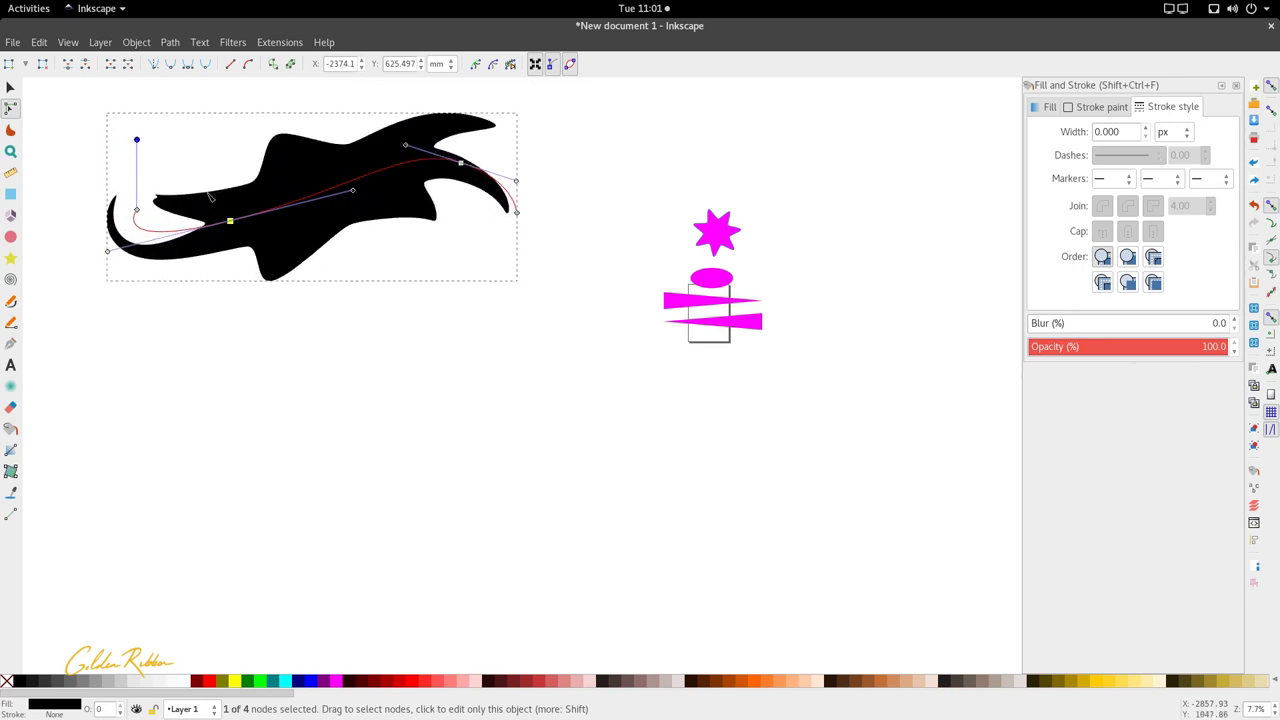
left_click_drag(233, 226, 257, 263)
key("s")
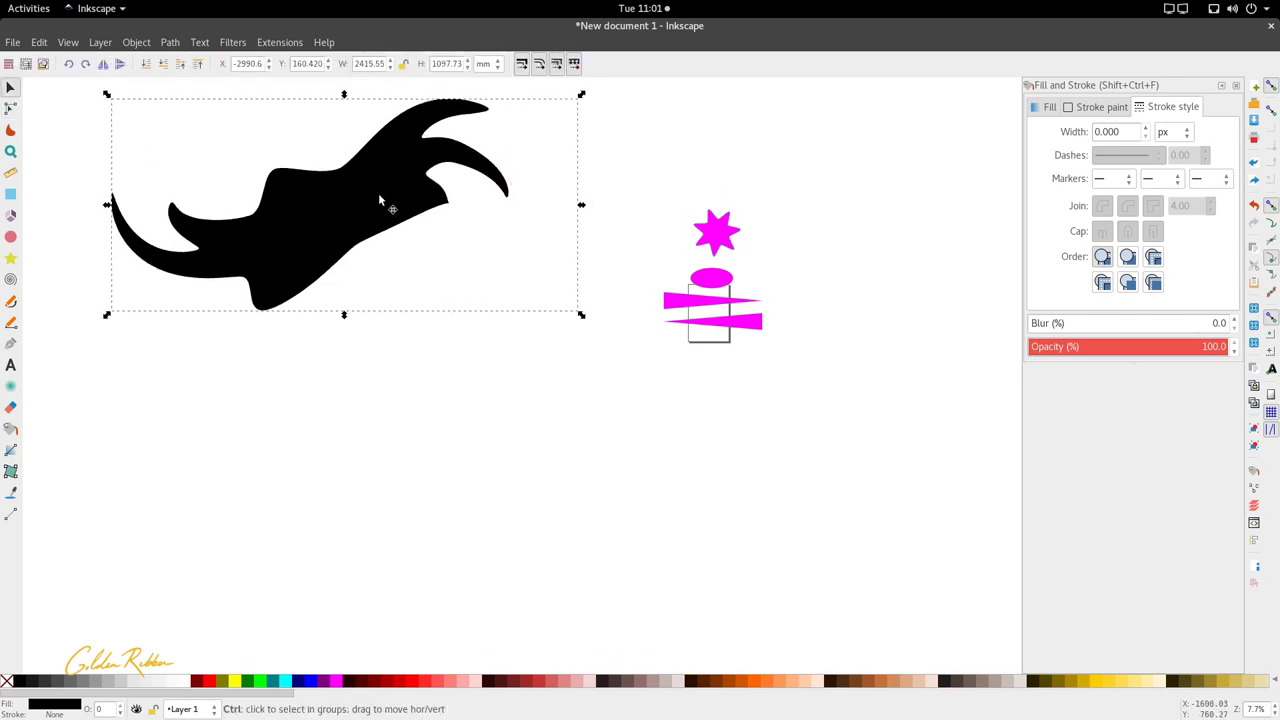
Step: Shrink the black star-pattern path to about 302 by 158 mm and place it just above the magenta star
scroll(378, 193, "up", 1)
scroll(380, 200, "up", 6)
scroll(393, 276, "down", 3, "ctrl")
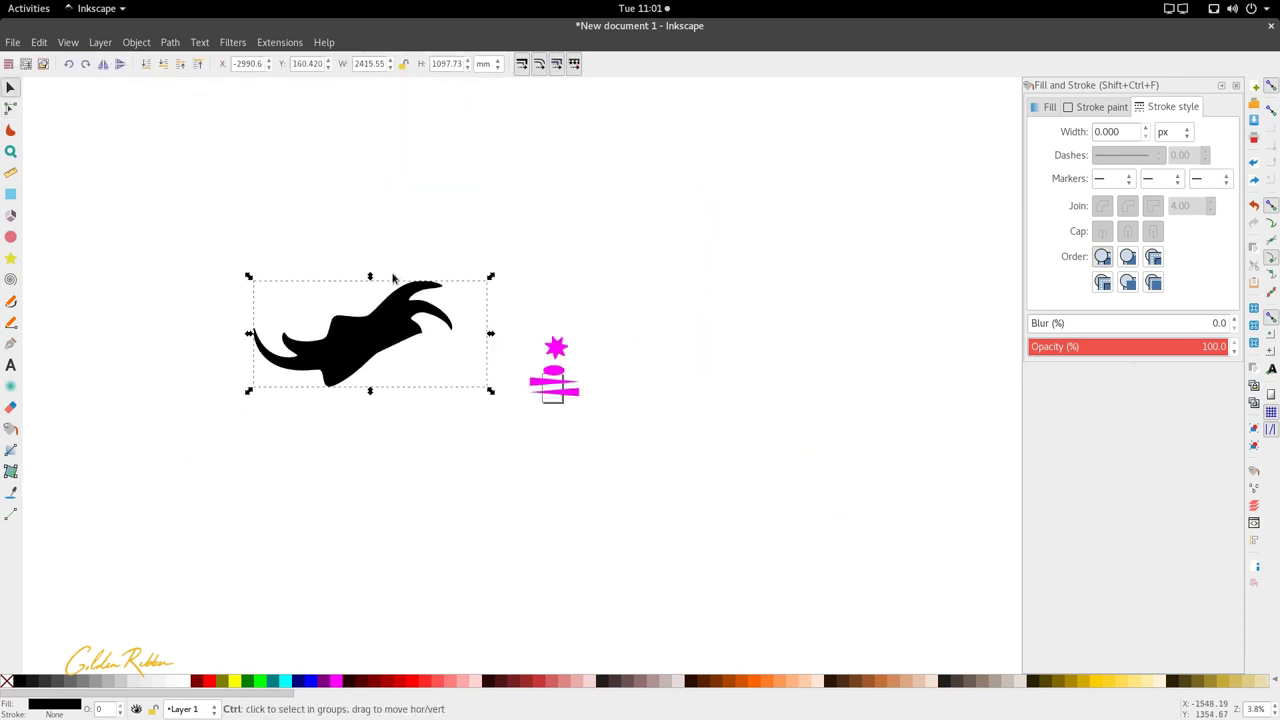
left_click_drag(400, 330, 588, 281)
left_click_drag(688, 345, 609, 303)
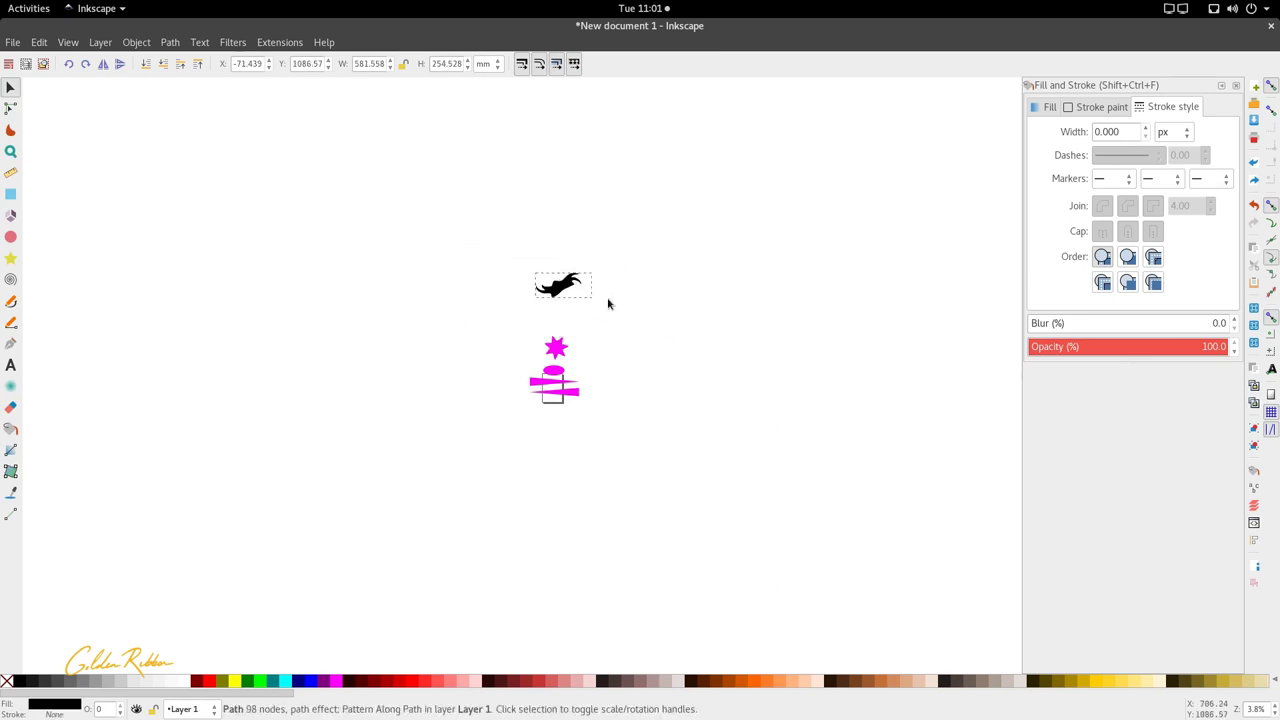
left_click(582, 290)
scroll(597, 309, "up", 3, "ctrl")
left_click_drag(610, 212, 607, 304)
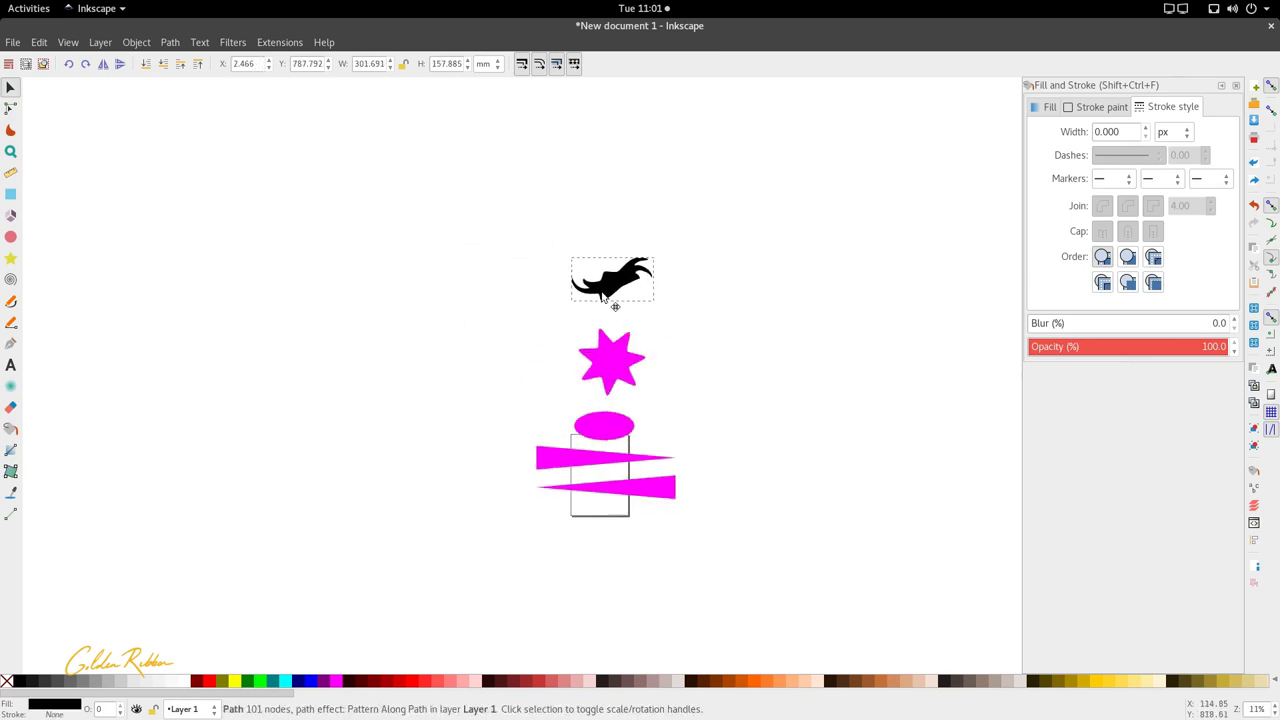
Step: Draw a looping curve above the black path with the Pen tool's shape set to Bend from clipboard
key("n")
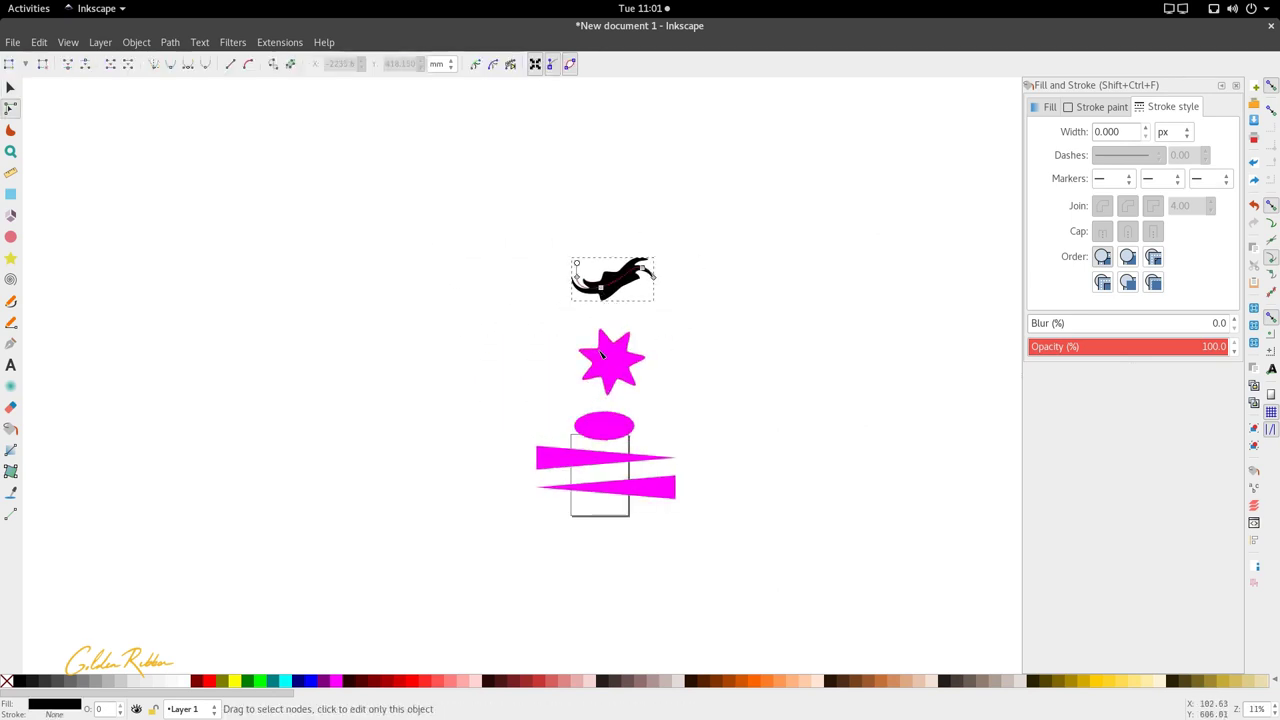
left_click(601, 354)
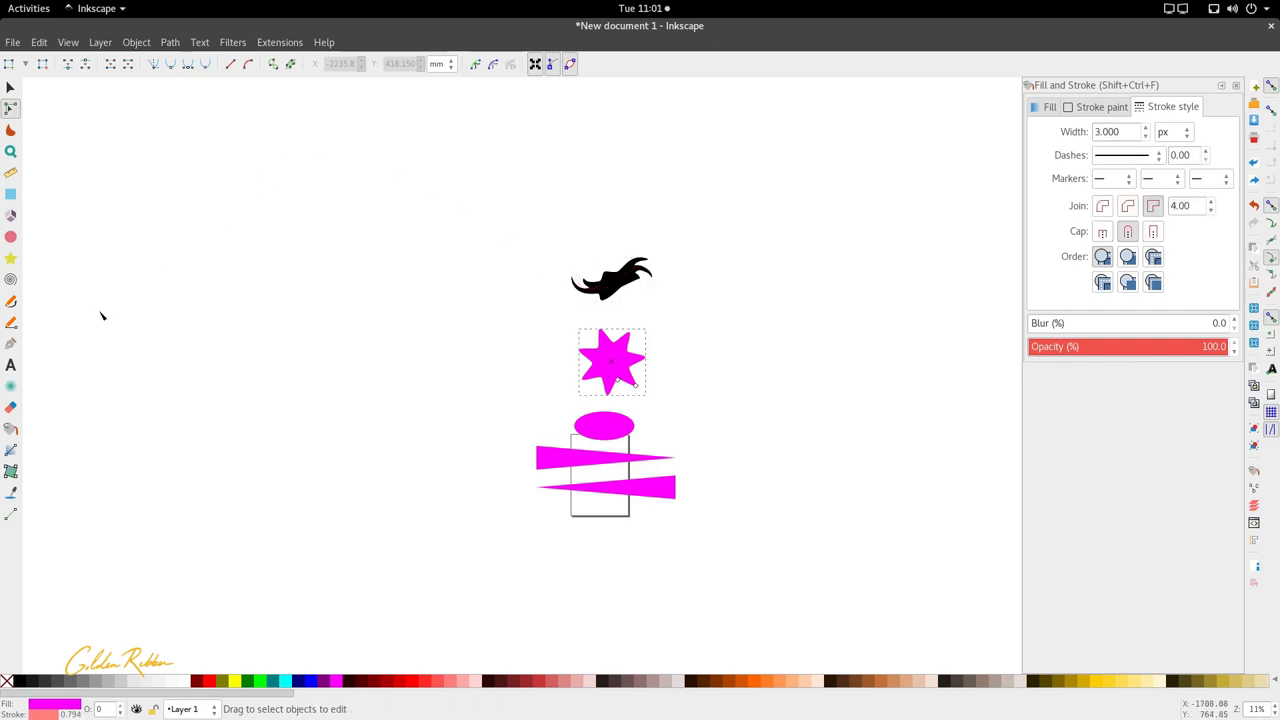
left_click(12, 326)
left_click(226, 68)
left_click(229, 96)
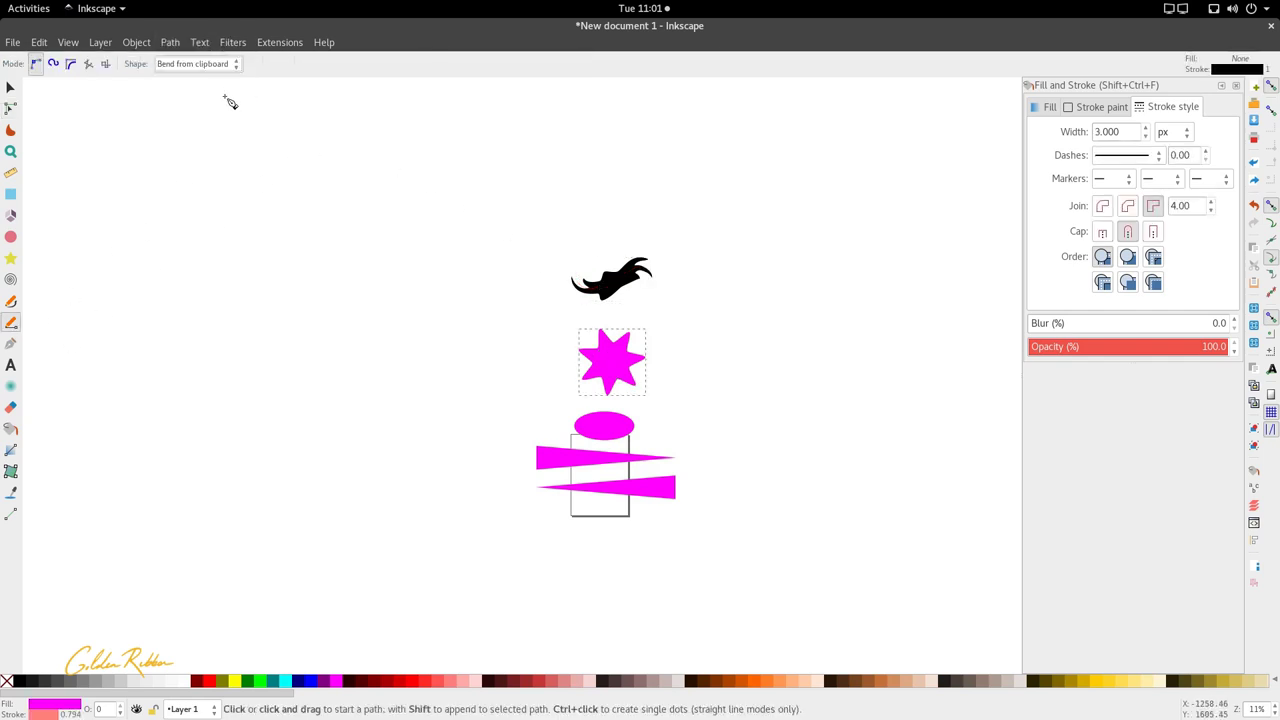
left_click(481, 200)
mouse_move(477, 196)
left_mouse_down()
mouse_move(560, 214)
mouse_move(490, 260)
left_mouse_up()
mouse_move(654, 235)
left_mouse_down()
mouse_move(674, 229)
mouse_move(583, 307)
left_mouse_up()
double_click(535, 265)
key("s")
Step: Move the bent magenta star higher above the black path and adjust its bend width handle upward
left_click_drag(630, 175, 644, 110)
double_click(603, 150)
mouse_move(483, 162)
left_mouse_down()
mouse_move(485, 313)
mouse_move(480, 106)
mouse_move(482, 140)
left_mouse_up()
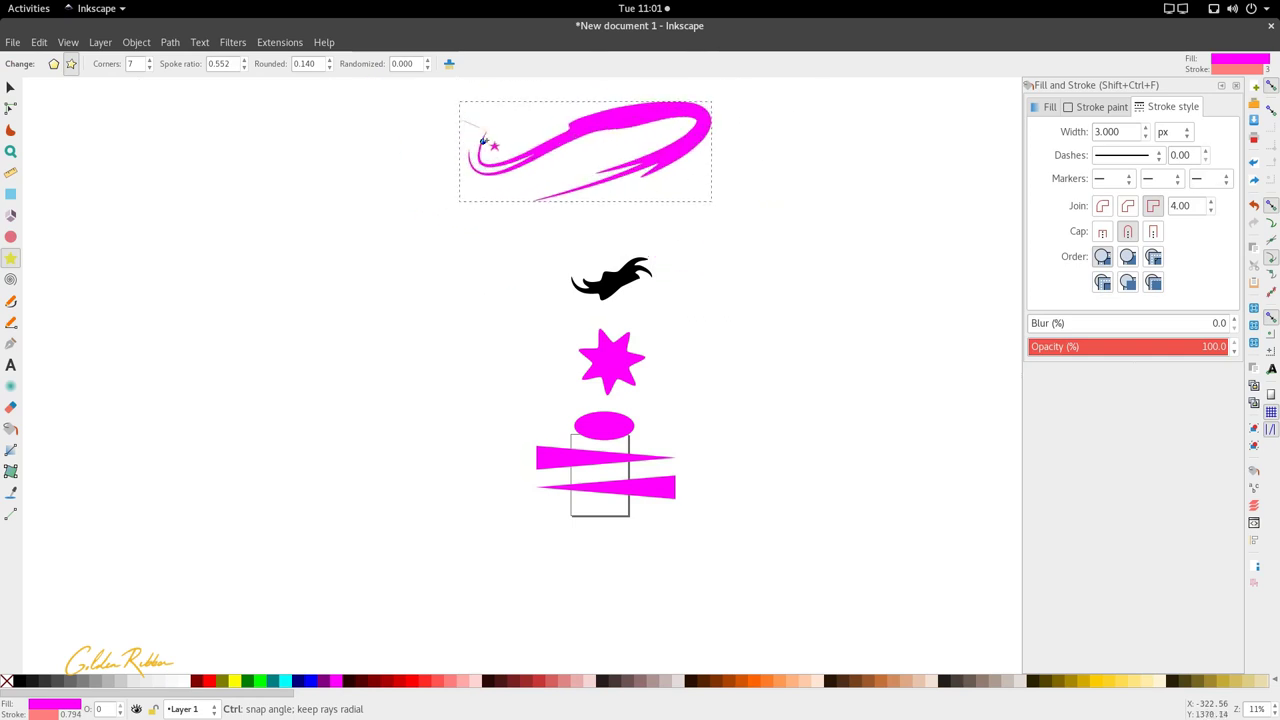
key("space")
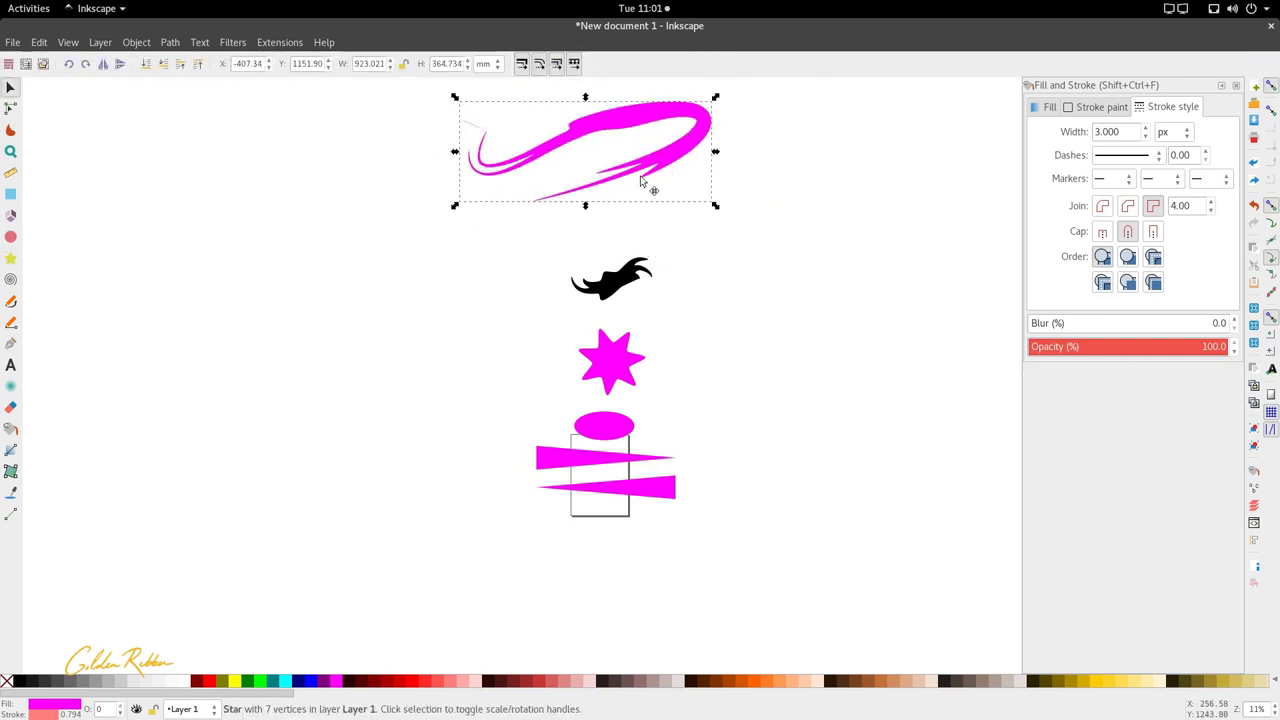
left_click(10, 106)
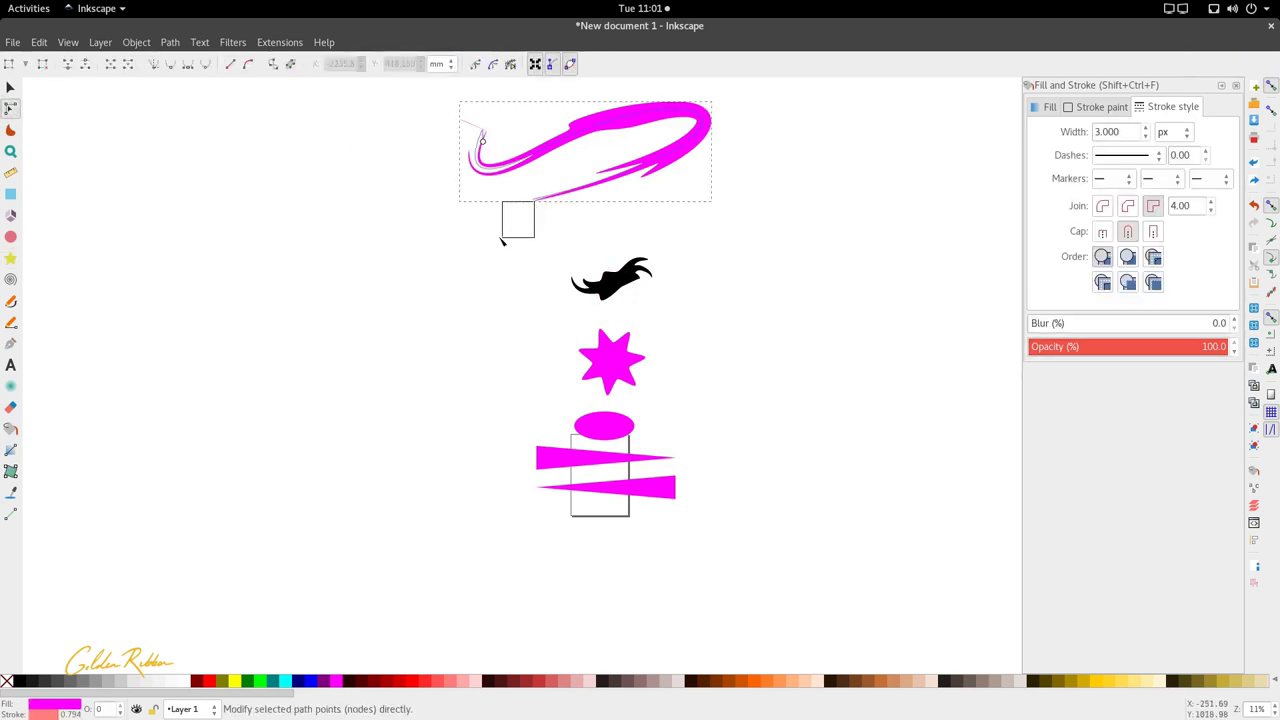
mouse_move(482, 140)
left_mouse_down()
mouse_move(480, 160)
mouse_move(553, 145)
mouse_move(480, 182)
mouse_move(486, 126)
mouse_move(443, 80)
mouse_move(480, 114)
left_mouse_up()
Step: Try moving the small black path's left end node inward to about X 60, Y 892 mm, and undo it
left_click(547, 195)
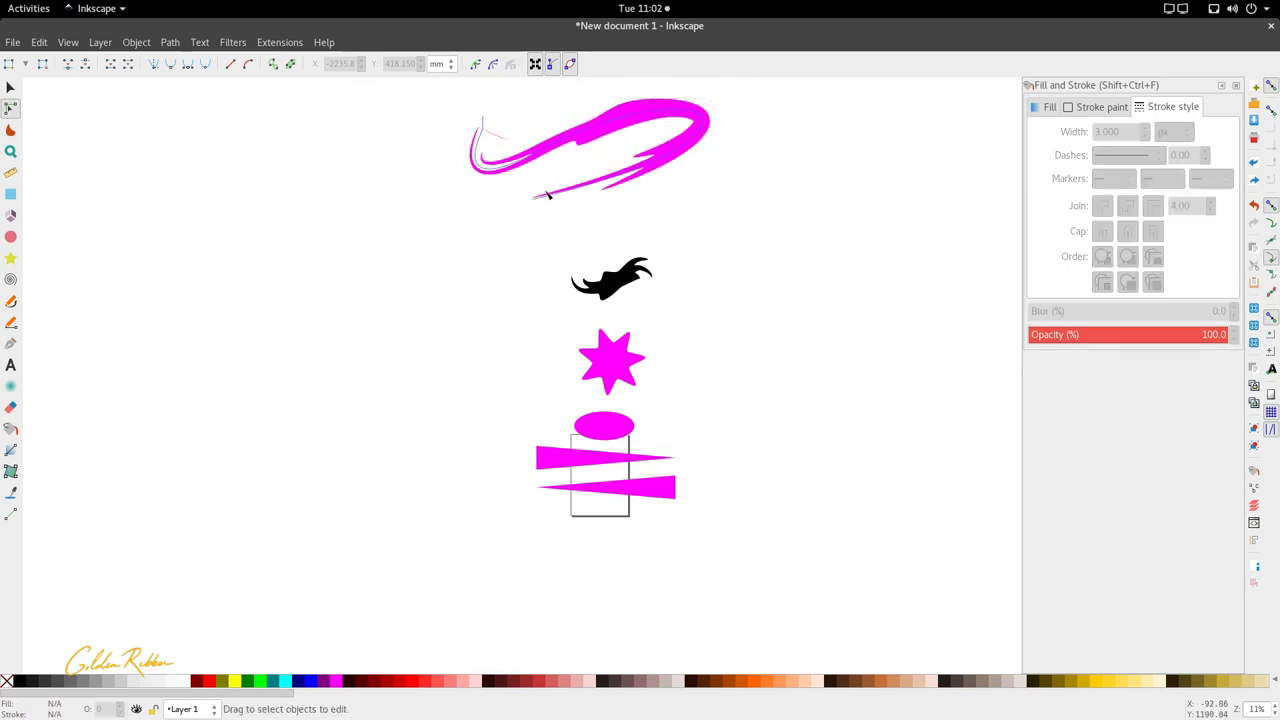
left_click(618, 288)
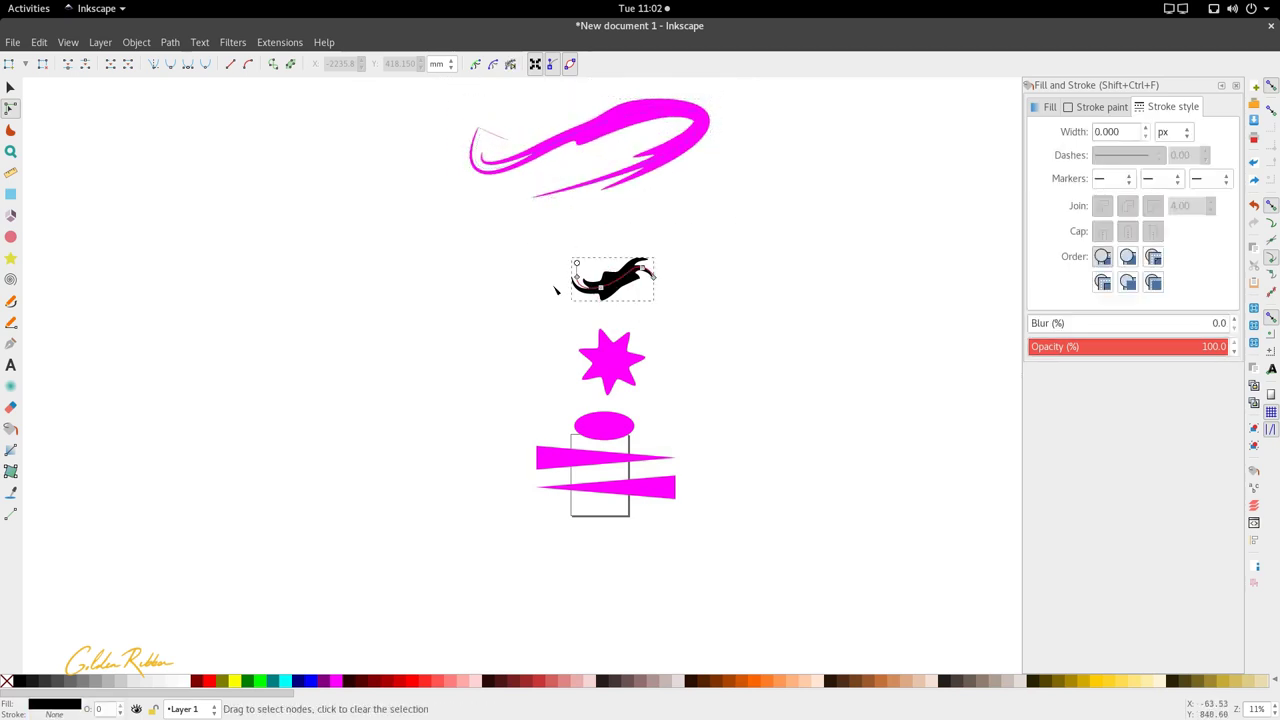
left_click_drag(582, 286, 588, 276)
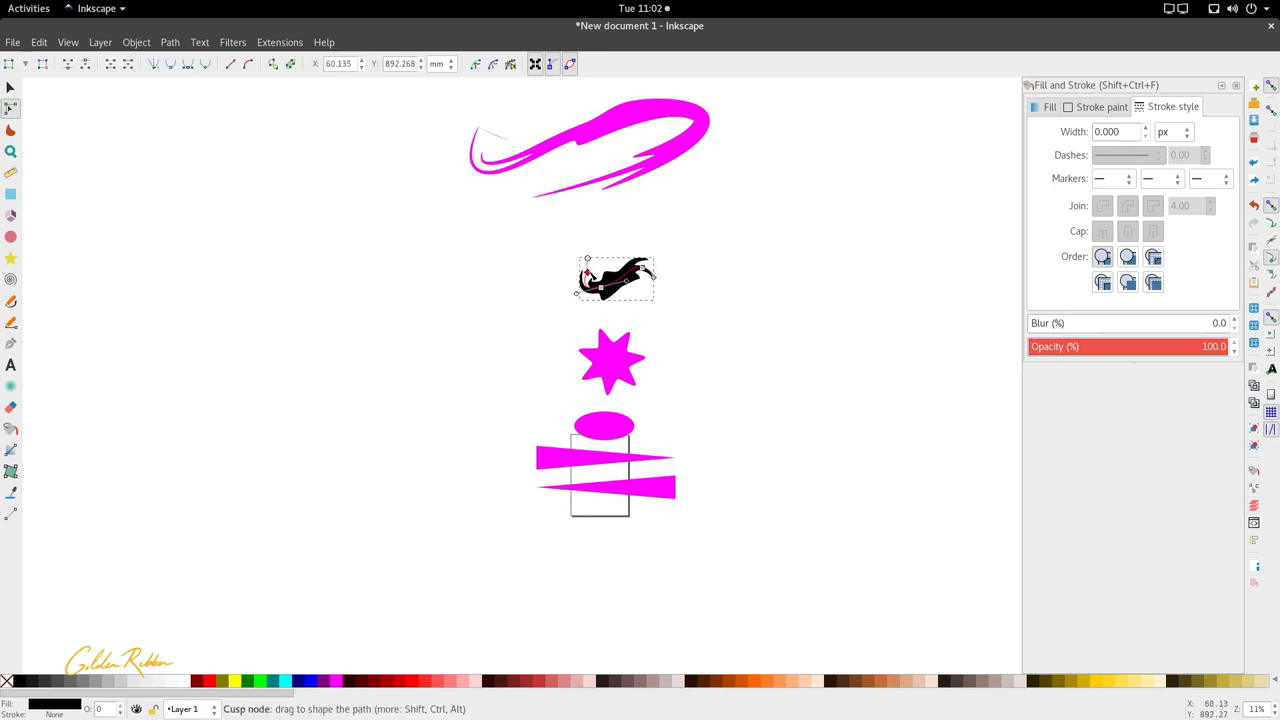
Step: Select the bent magenta star for node editing and try to box-select its nodes
left_click(531, 168)
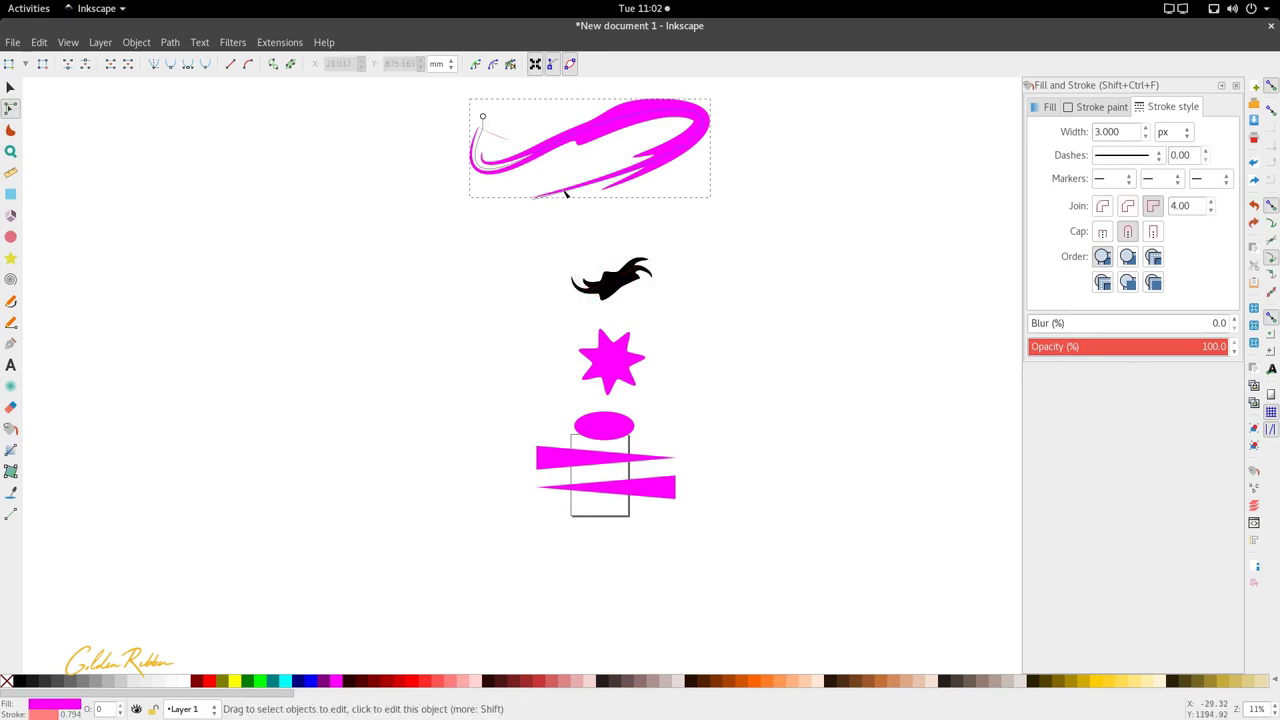
left_click(423, 94)
left_click_drag(428, 91, 826, 276)
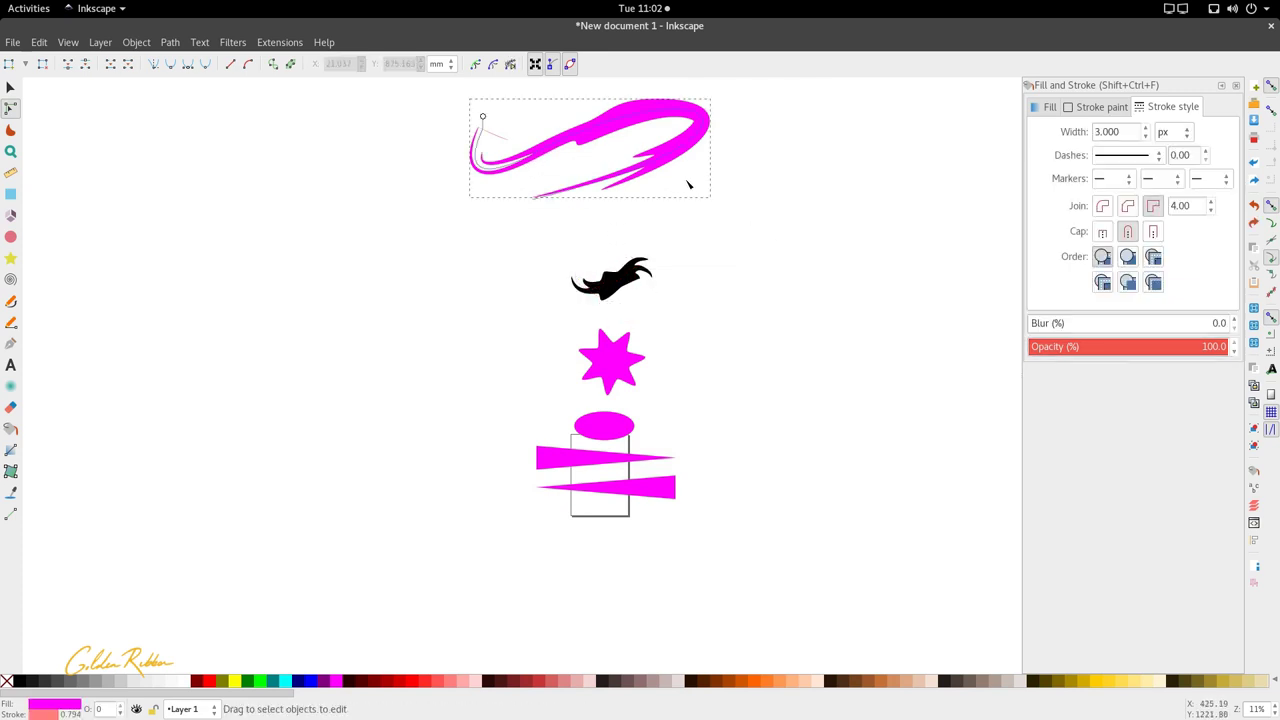
Step: Scale the bent magenta star down to about half its size, place it just above the black path, and deselect it
key("s")
left_click_drag(686, 167, 666, 240)
left_click(645, 220)
key("Escape")
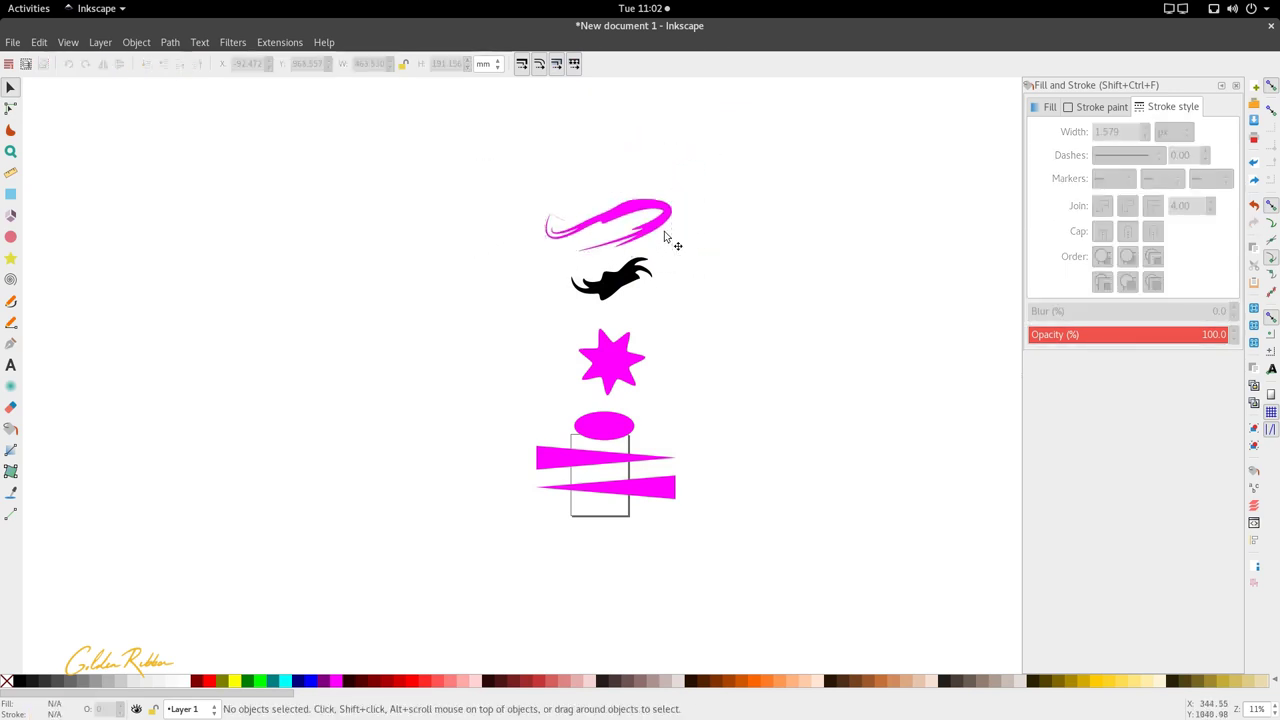
Step: Widen the bent magenta star slightly by moving its bend width handle upward, and deselect it
key("asterisk")
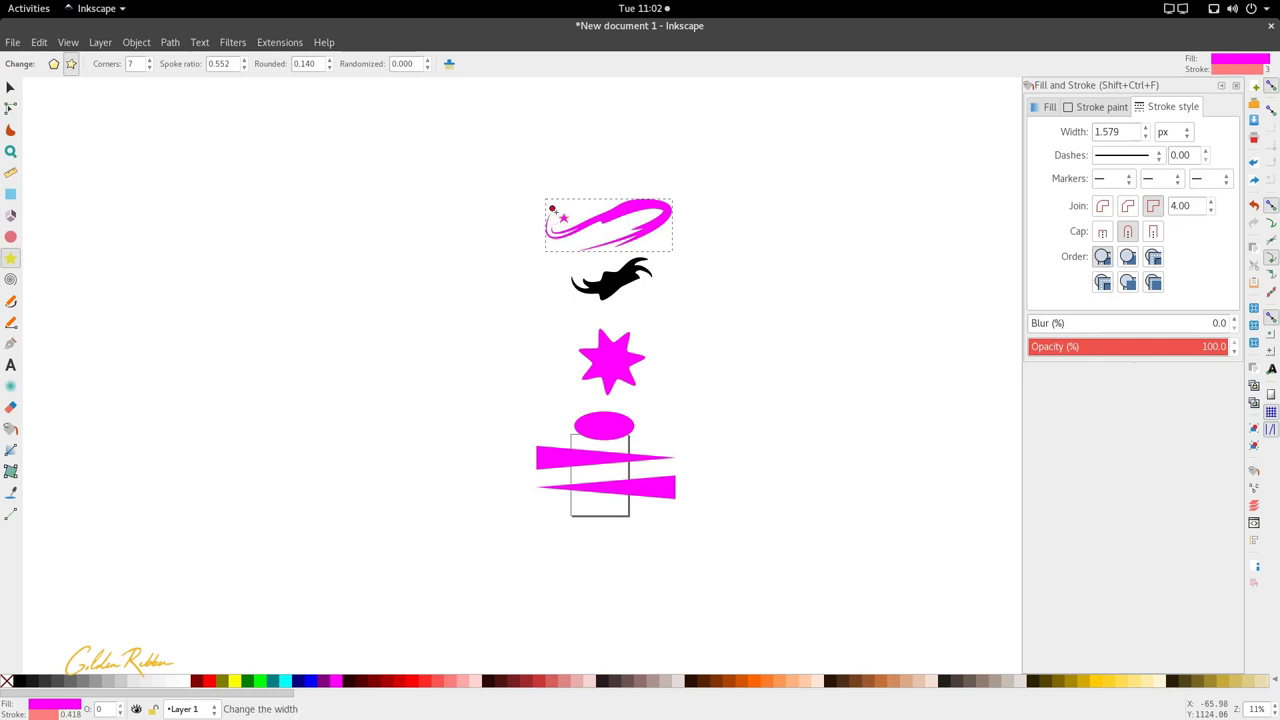
mouse_move(551, 213)
left_mouse_down()
mouse_move(551, 320)
mouse_move(543, 178)
mouse_move(551, 206)
left_mouse_up()
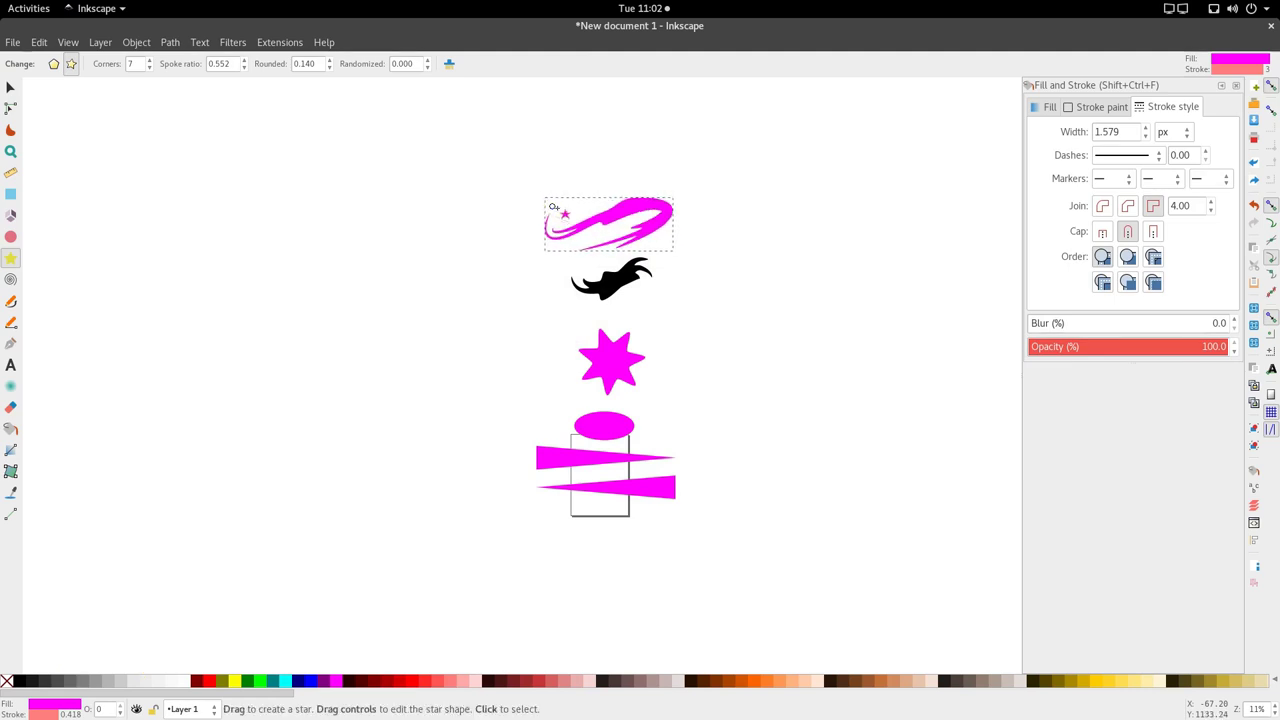
key("s")
left_click(664, 231)
scroll(660, 224, "down", 2)
scroll(660, 222, "up", 2)
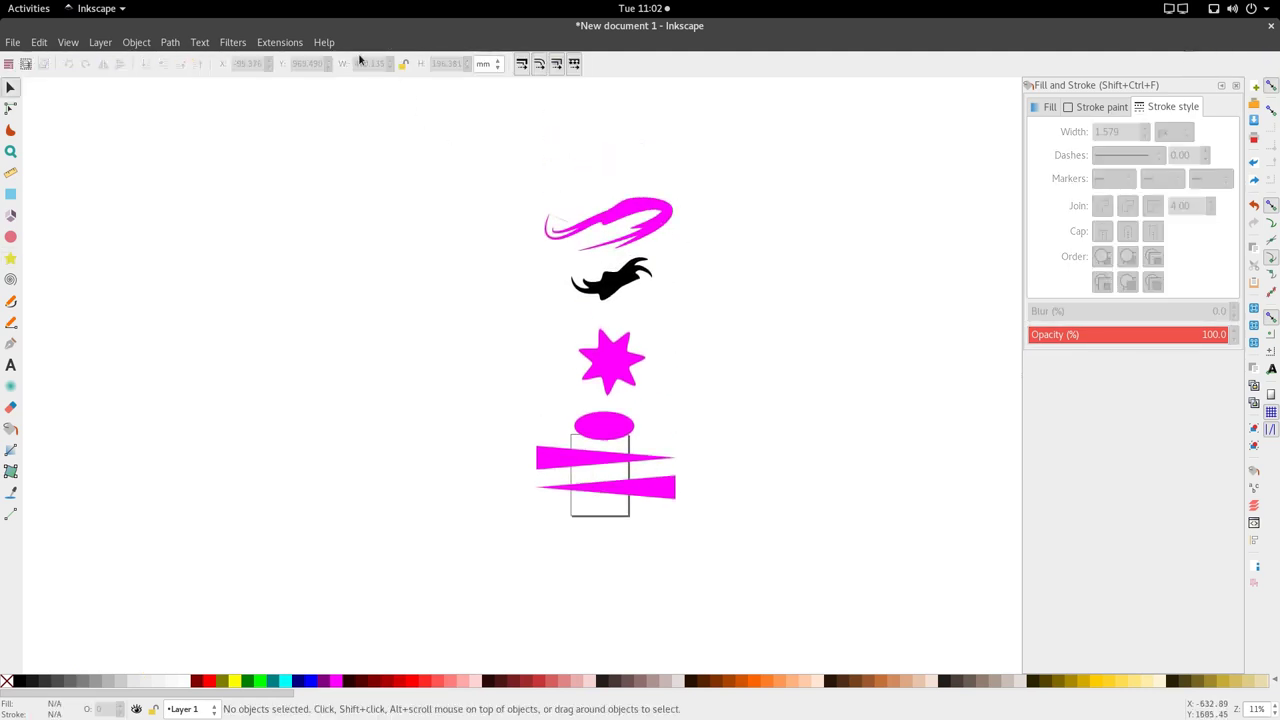
Step: Set the Pen tool's shape to Last applied and review the list of available shape options
left_click(11, 322)
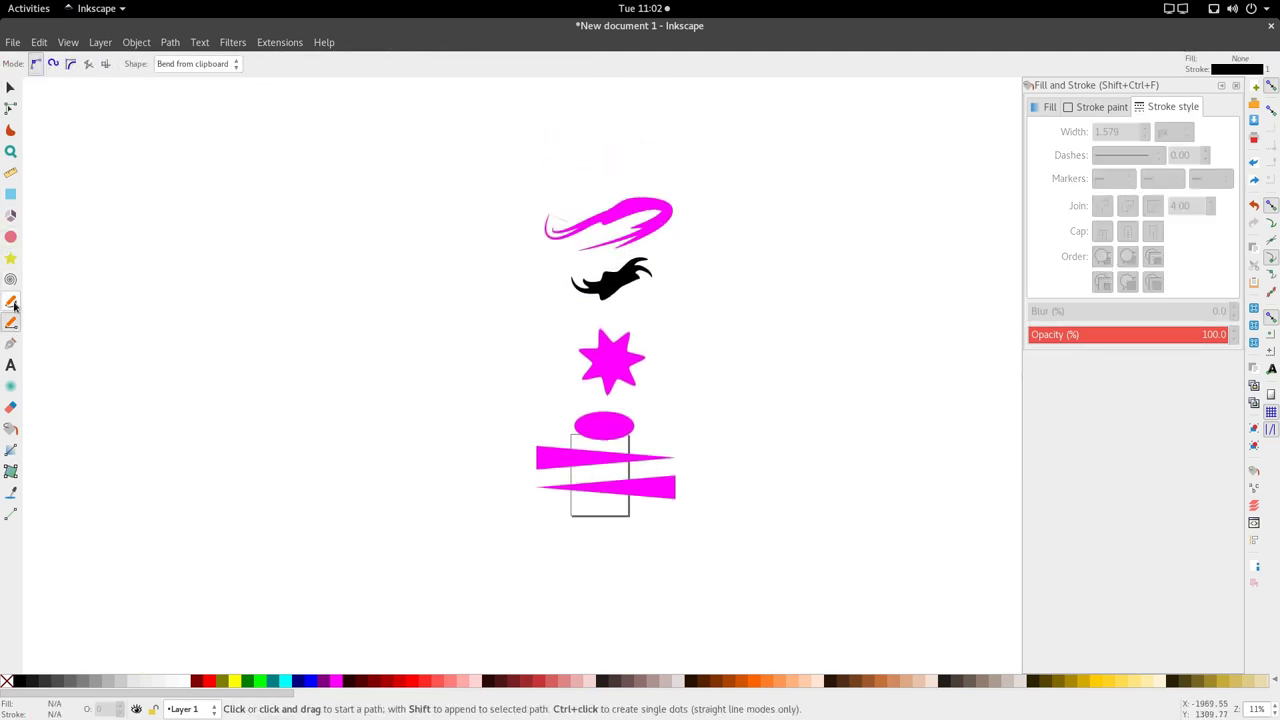
left_click(168, 64)
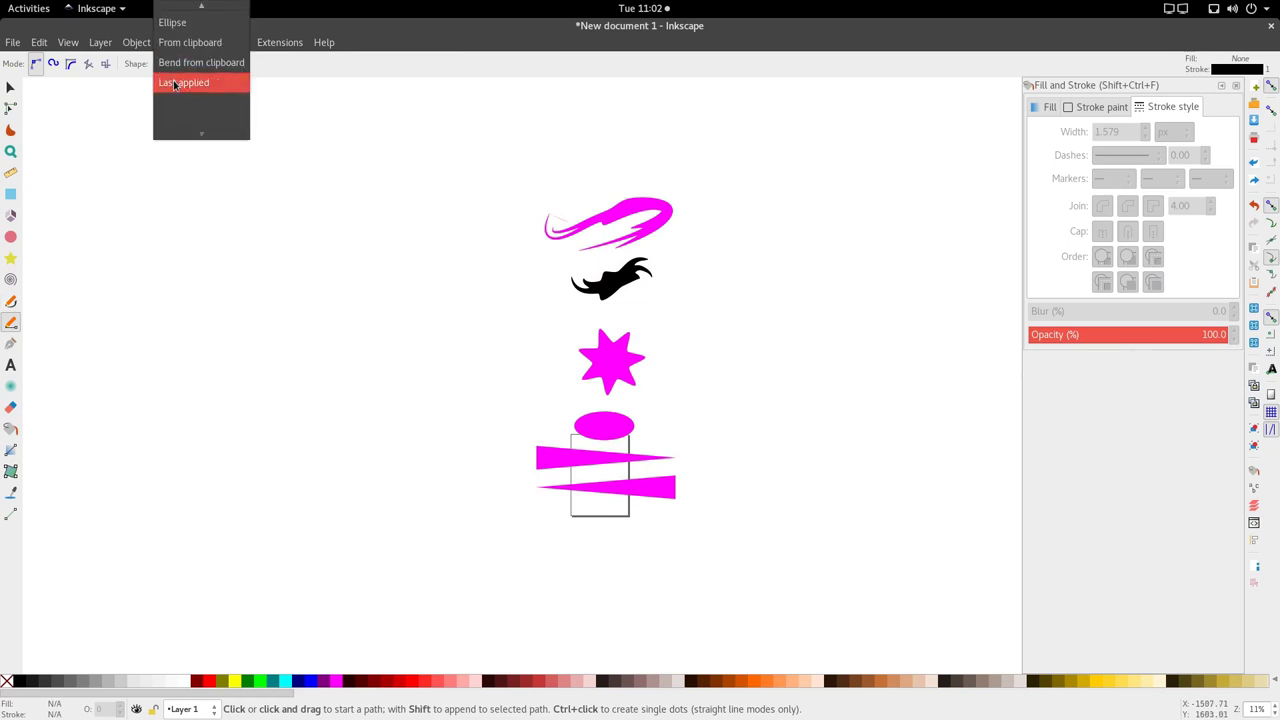
left_click(174, 84)
left_click(179, 66)
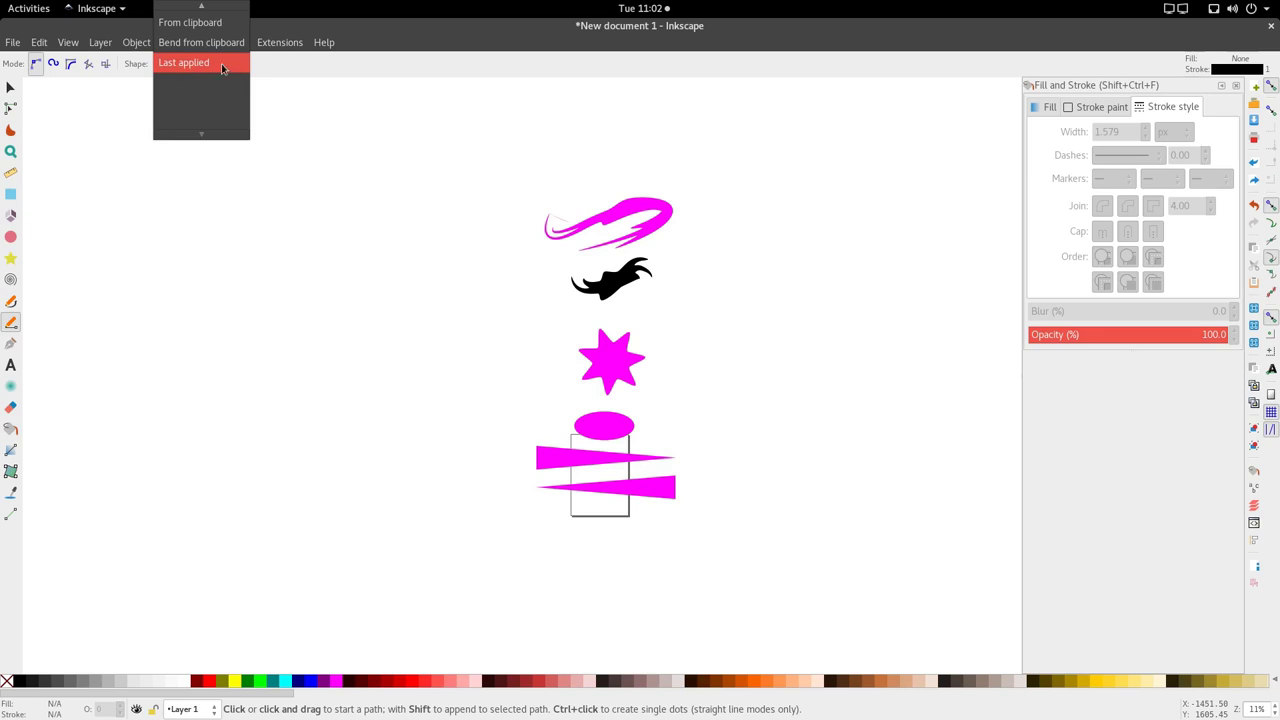
mouse_move(216, 6)
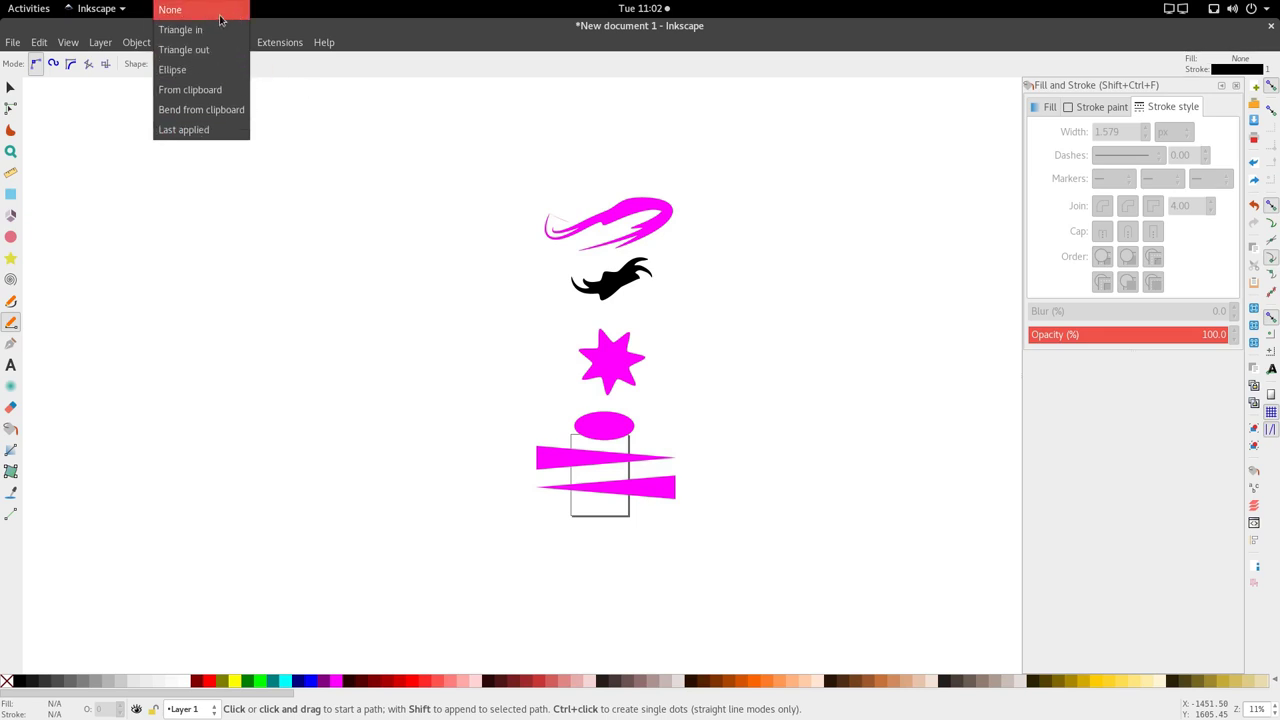
left_click(305, 161)
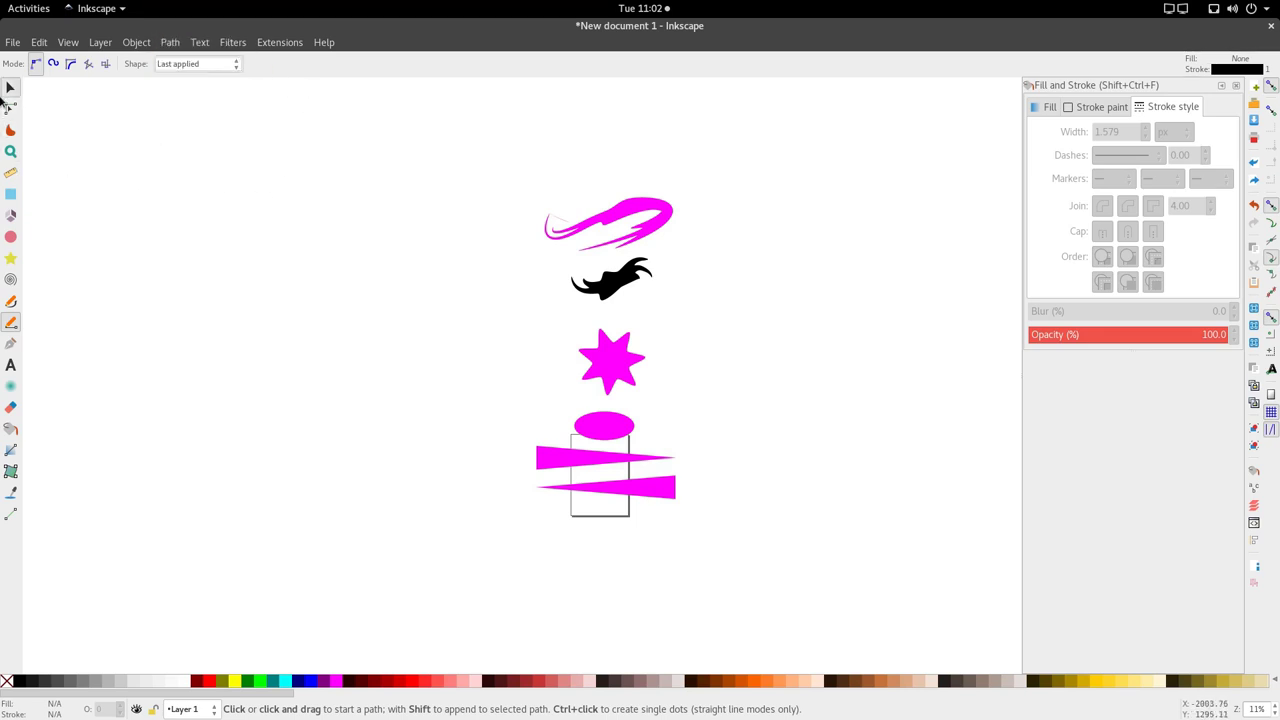
left_click(10, 88)
left_click(10, 107)
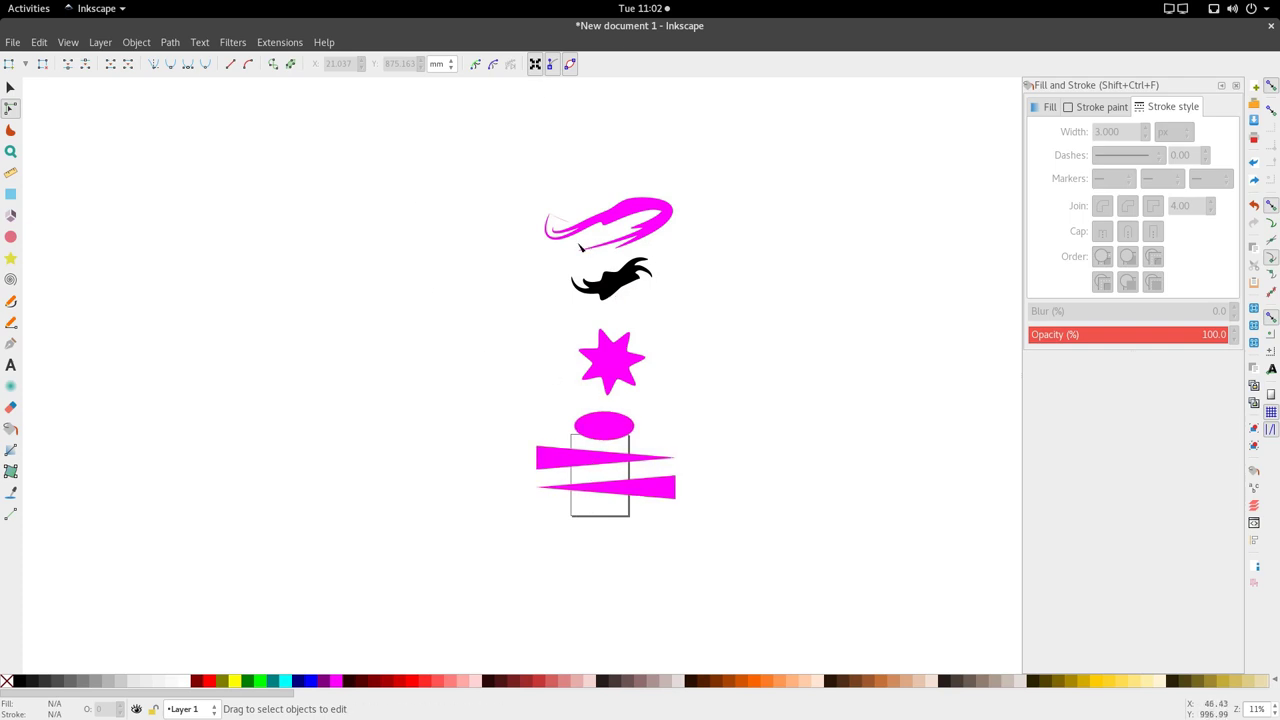
left_click(11, 320)
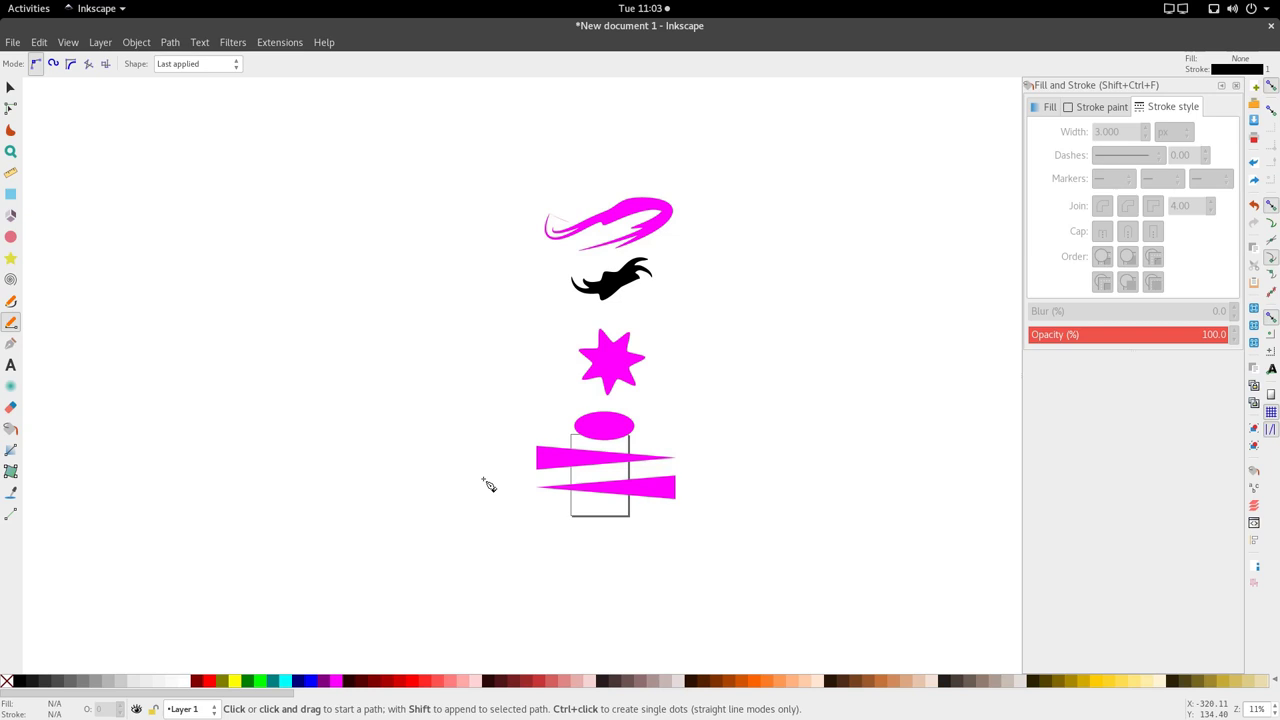
left_click(10, 89)
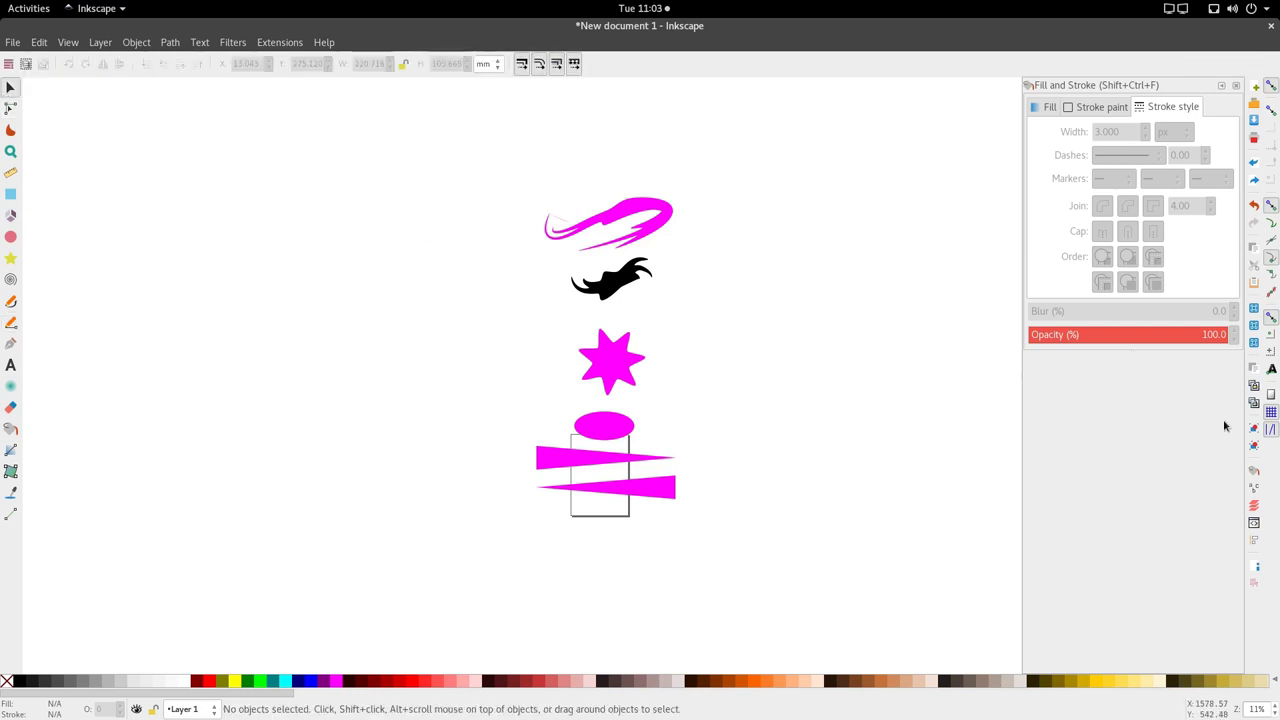